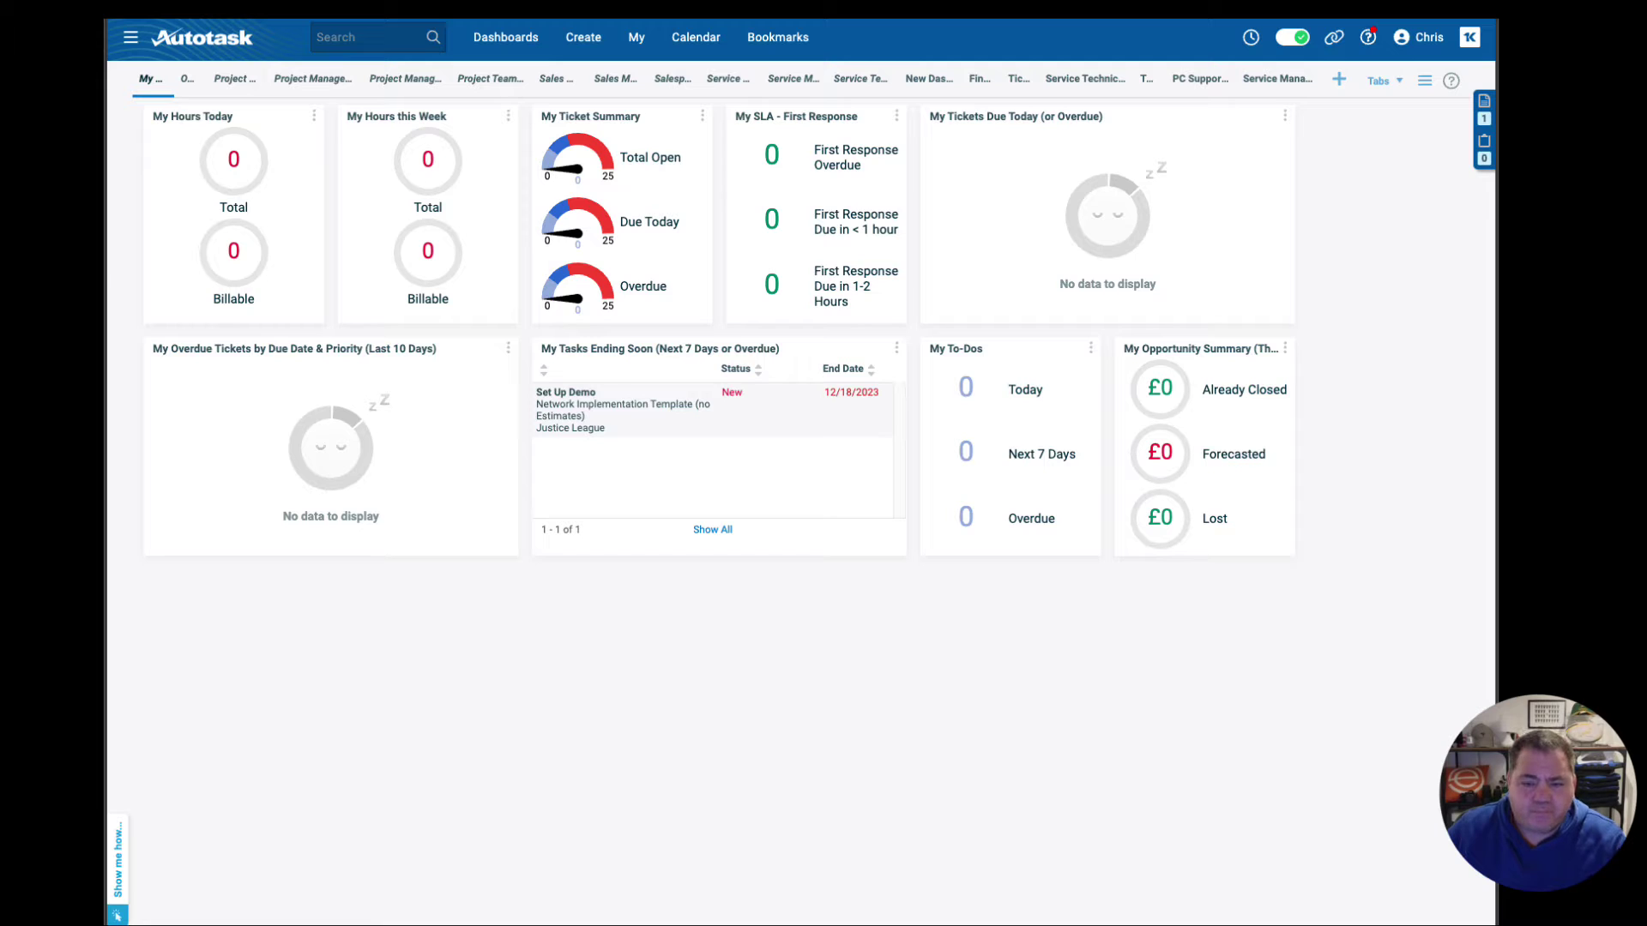
Open the Ticket Categories list under Service Desk (Tickets) admin settings and highlight the Sales category.
{"action": "left_click", "coordinate": [131, 37]}
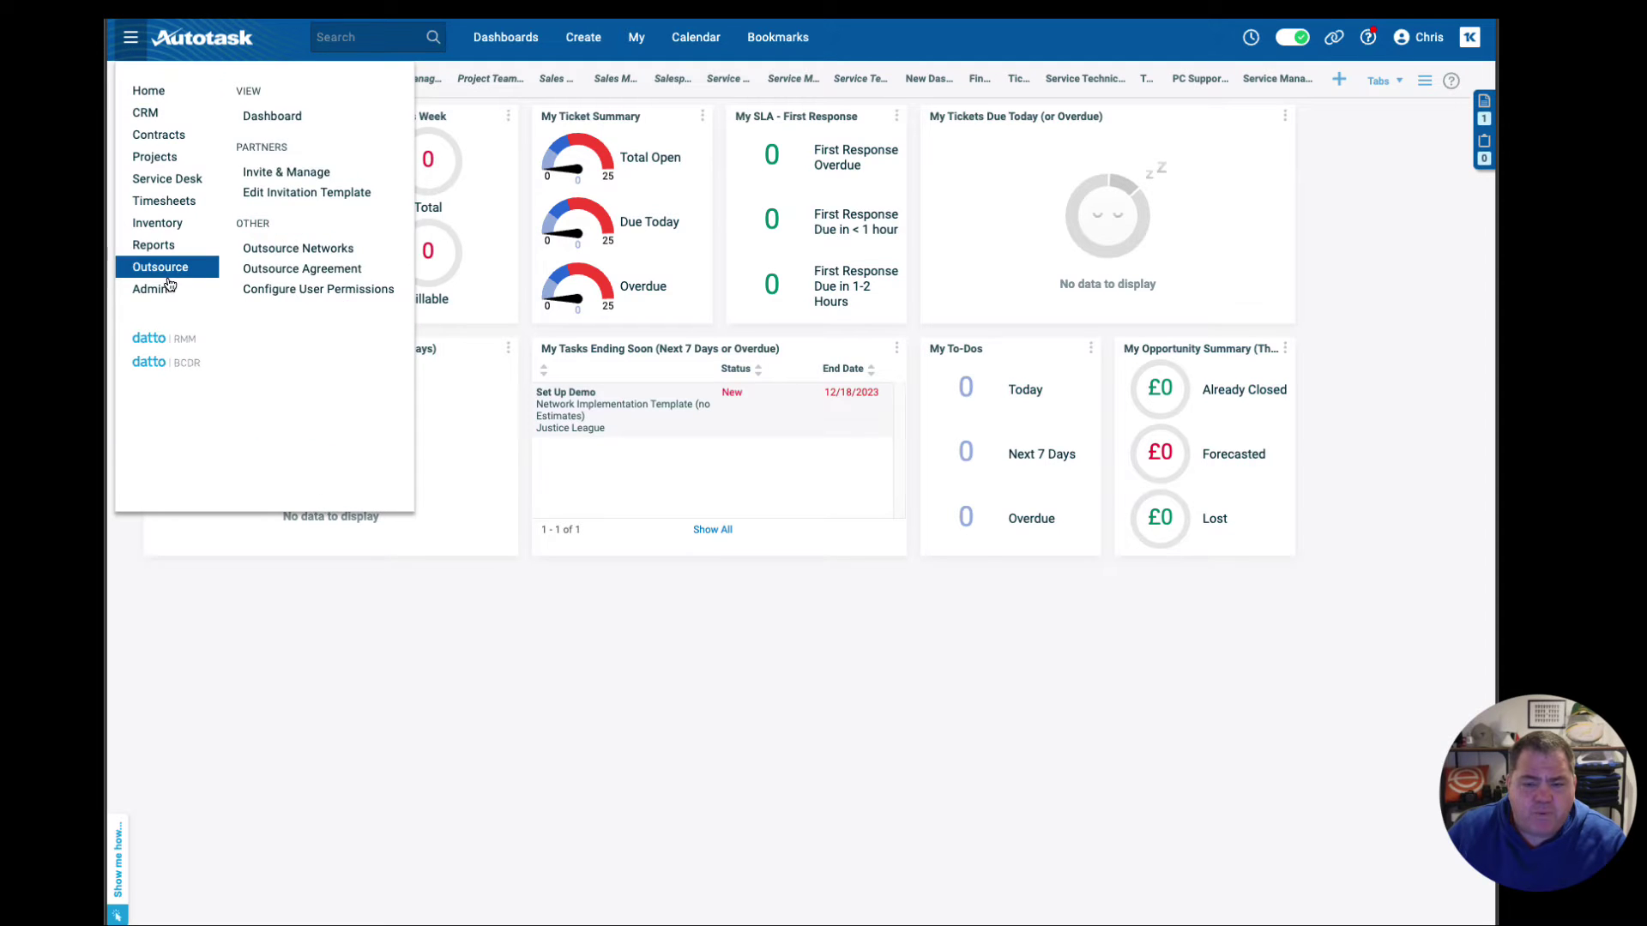
{"action": "mouse_move", "coordinate": [170, 295]}
{"action": "left_click", "coordinate": [307, 137]}
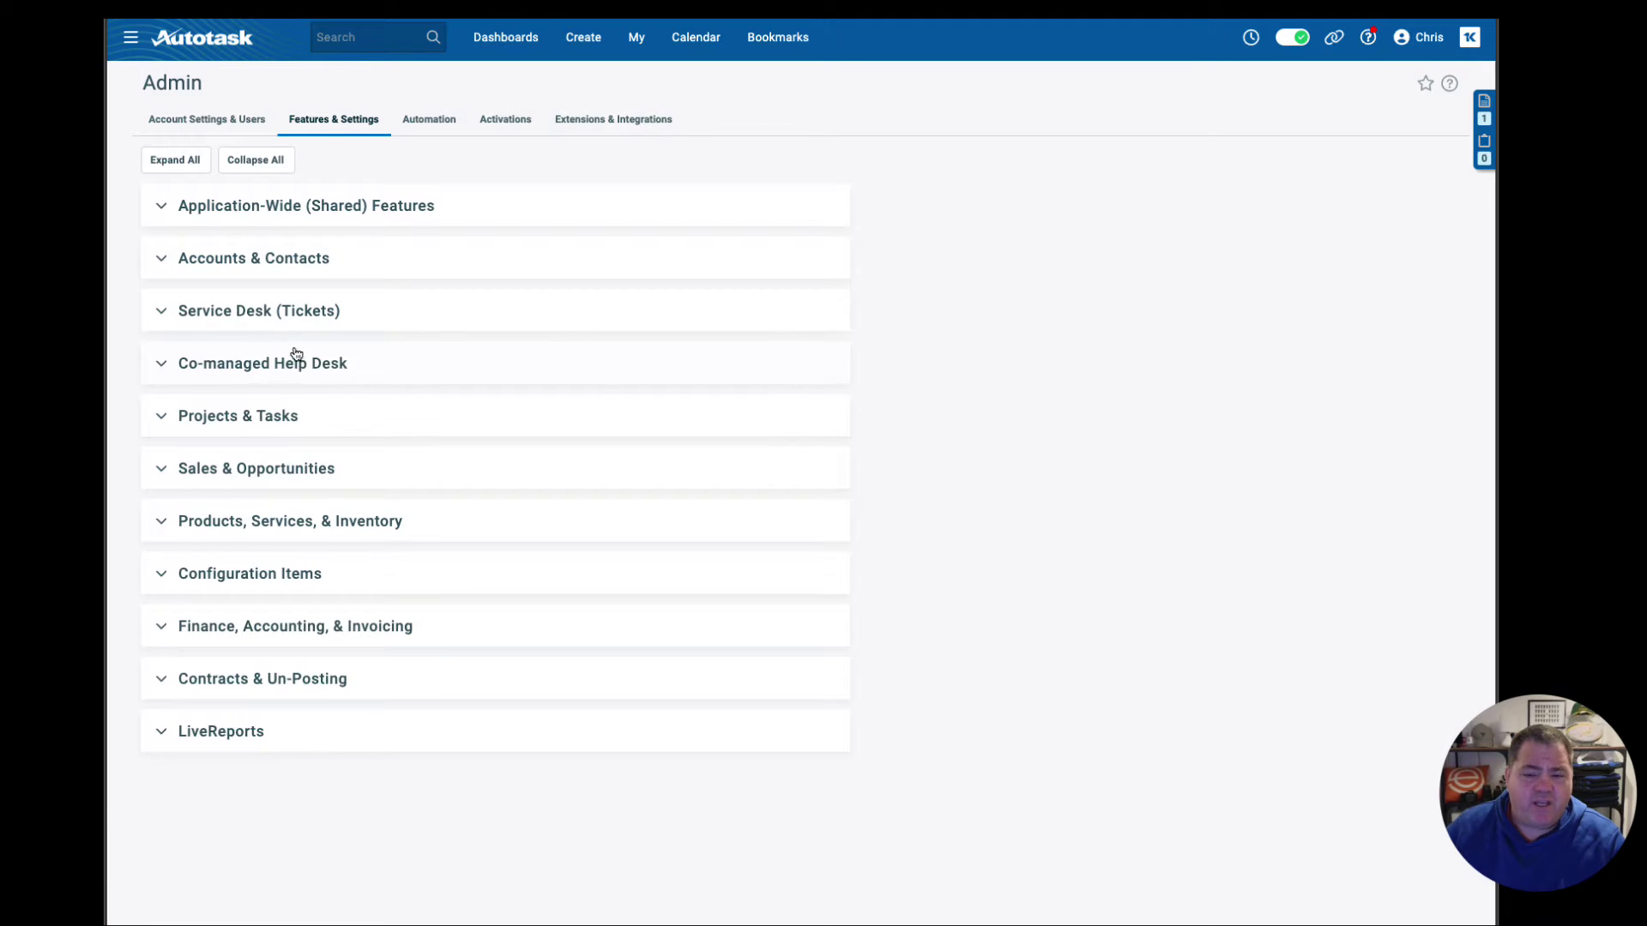
{"action": "left_click", "coordinate": [238, 320]}
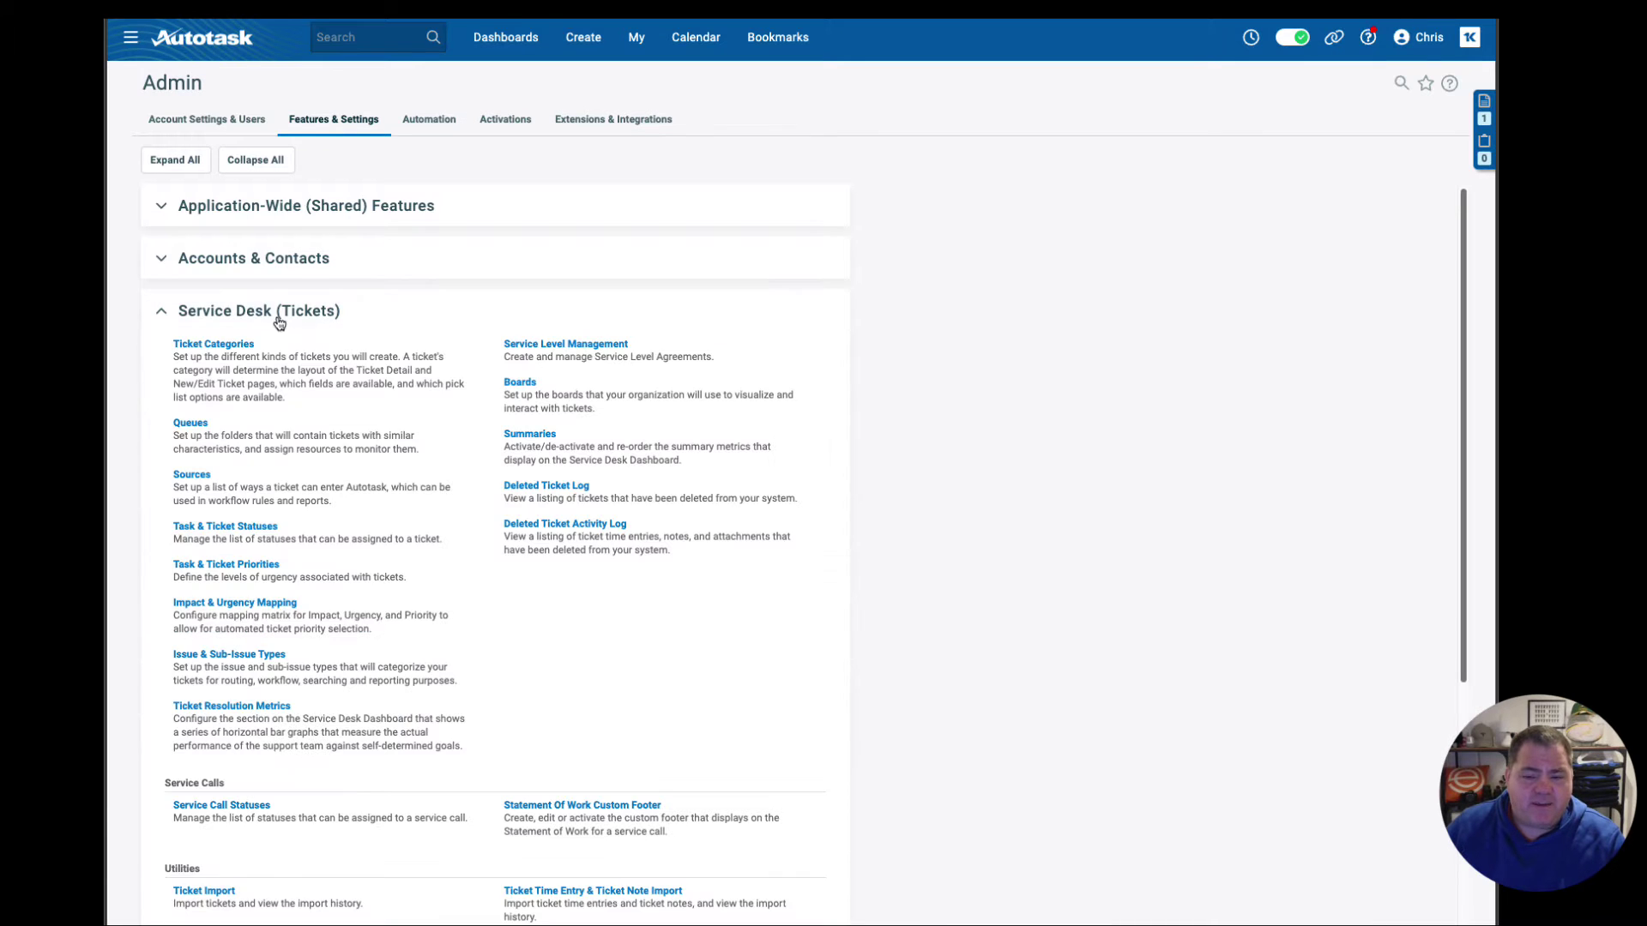
{"action": "left_click", "coordinate": [233, 345]}
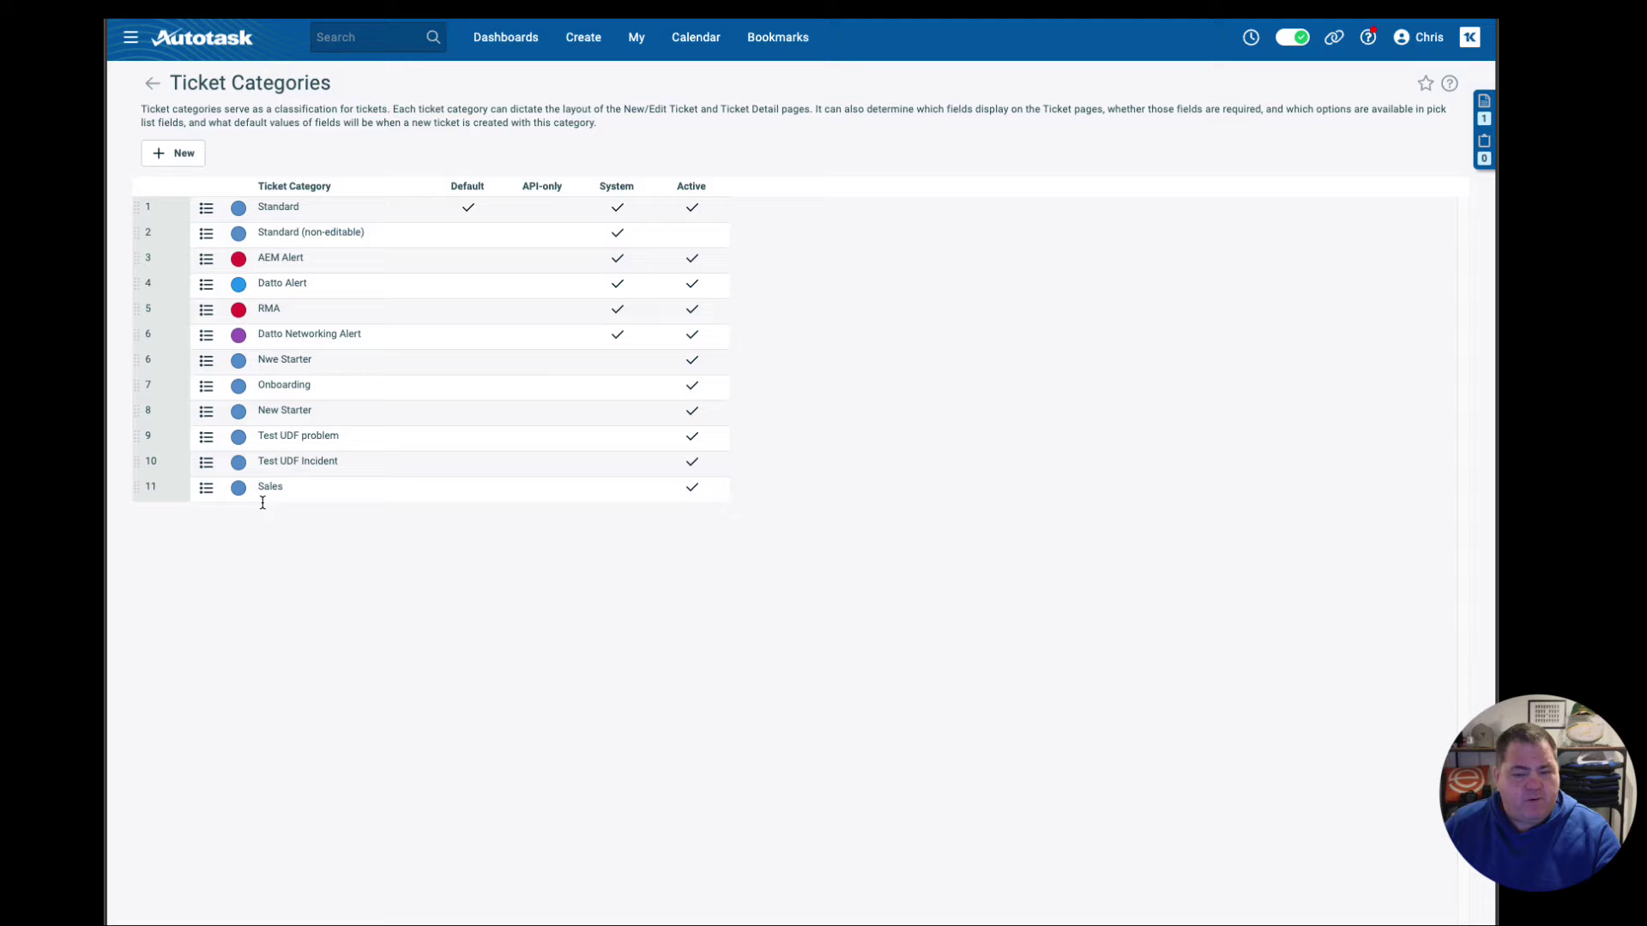
{"action": "left_click_drag", "start_coordinate": [261, 491], "coordinate": [302, 487]}
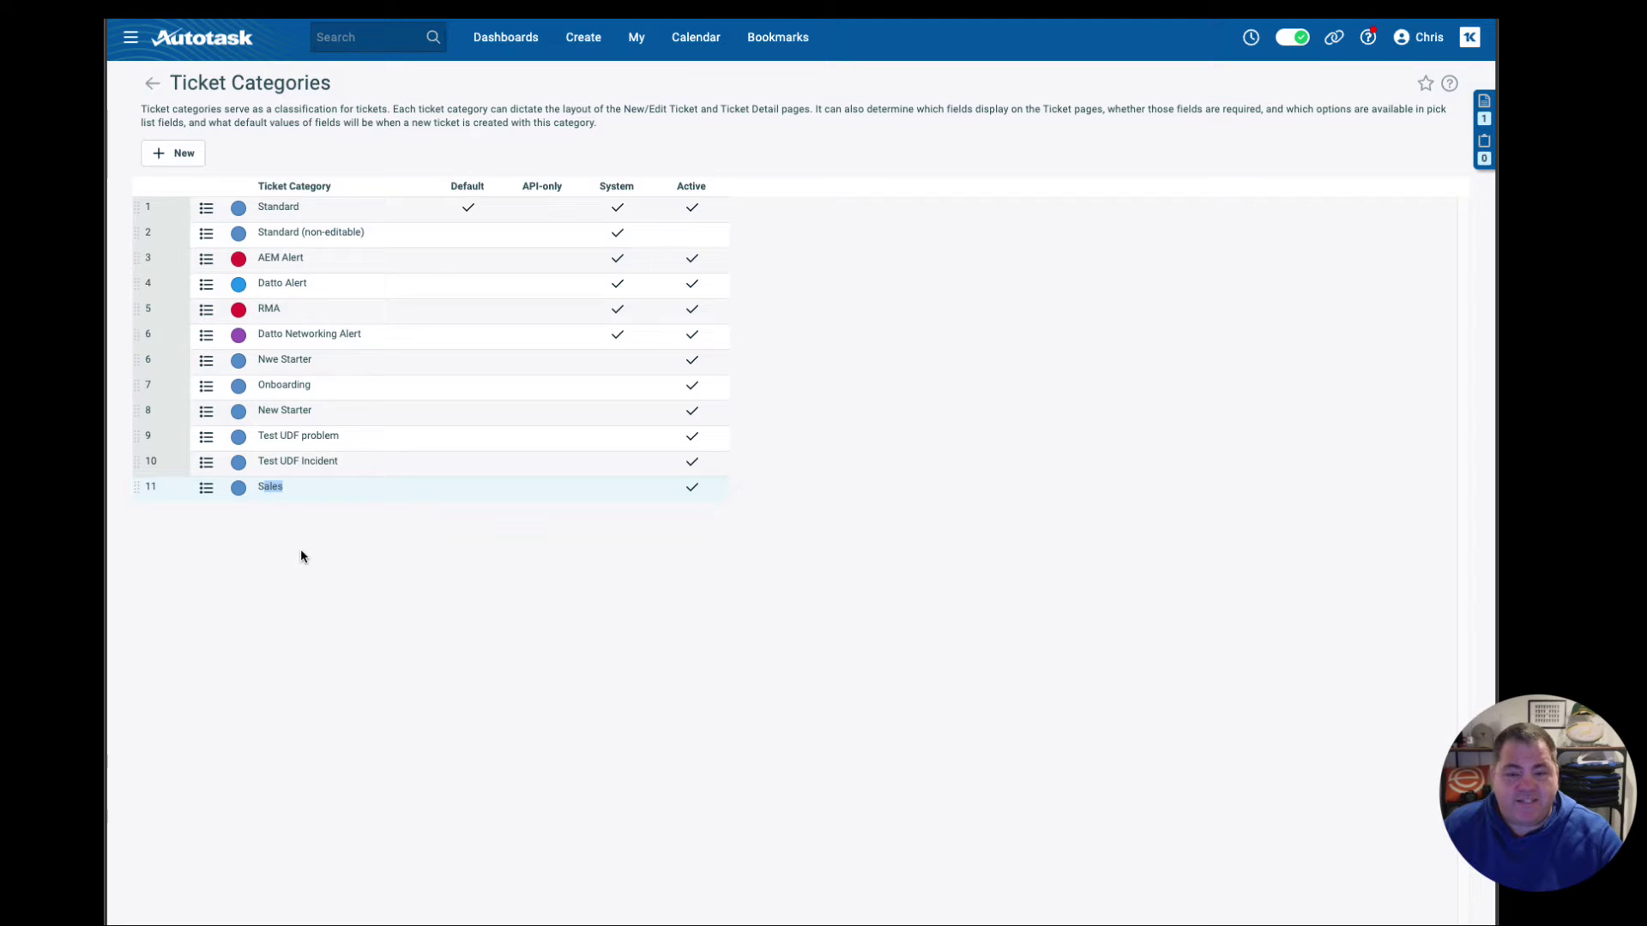
Open the Workflow Rules list through the Admin automation settings.
{"action": "left_click", "coordinate": [130, 41]}
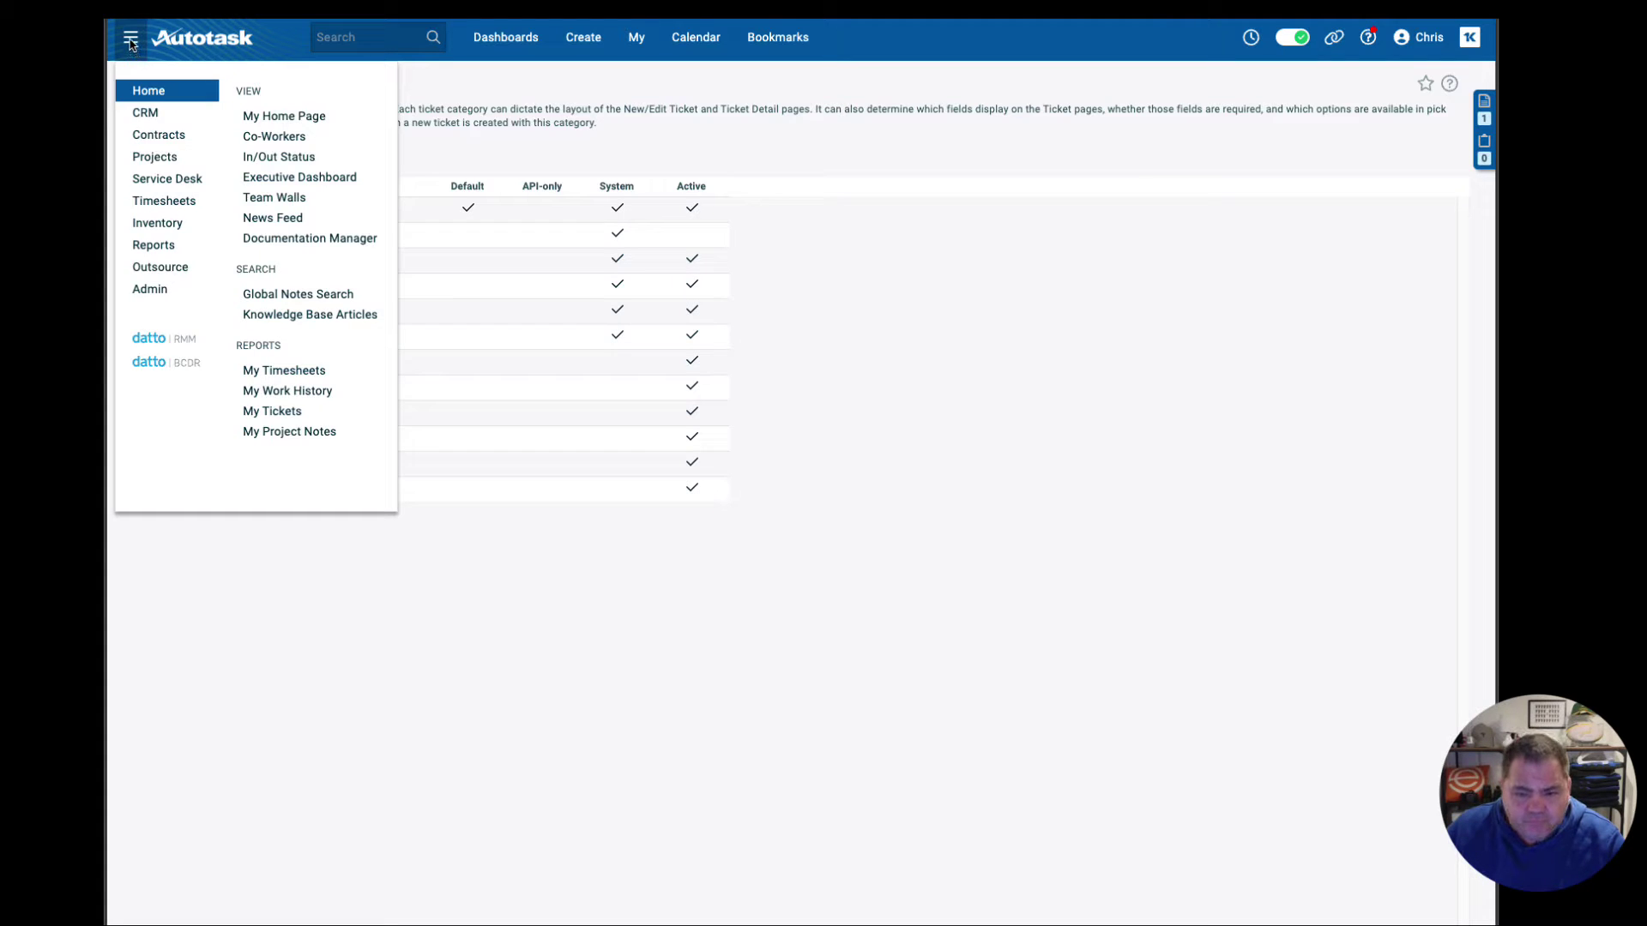
{"action": "mouse_move", "coordinate": [167, 290]}
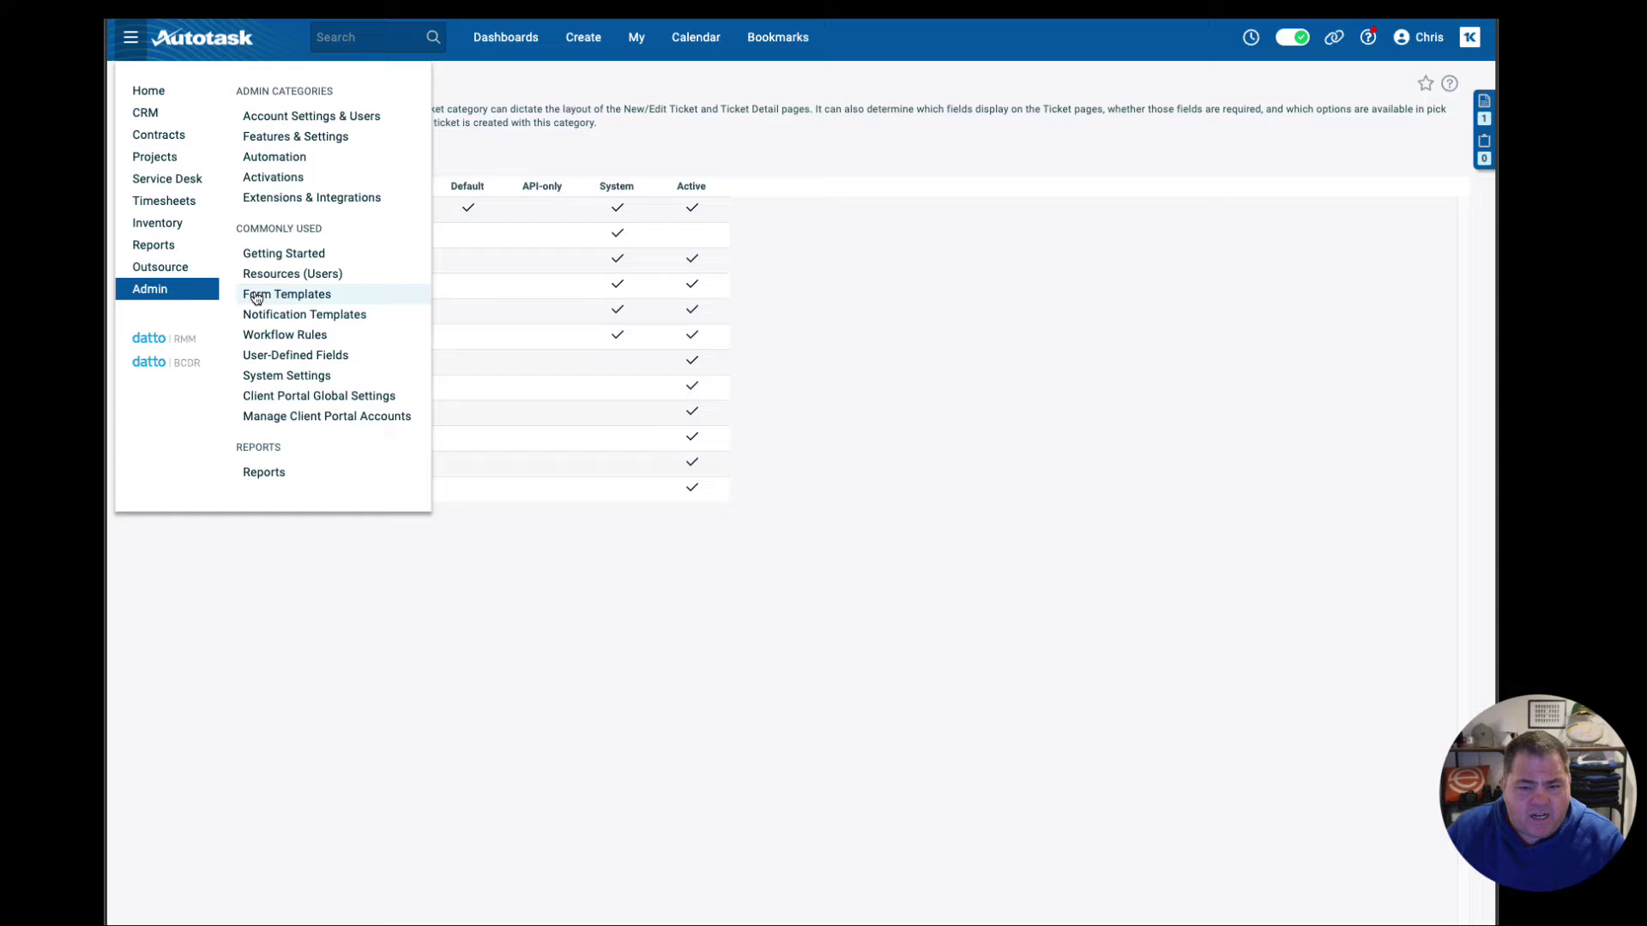
{"action": "left_click", "coordinate": [325, 335]}
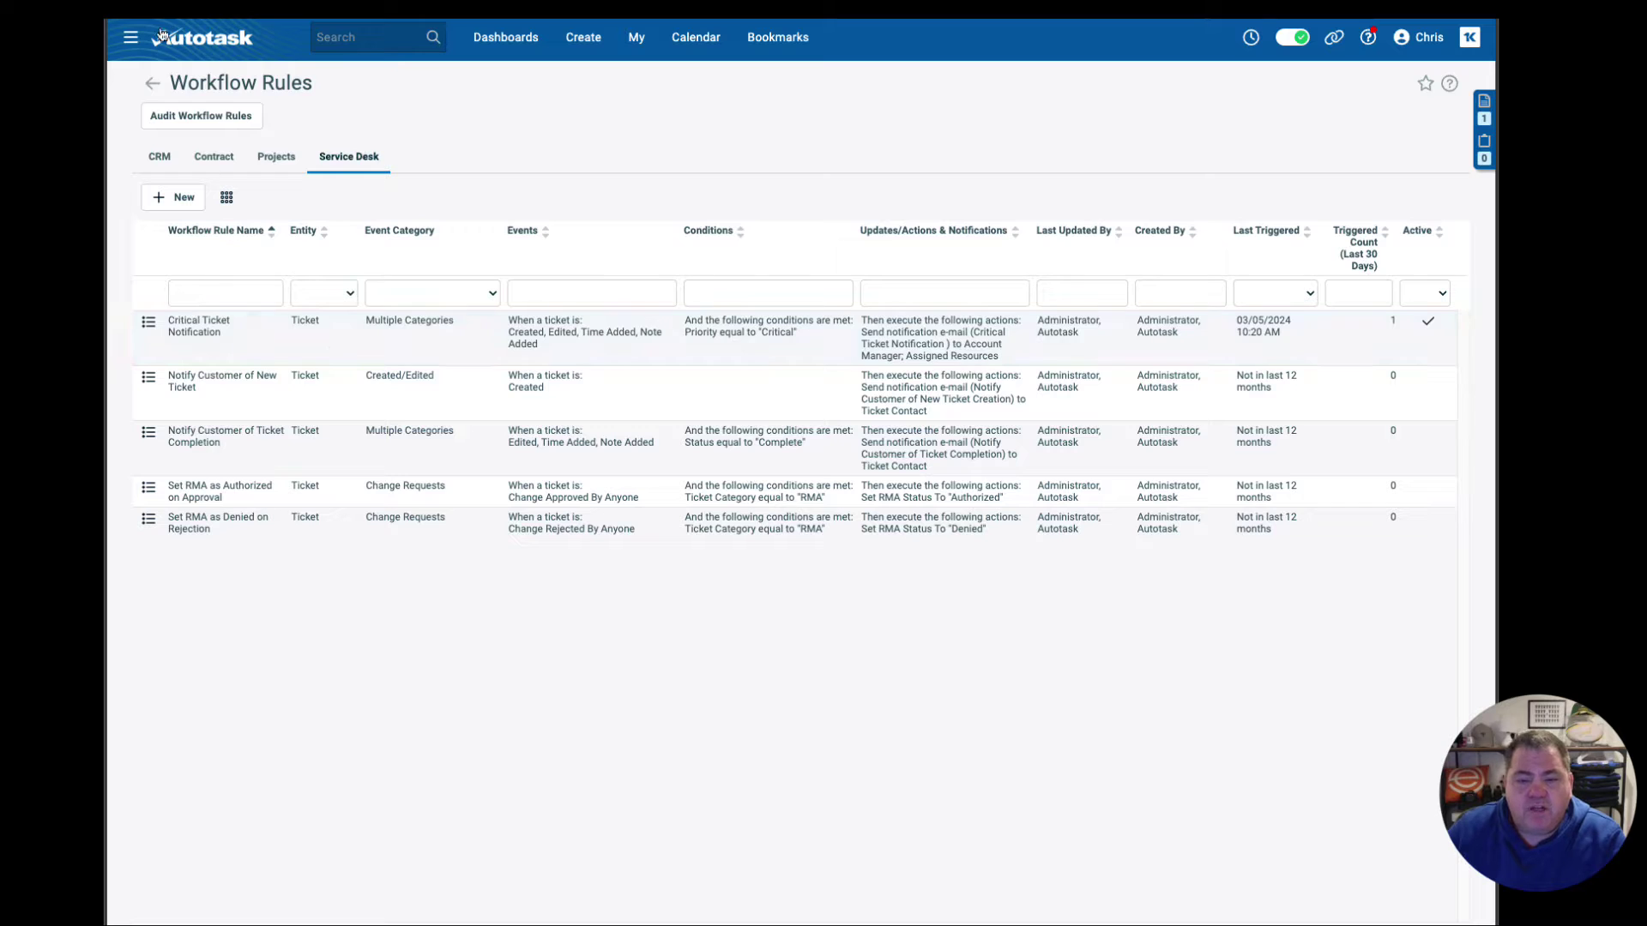
{"action": "left_click", "coordinate": [130, 37]}
{"action": "mouse_move", "coordinate": [193, 291]}
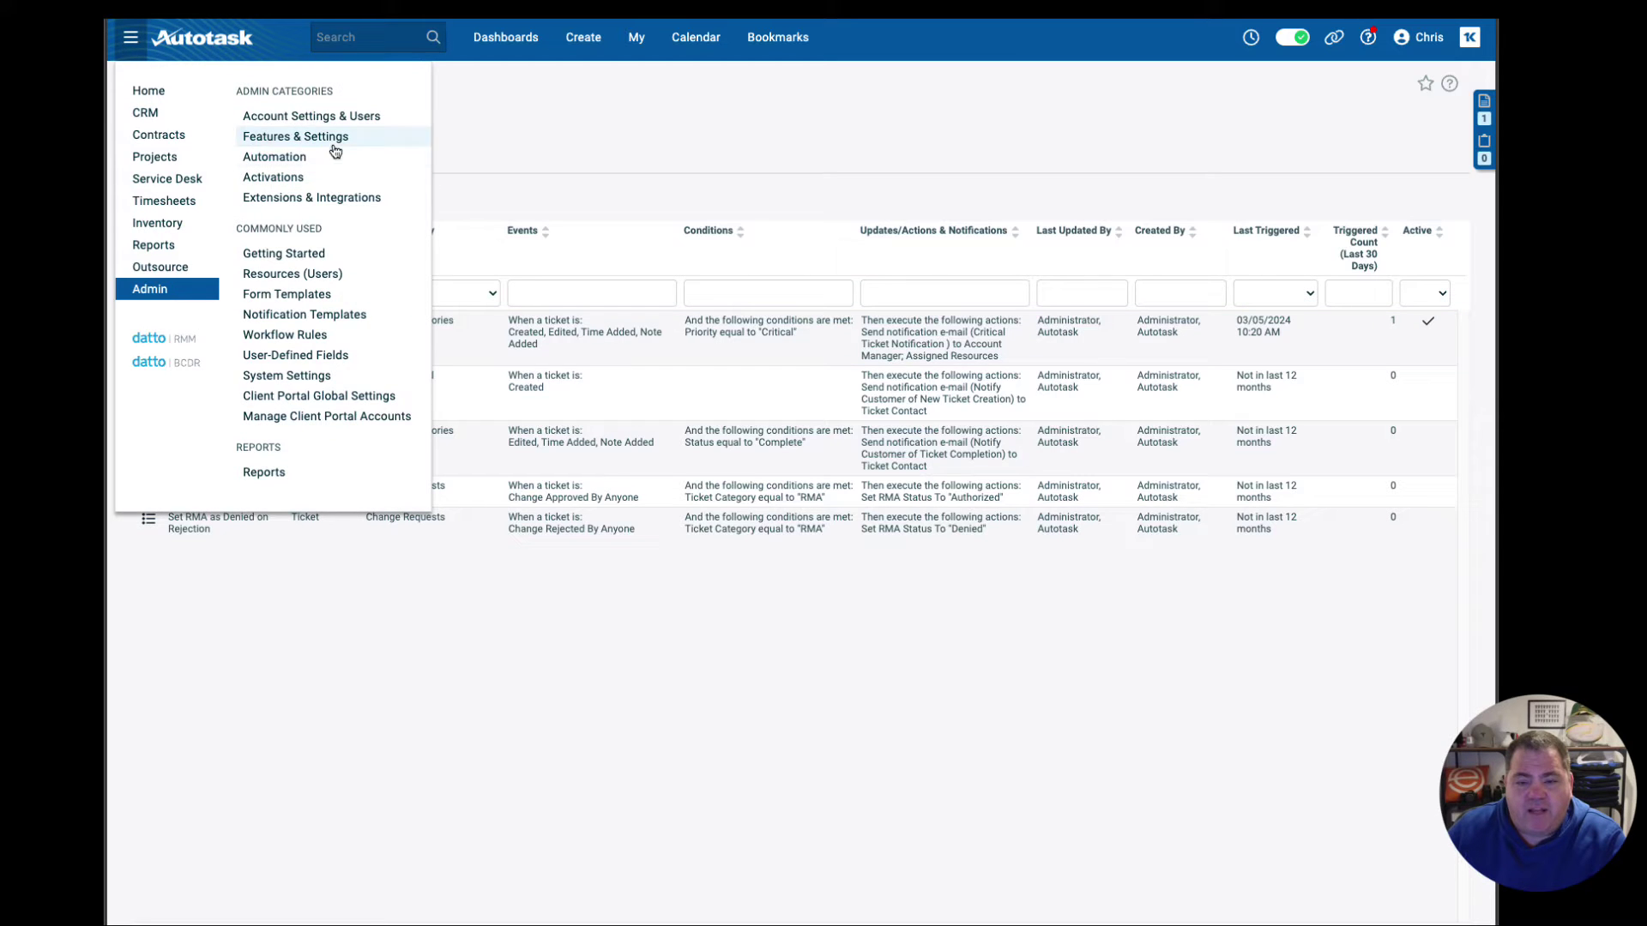
{"action": "left_click", "coordinate": [311, 166]}
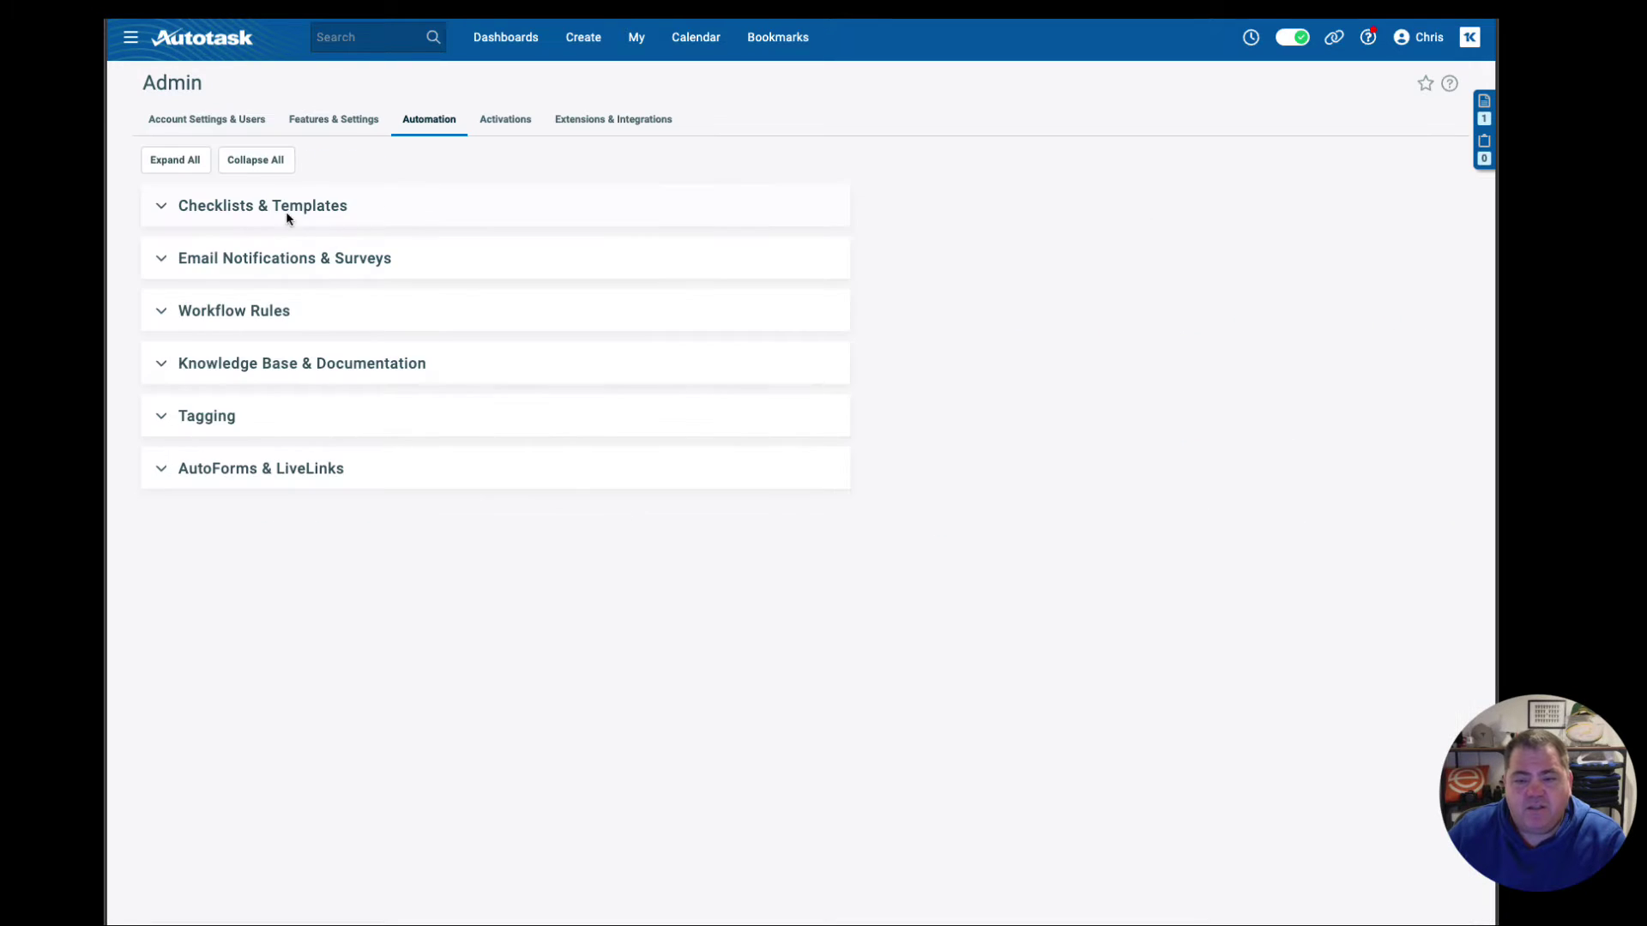
{"action": "left_click", "coordinate": [206, 312]}
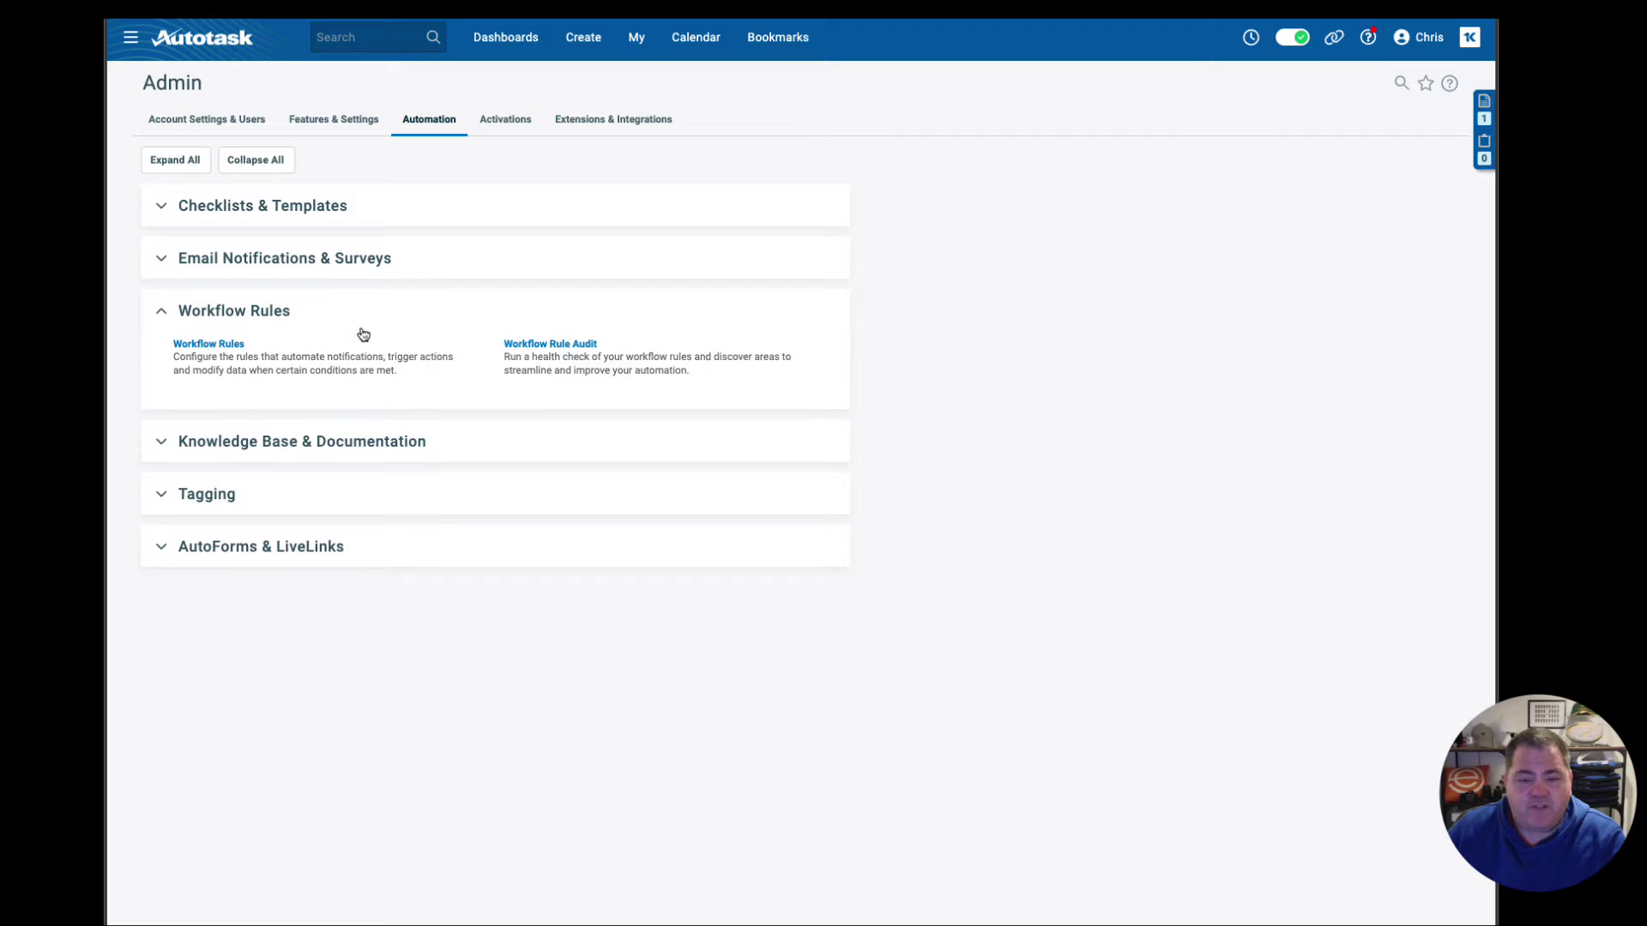
{"action": "left_click", "coordinate": [203, 347]}
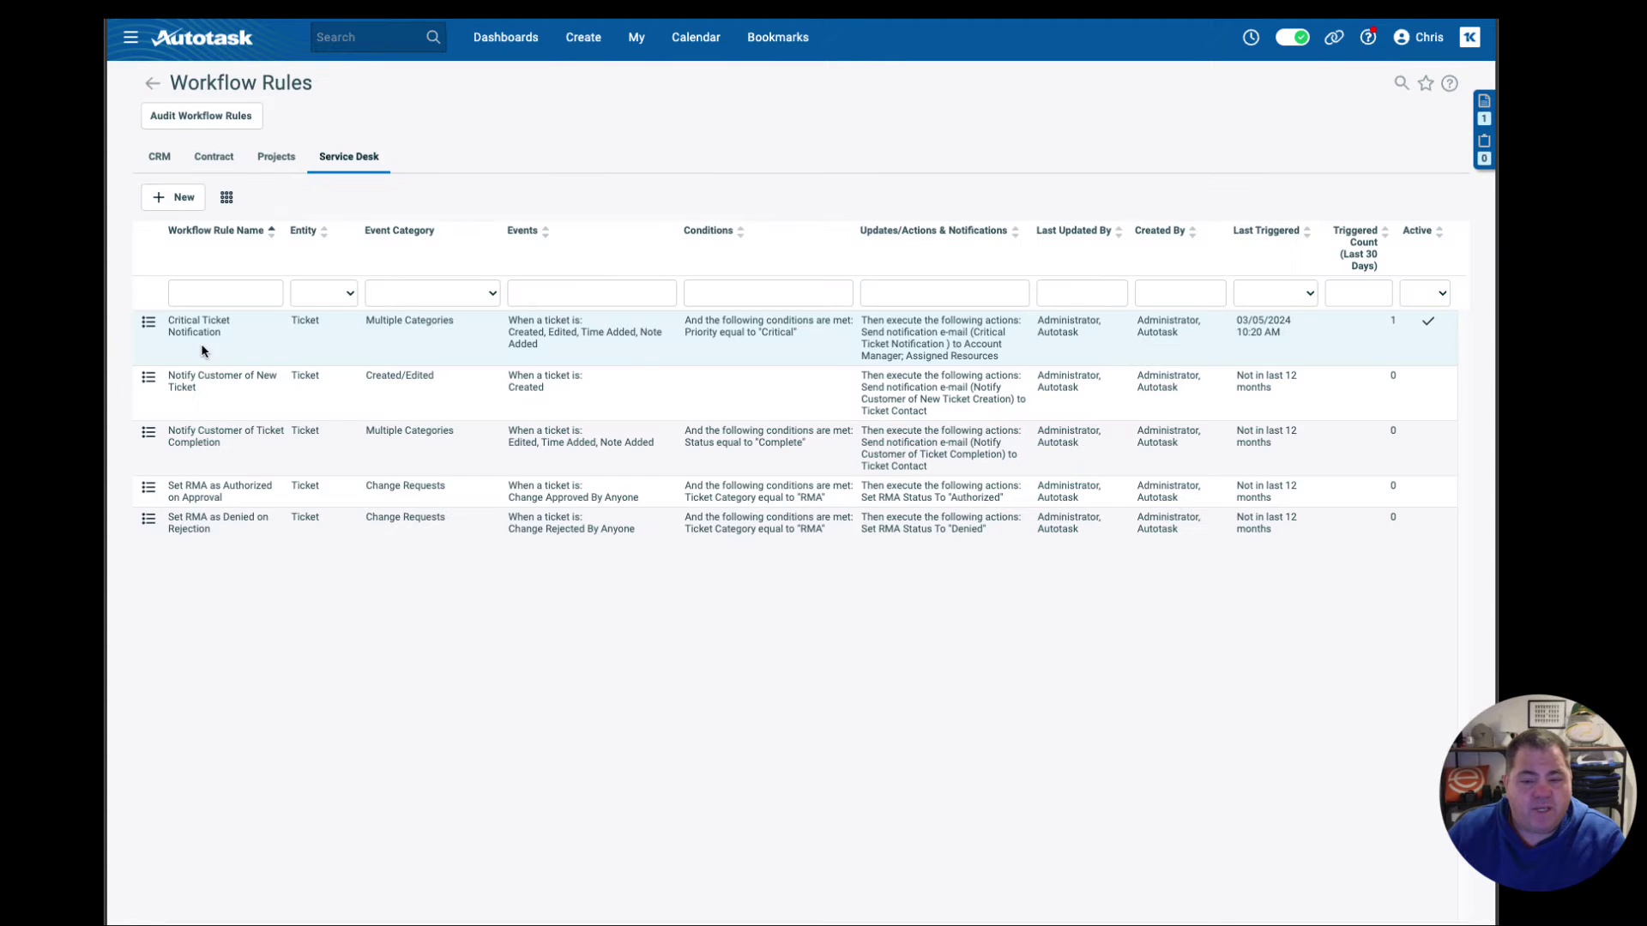
Return to Workflow Rules and show the Contract tab, which has no rules yet.
{"action": "left_click", "coordinate": [130, 40]}
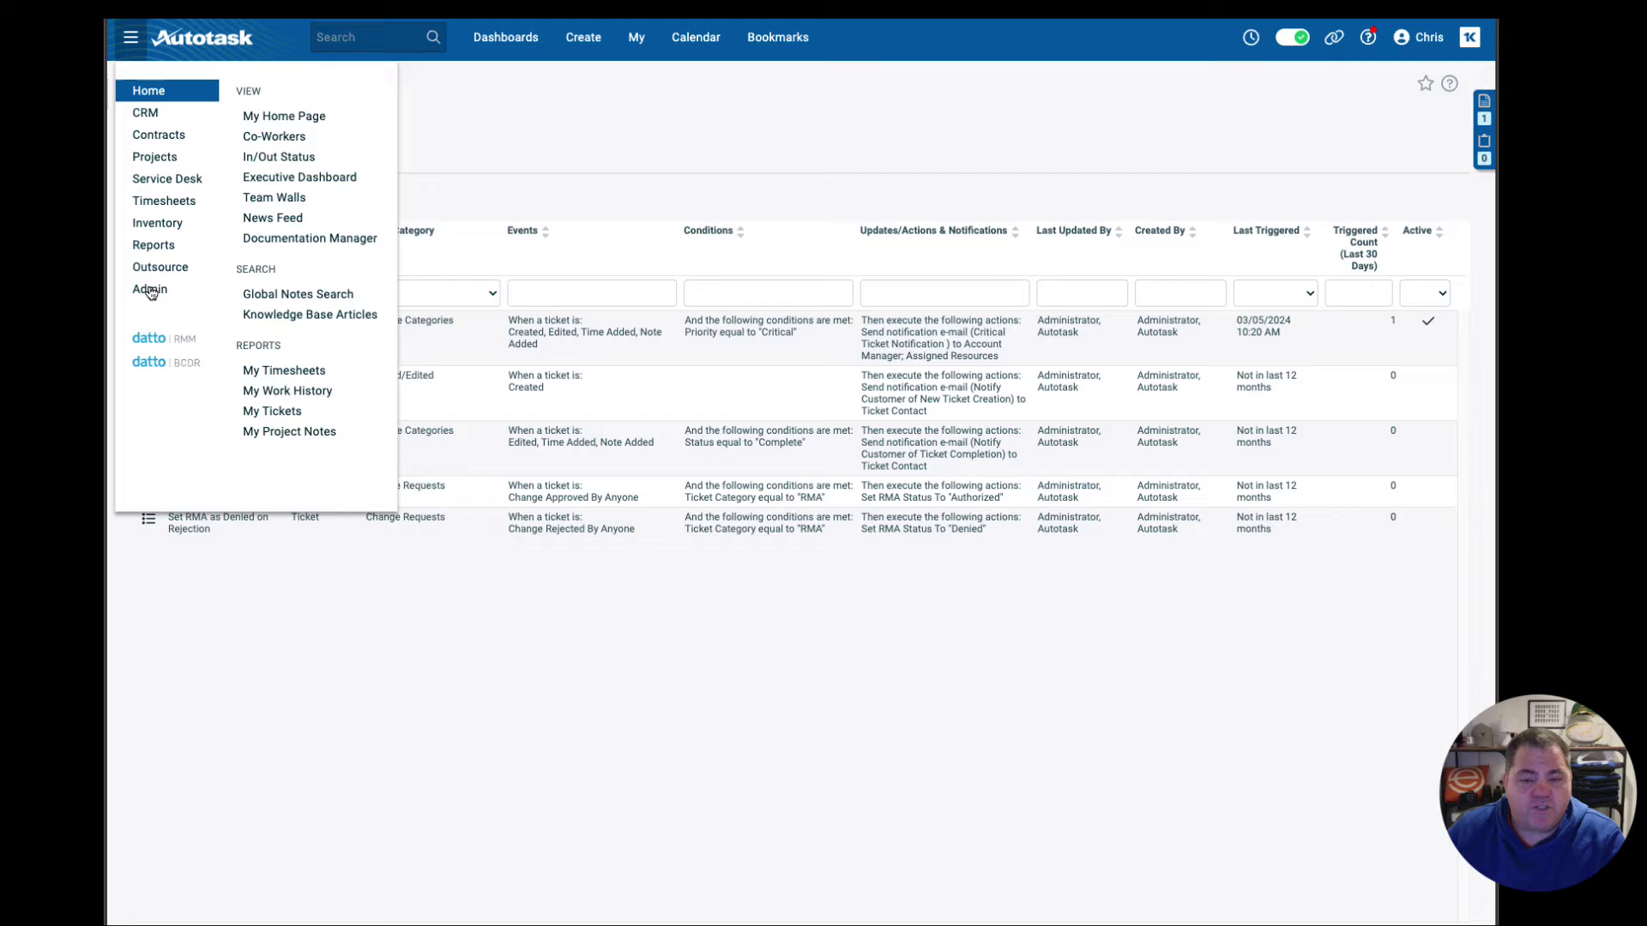
{"action": "mouse_move", "coordinate": [147, 290]}
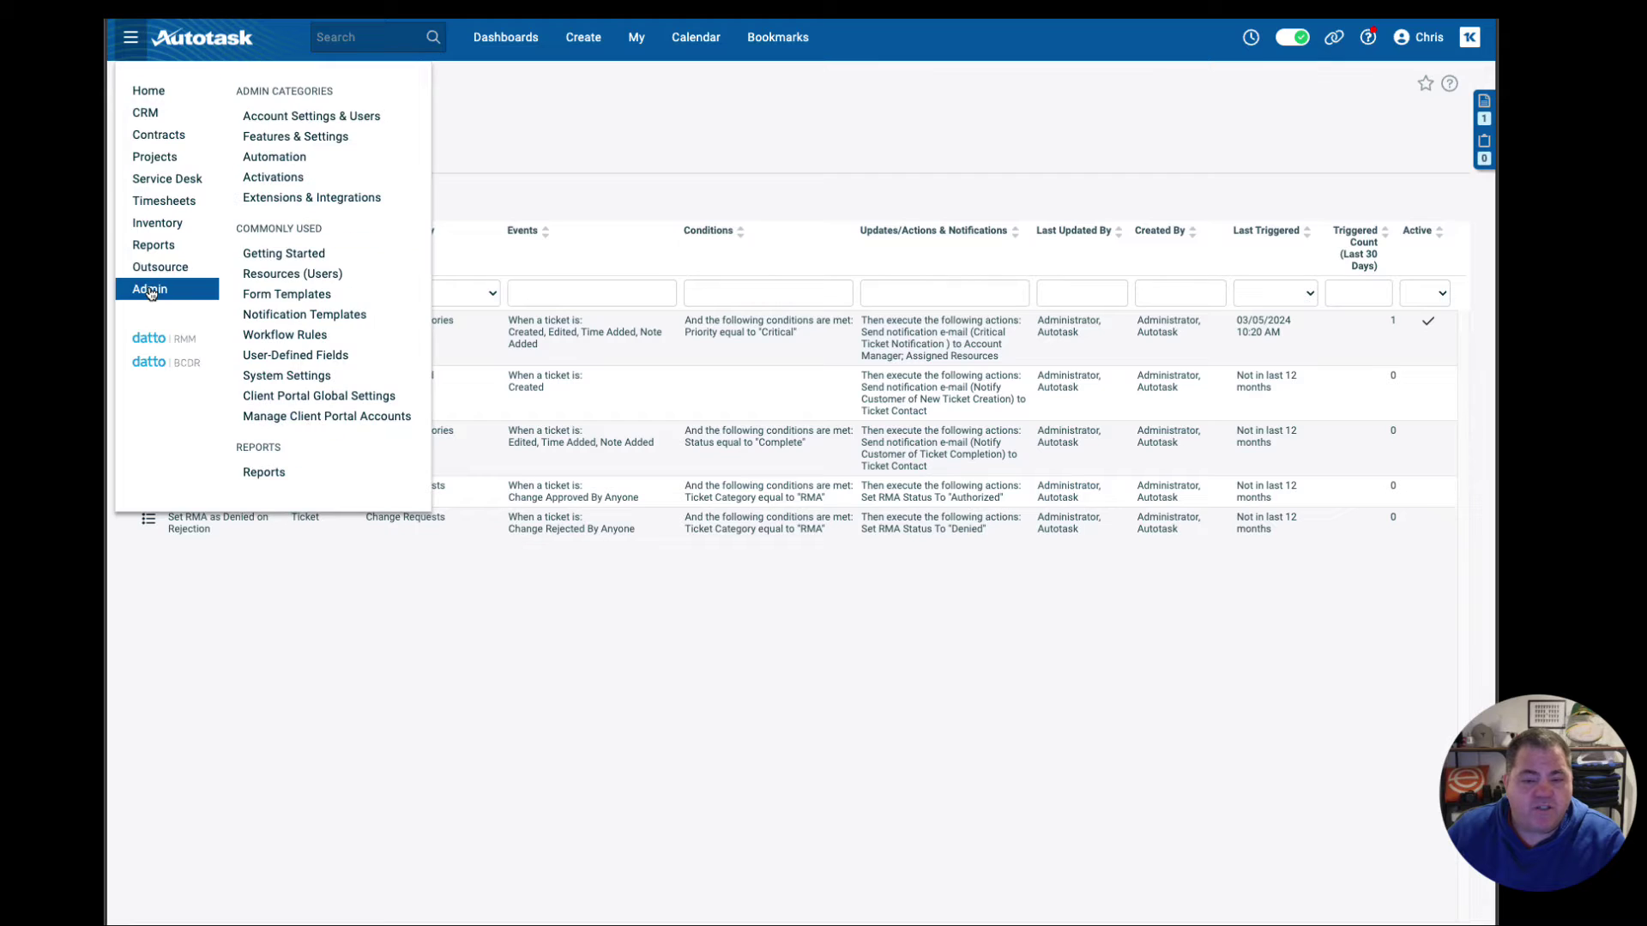
{"action": "left_click", "coordinate": [315, 339]}
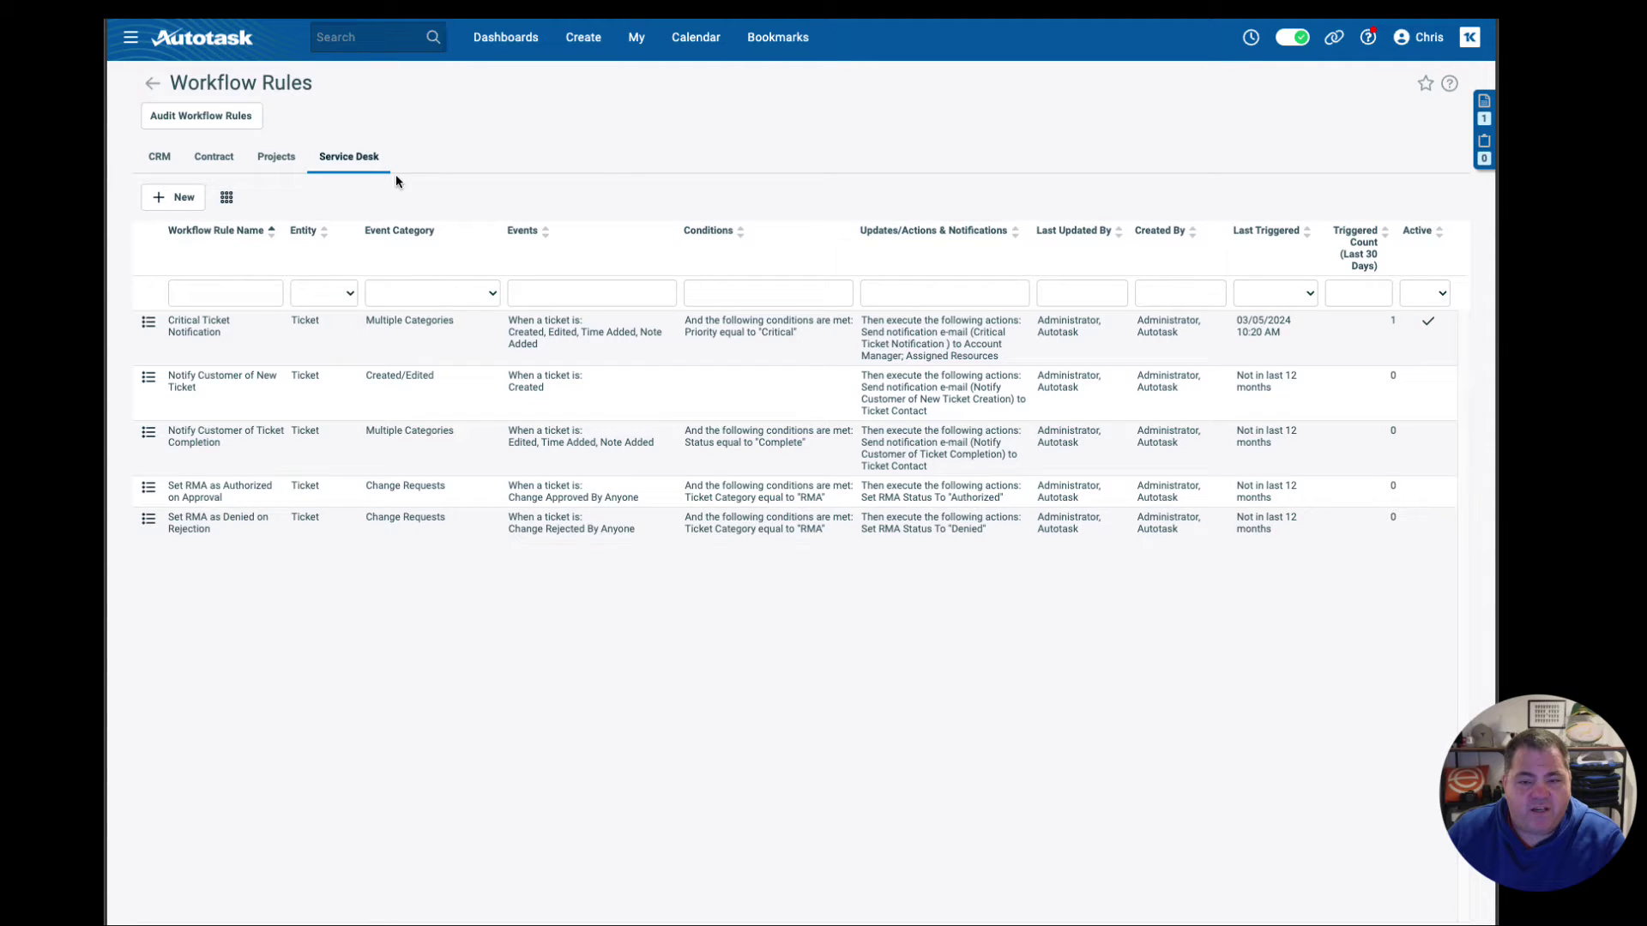
{"action": "left_click", "coordinate": [214, 160]}
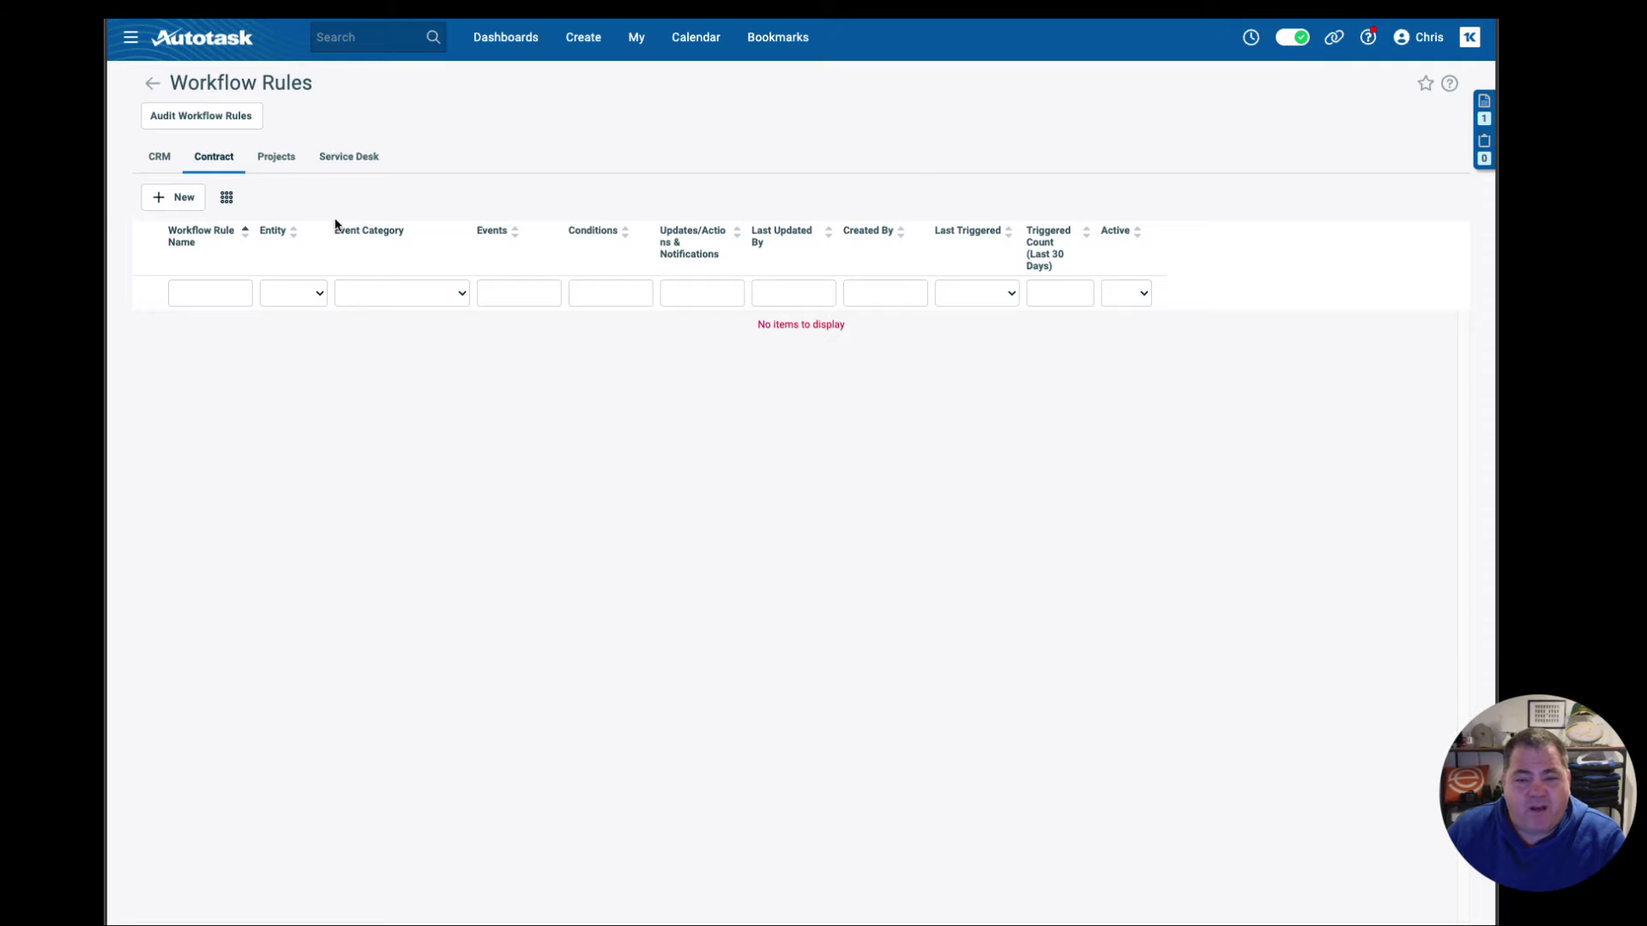
Start a new contract workflow rule named 'Contract Expires in 60 days'.
{"action": "left_click", "coordinate": [176, 199]}
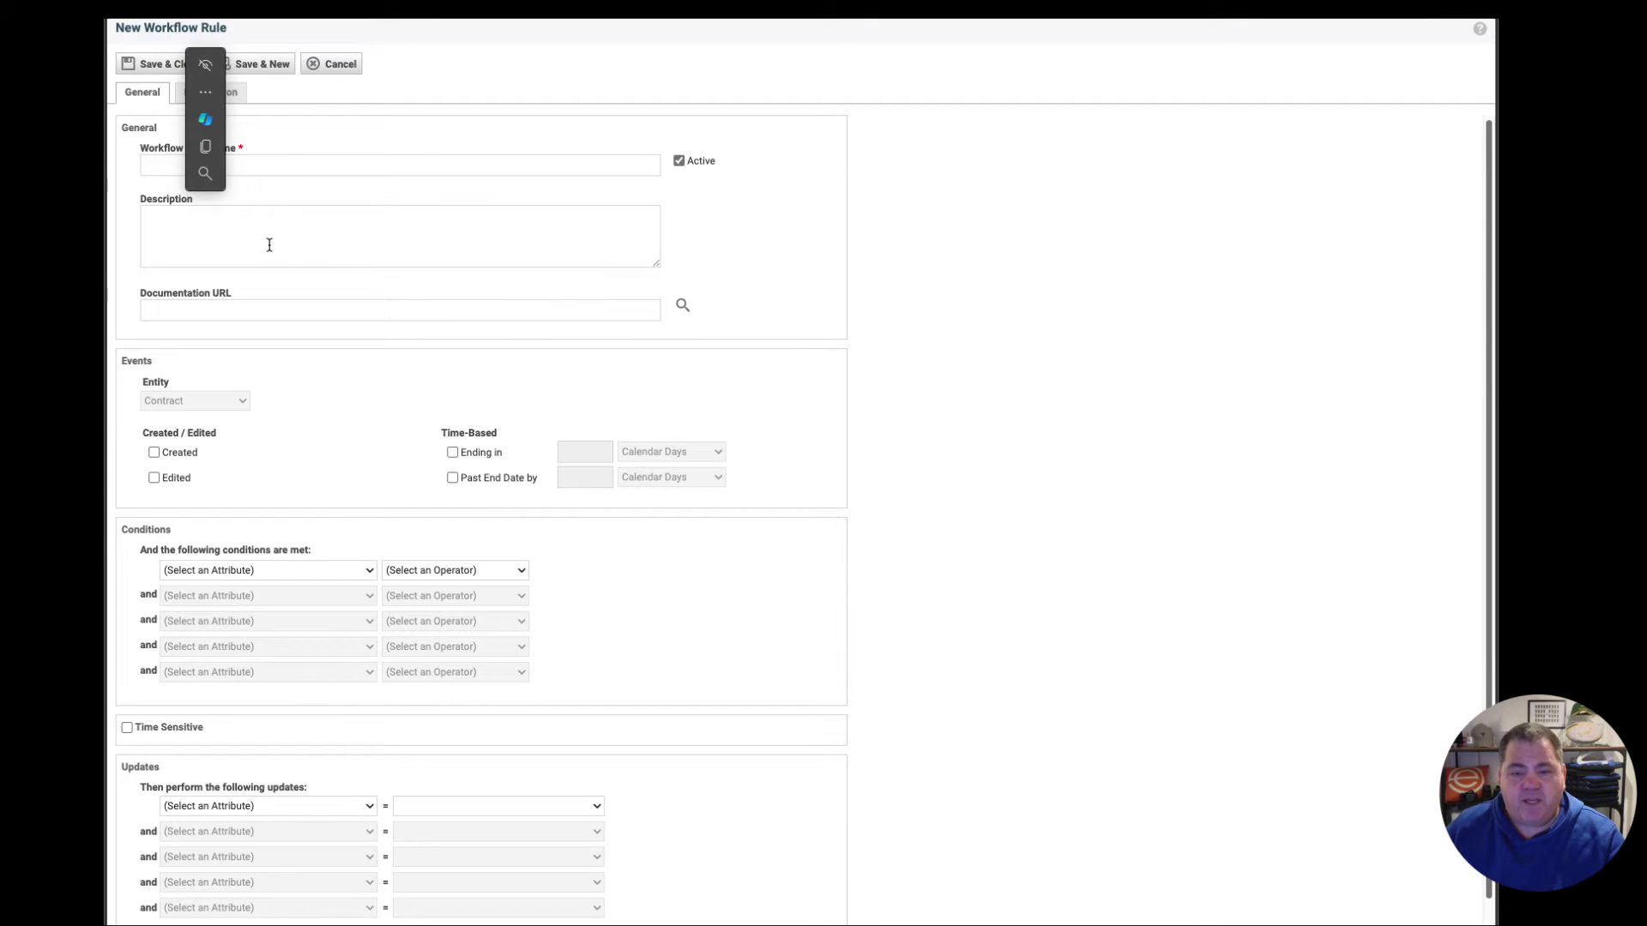
{"action": "left_click", "coordinate": [295, 161]}
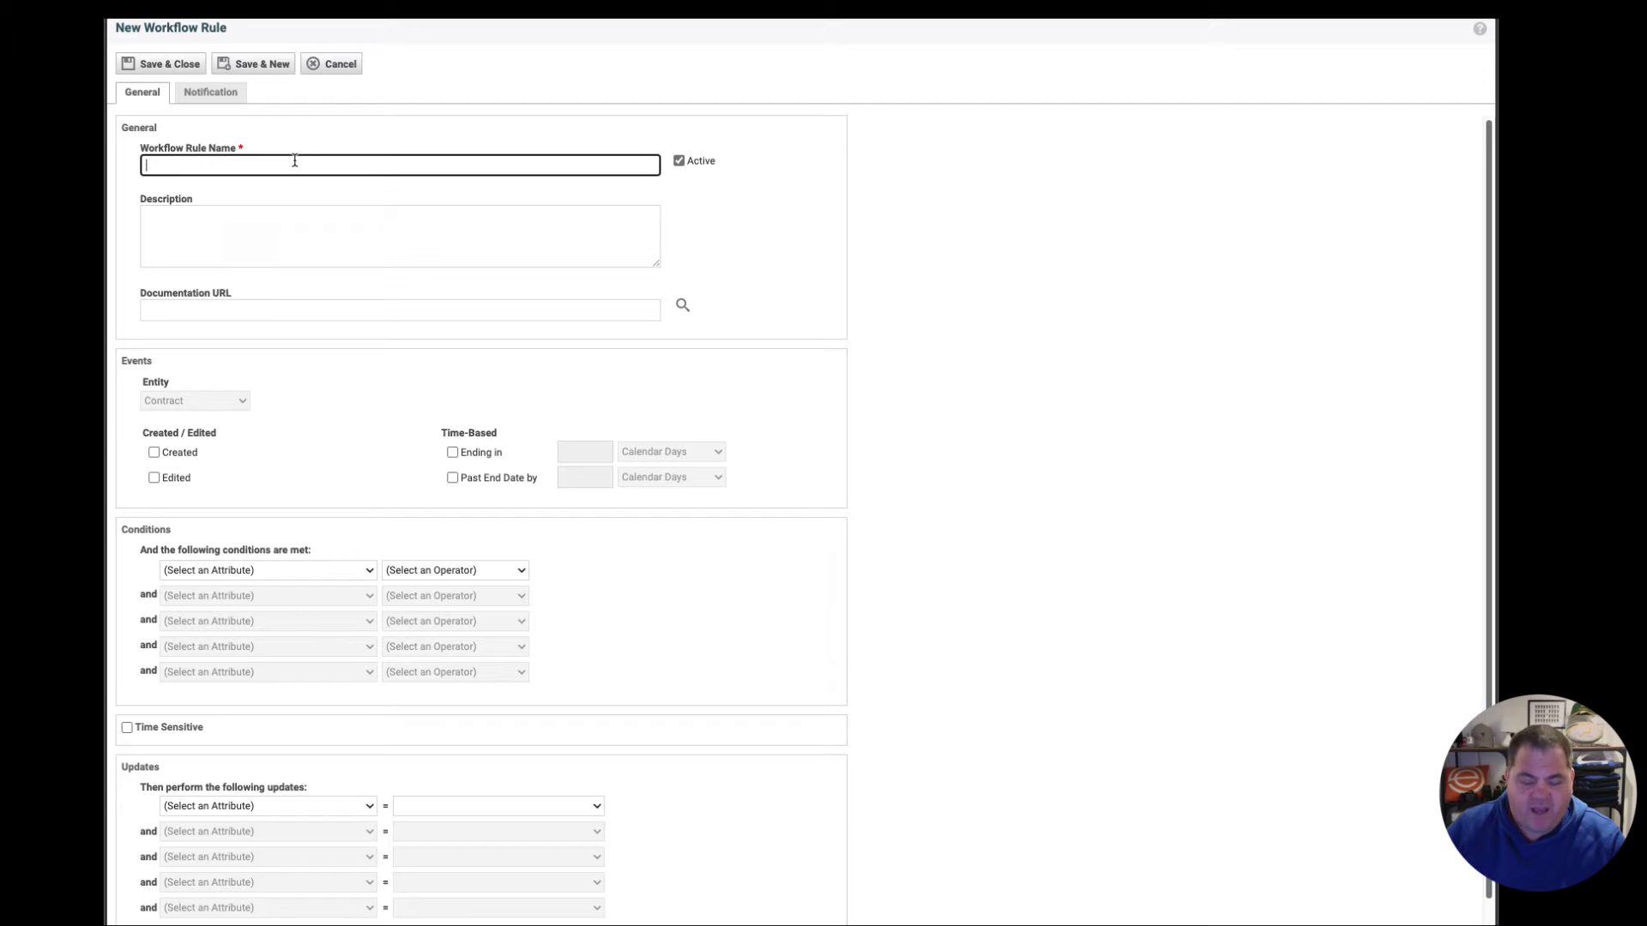
{"action": "type", "text": "Contrac"}
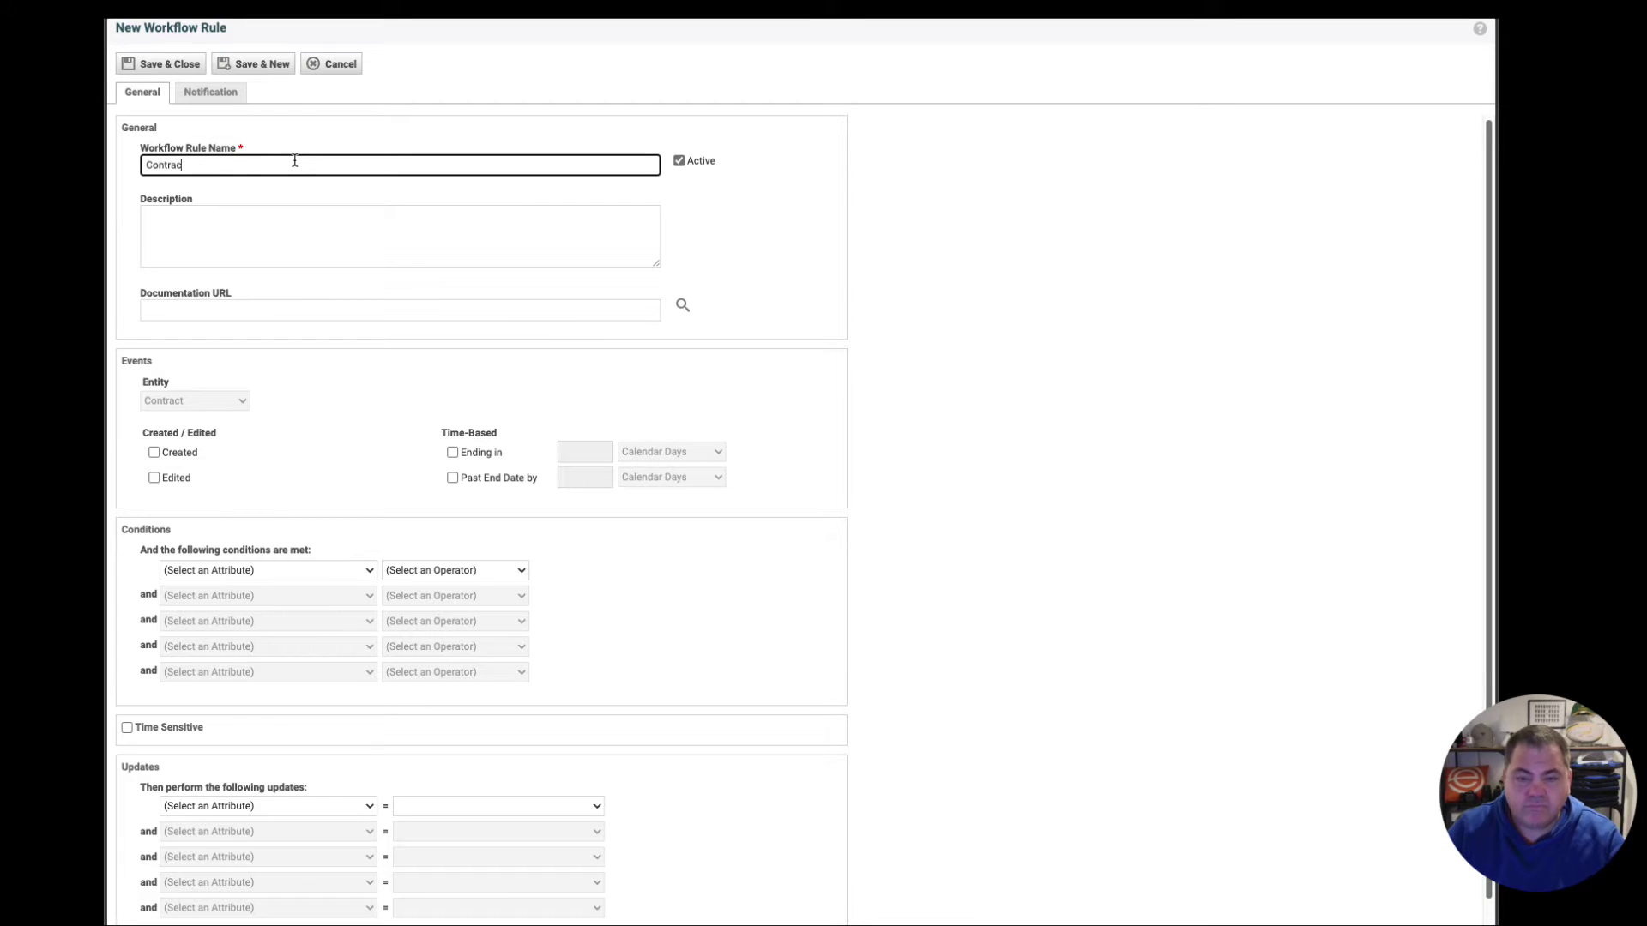
{"action": "type", "text": "t Expires in "}
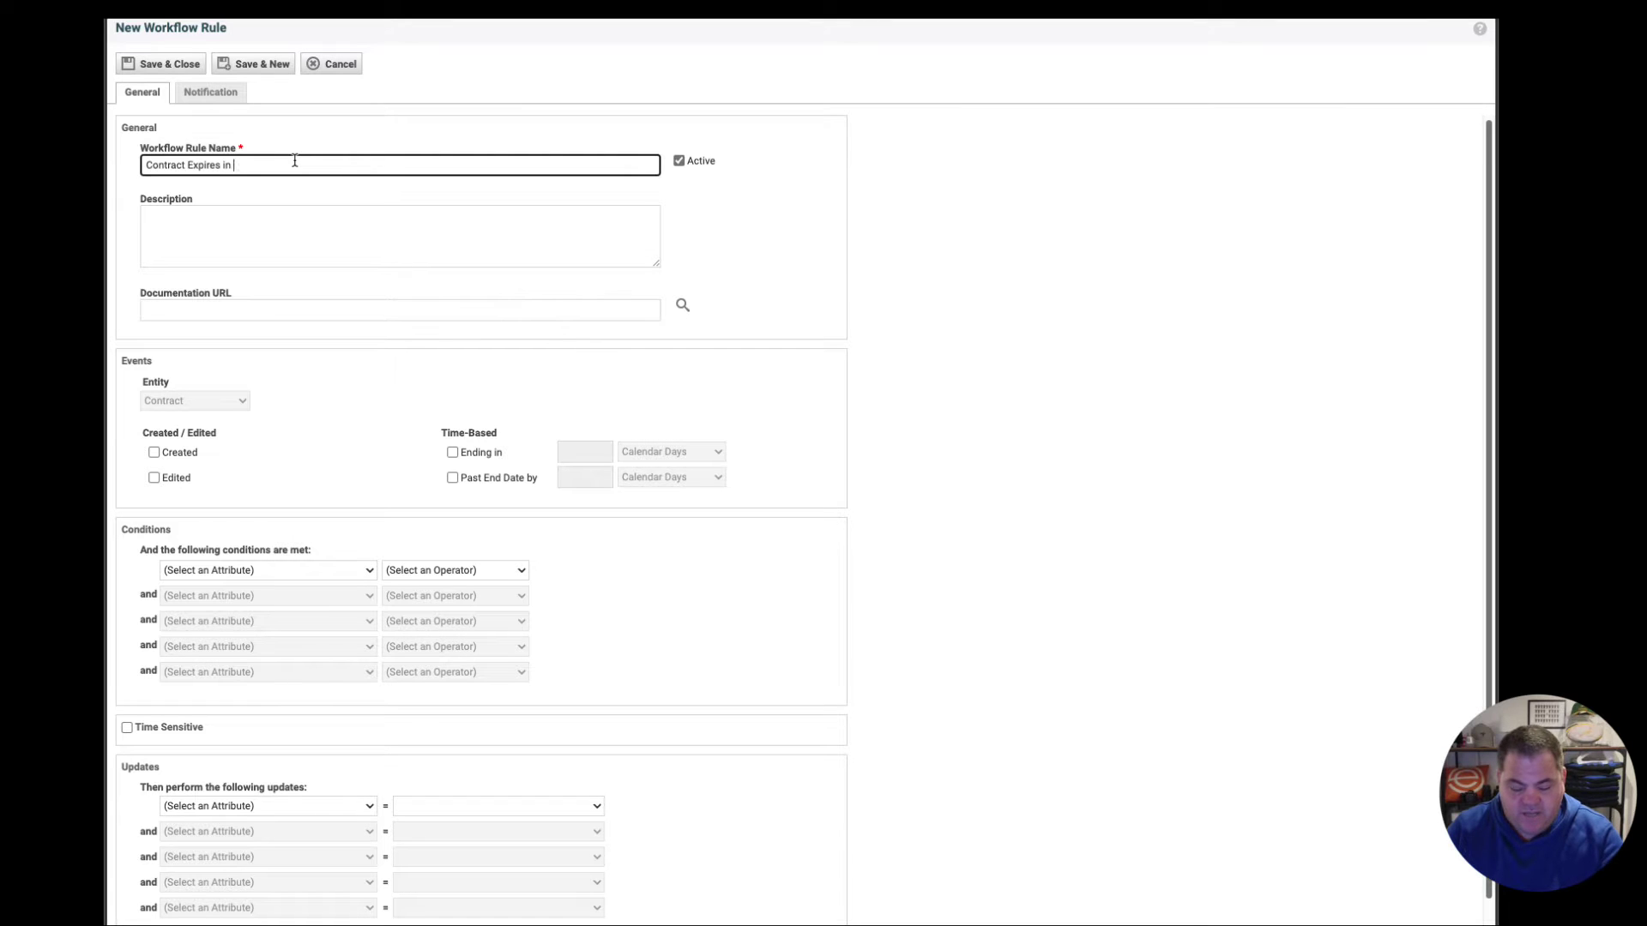
{"action": "type", "text": "60 days"}
{"action": "key", "text": "Tab"}
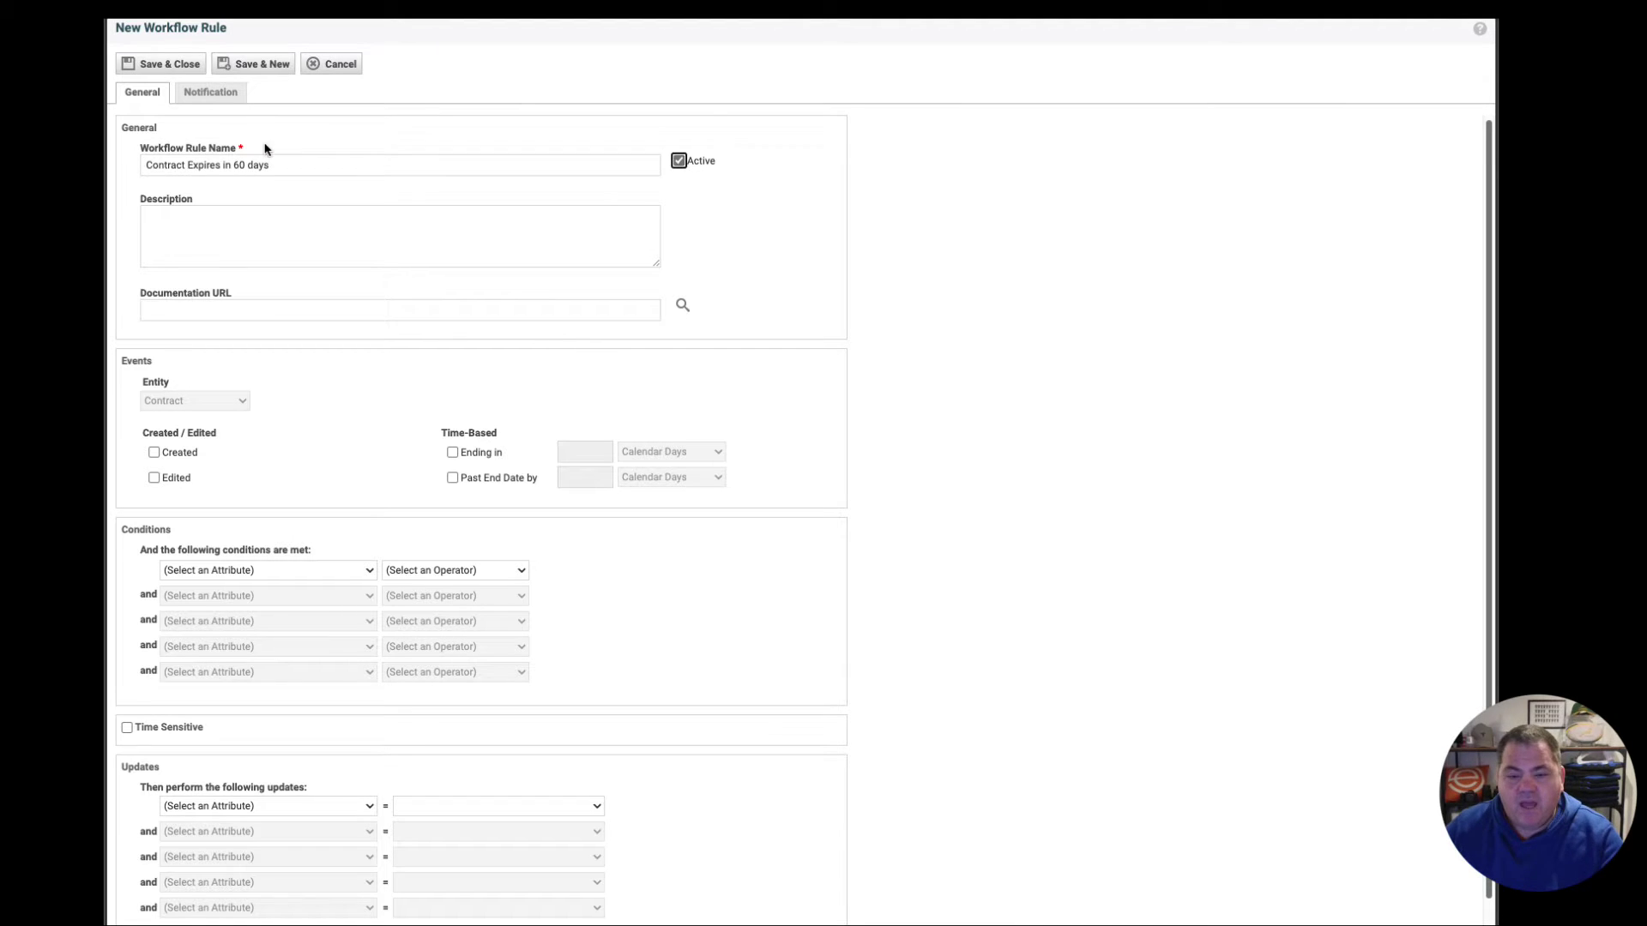
Set the time-based 'Ending in' trigger to 60 calendar days.
{"action": "left_click", "coordinate": [446, 438]}
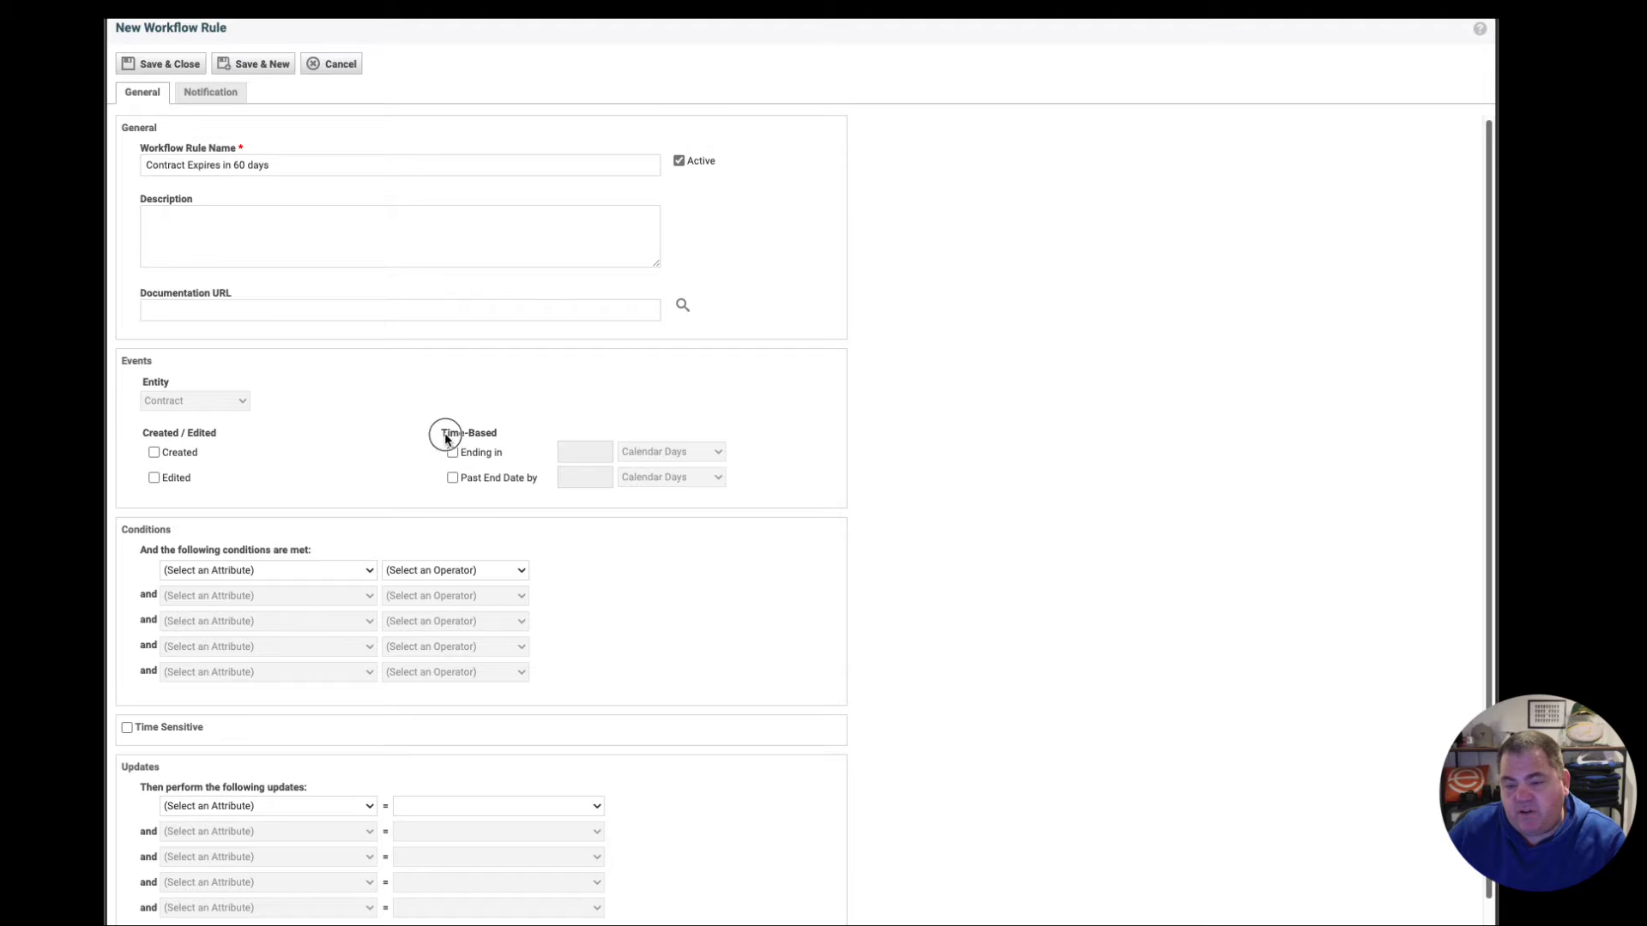
{"action": "left_click_drag", "start_coordinate": [446, 439], "coordinate": [497, 434]}
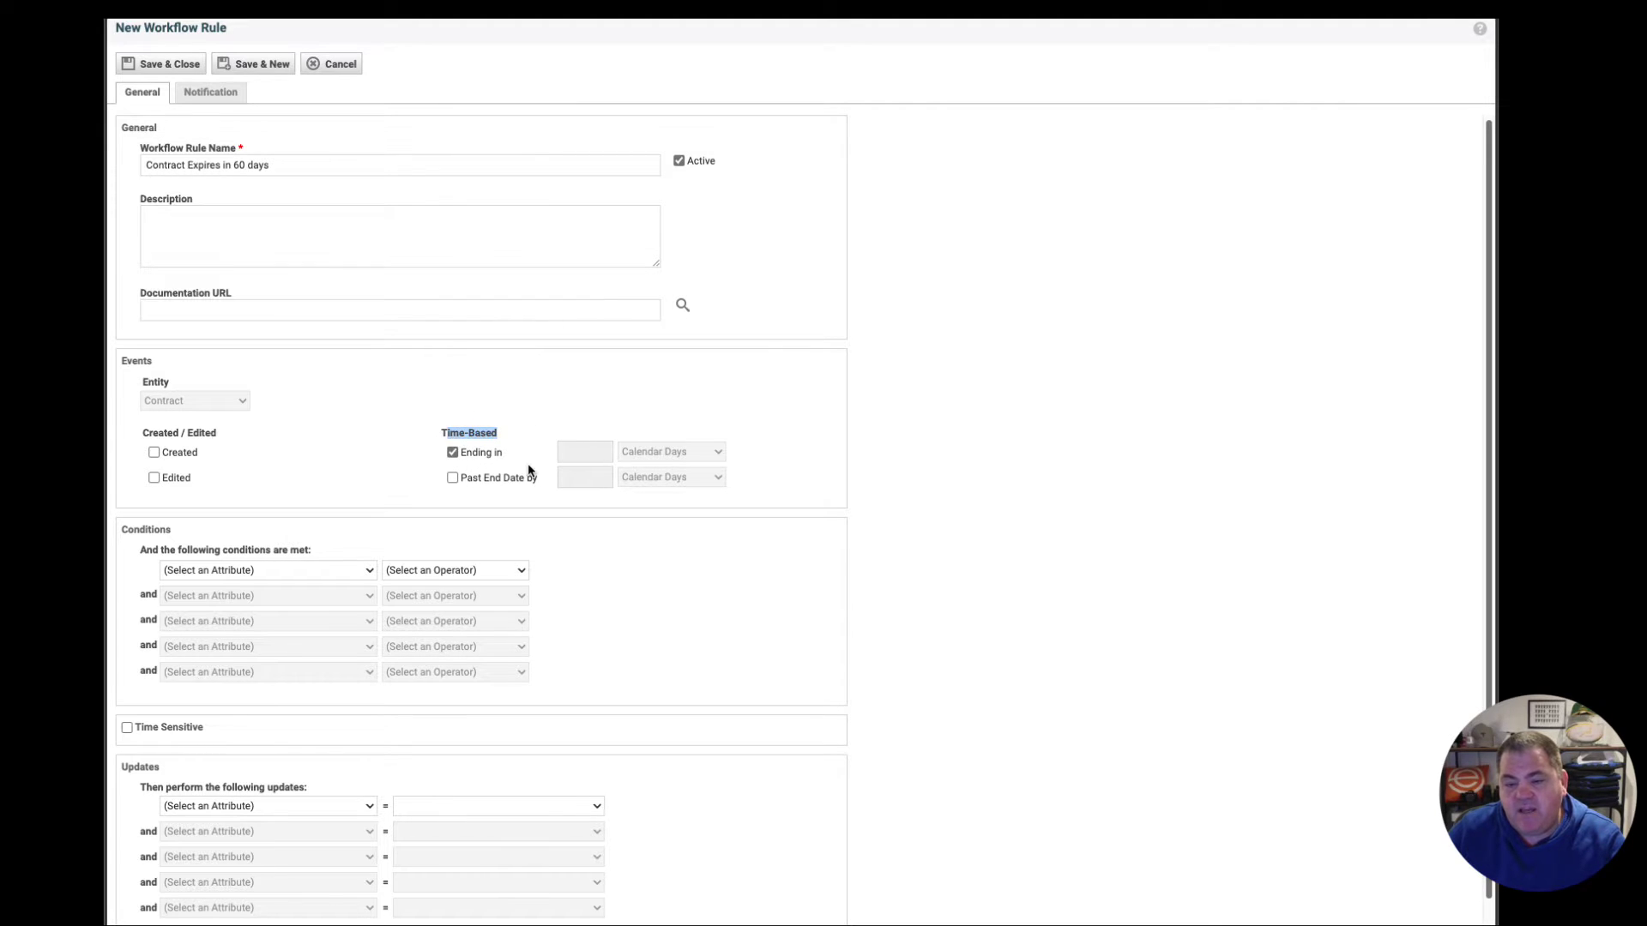
{"action": "left_click", "coordinate": [452, 452]}
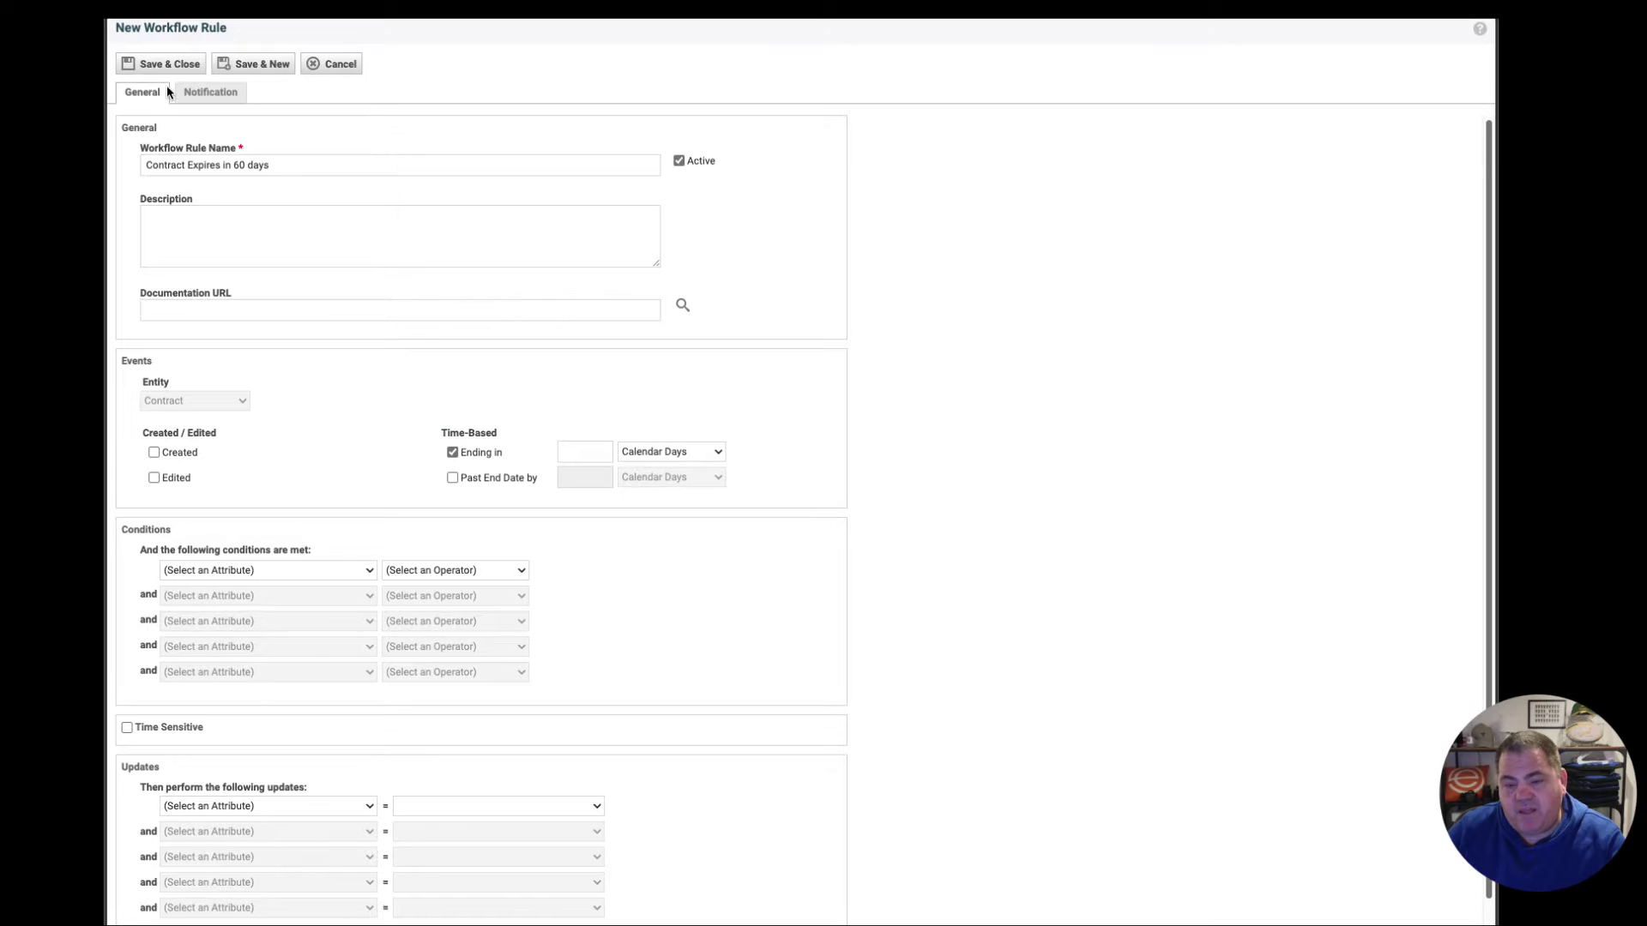
{"action": "left_click", "coordinate": [583, 454]}
{"action": "type", "text": "60"}
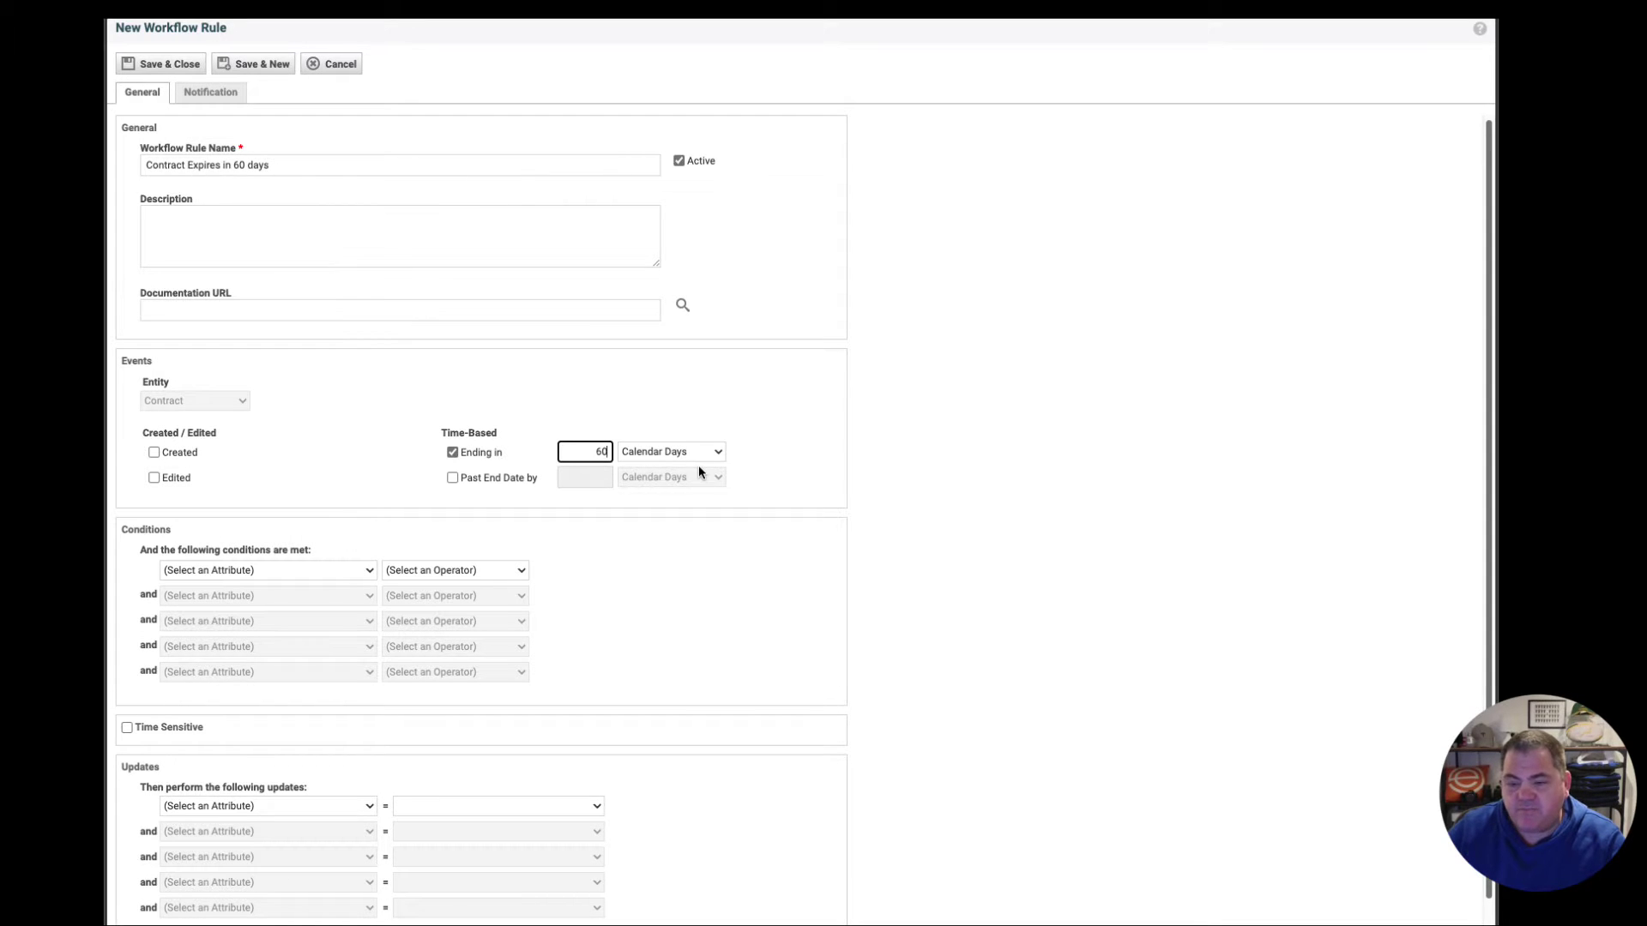
{"action": "left_click", "coordinate": [733, 624]}
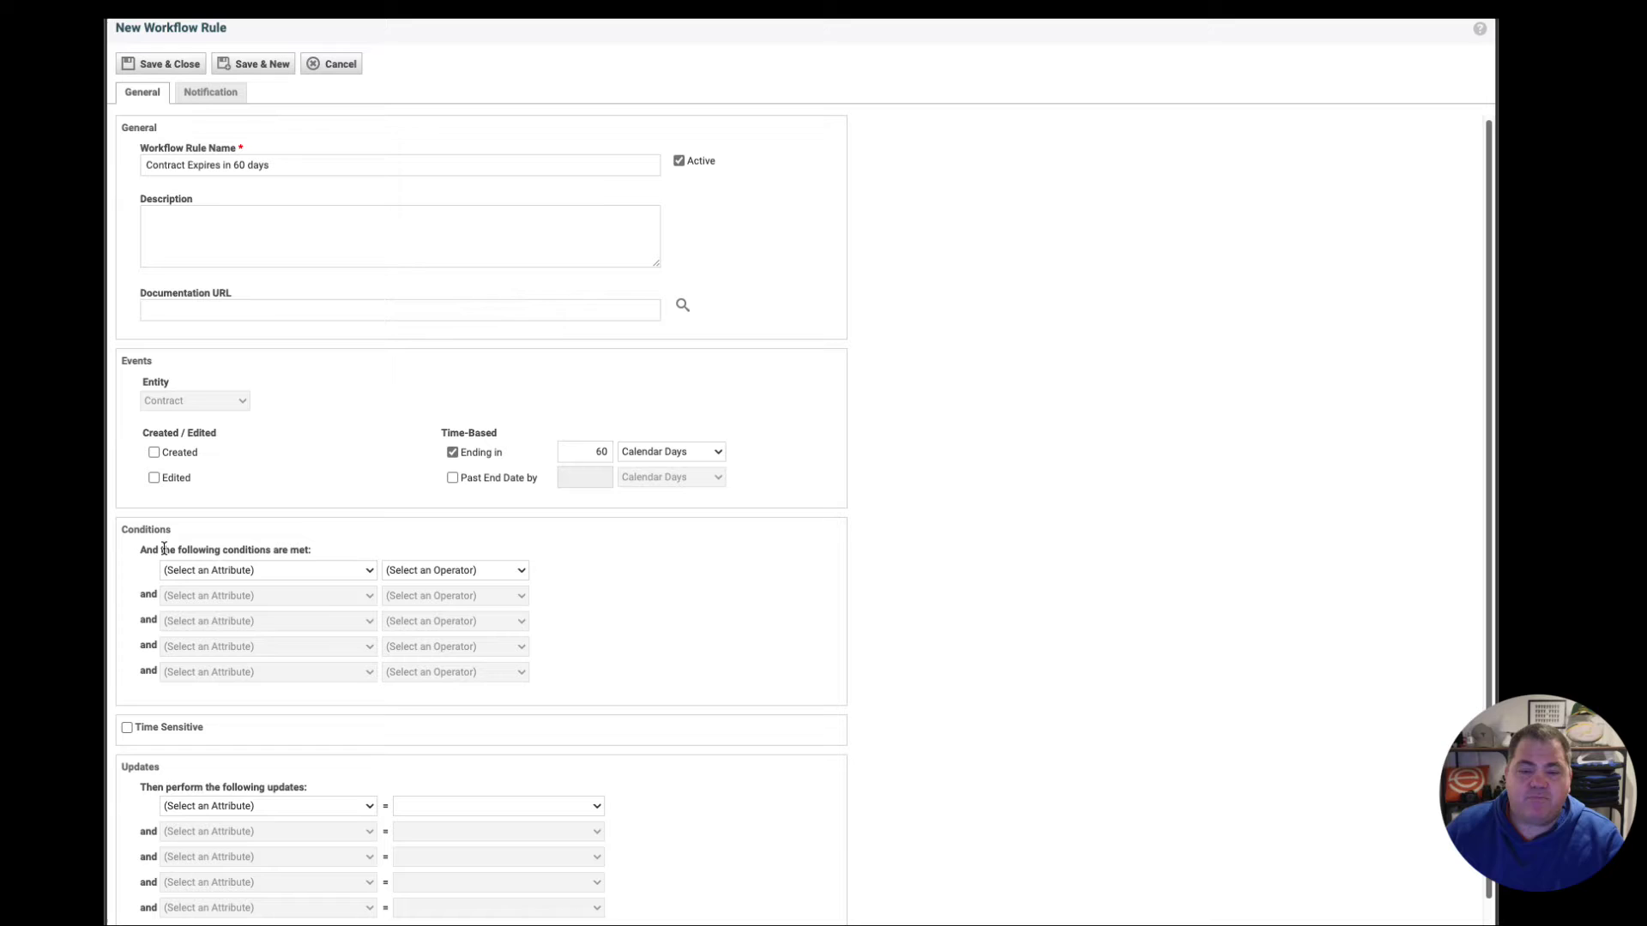
{"action": "left_click", "coordinate": [227, 571]}
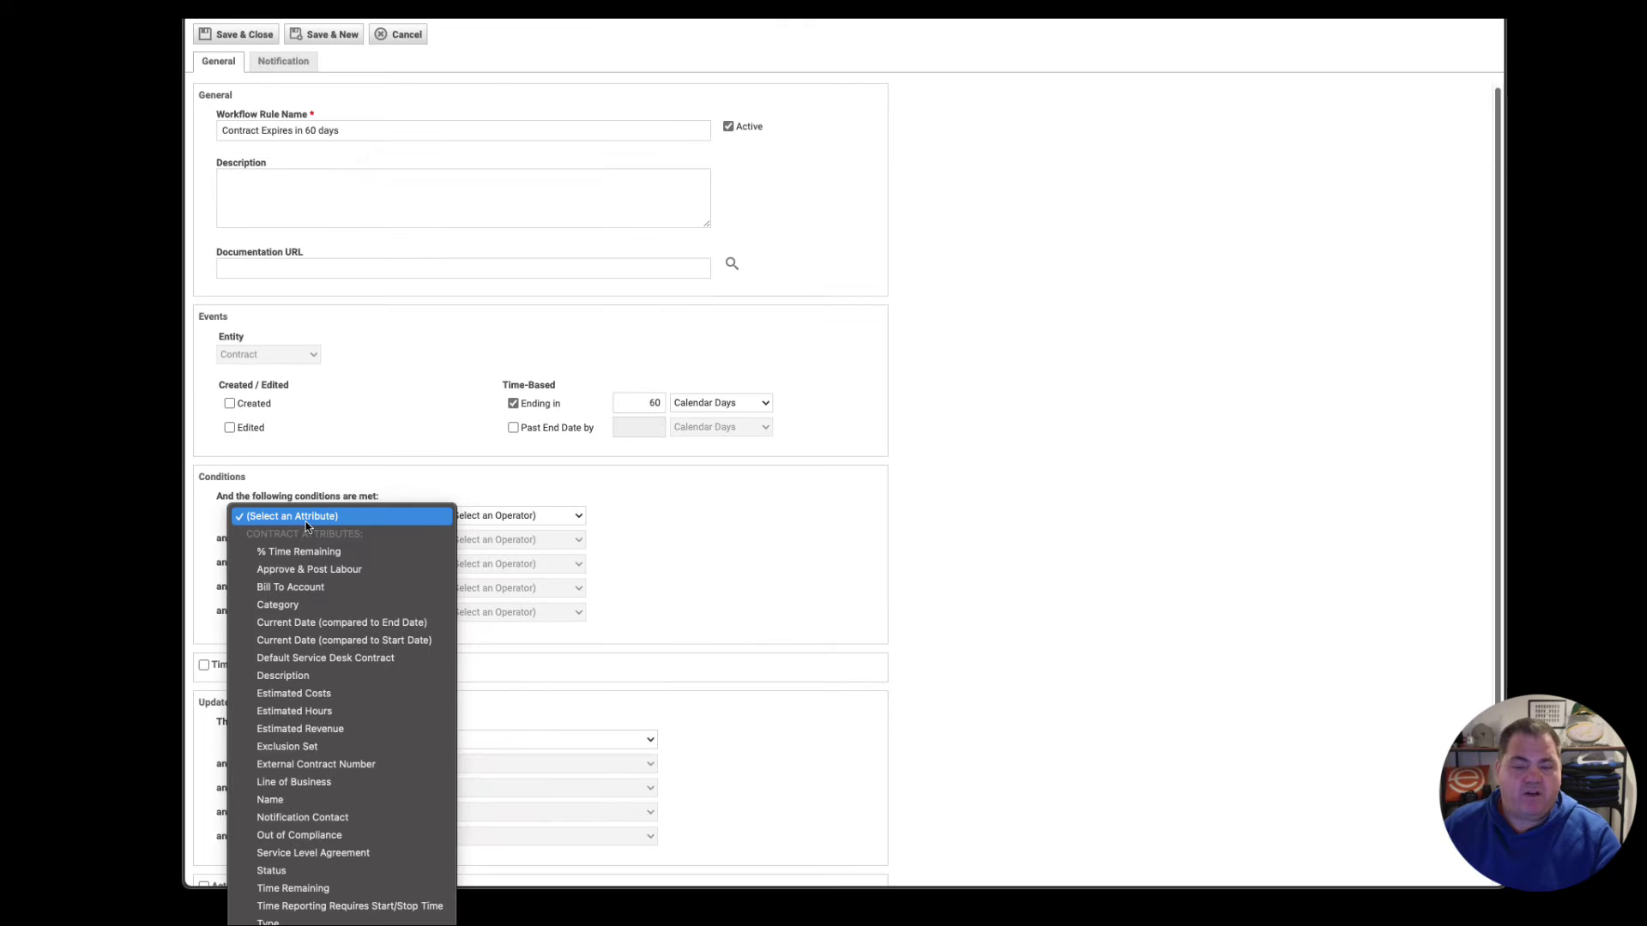
{"action": "key", "text": "t"}
{"action": "key", "text": "y"}
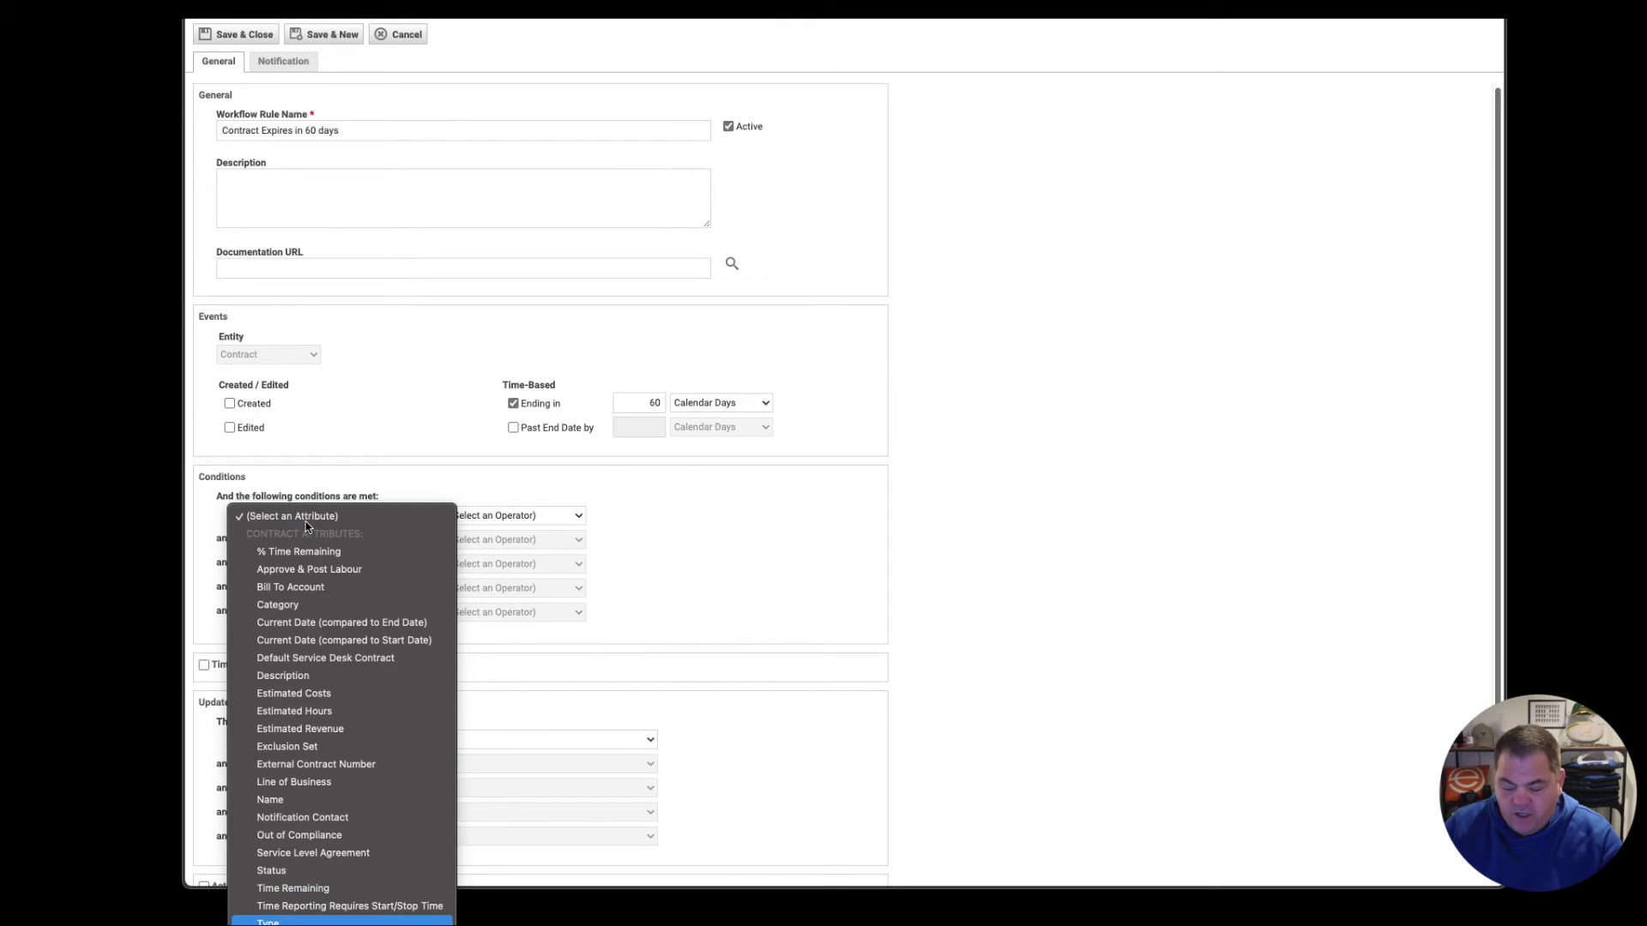
{"action": "key", "text": "Return"}
{"action": "left_click", "coordinate": [448, 570]}
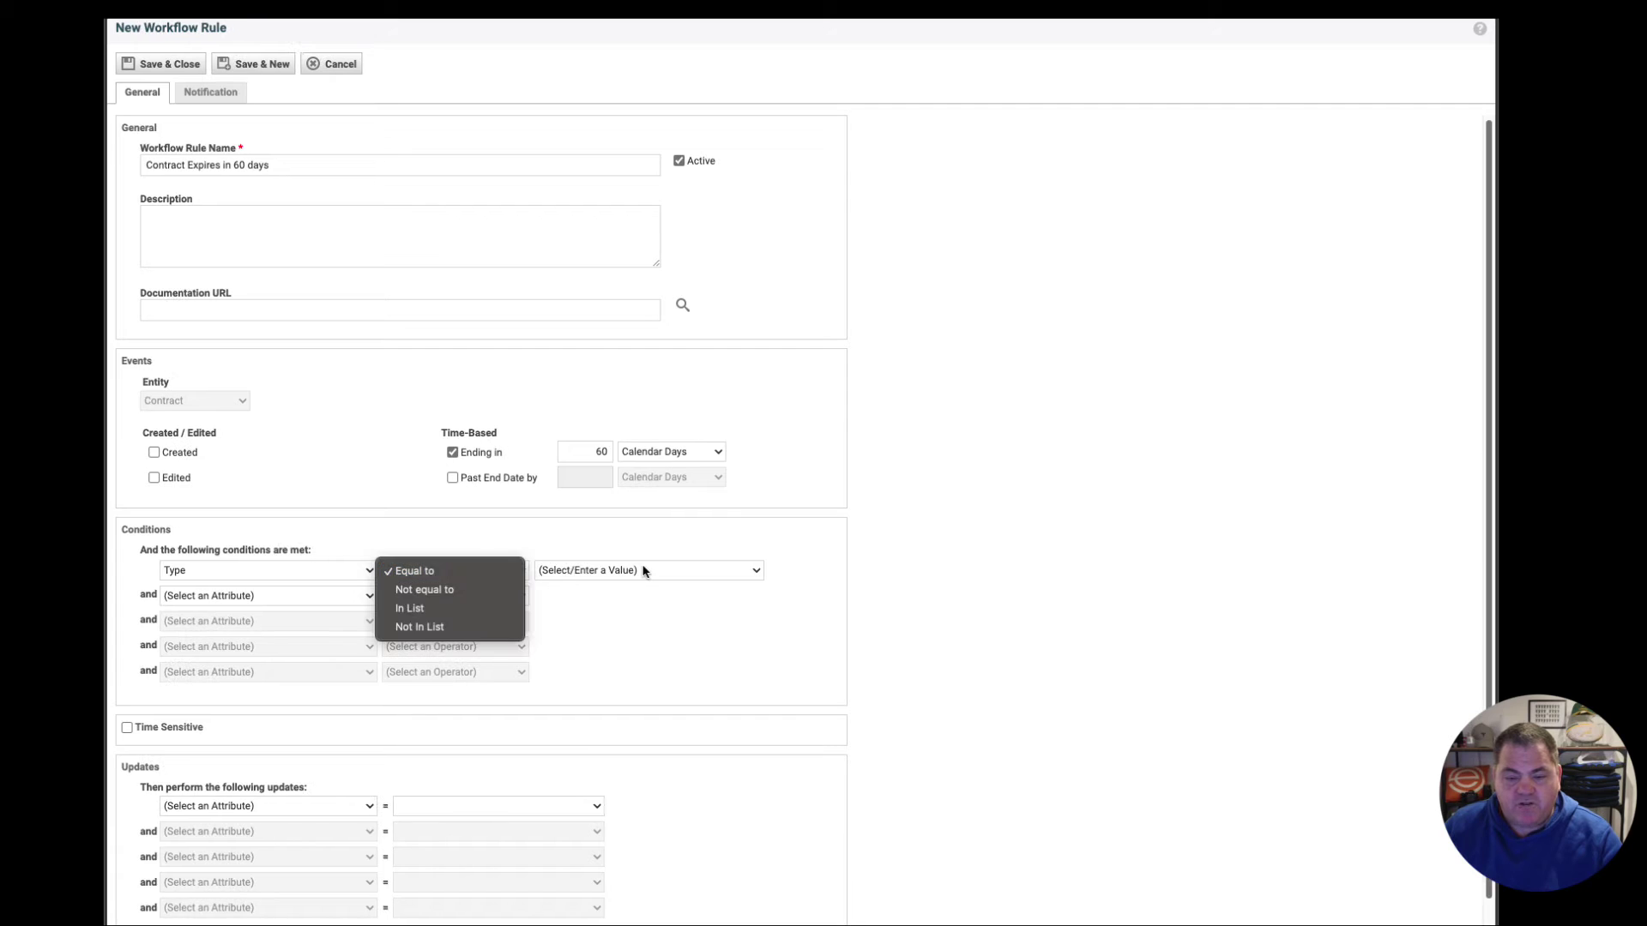
{"action": "left_click", "coordinate": [645, 572]}
{"action": "left_click", "coordinate": [645, 573]}
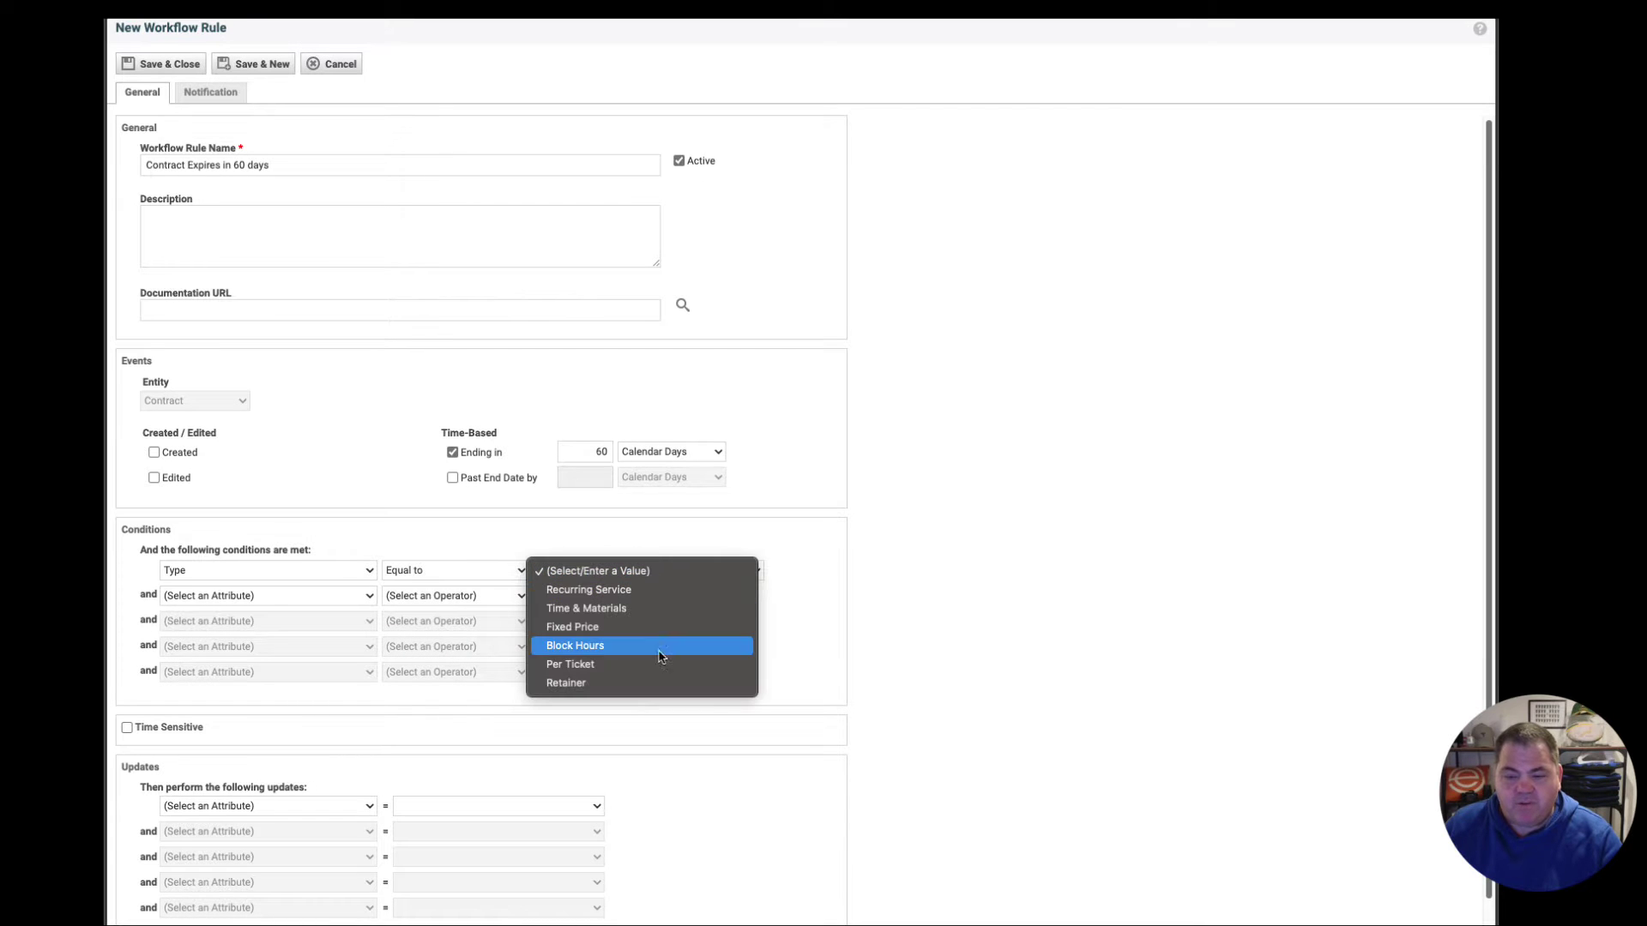
{"action": "left_click", "coordinate": [624, 610]}
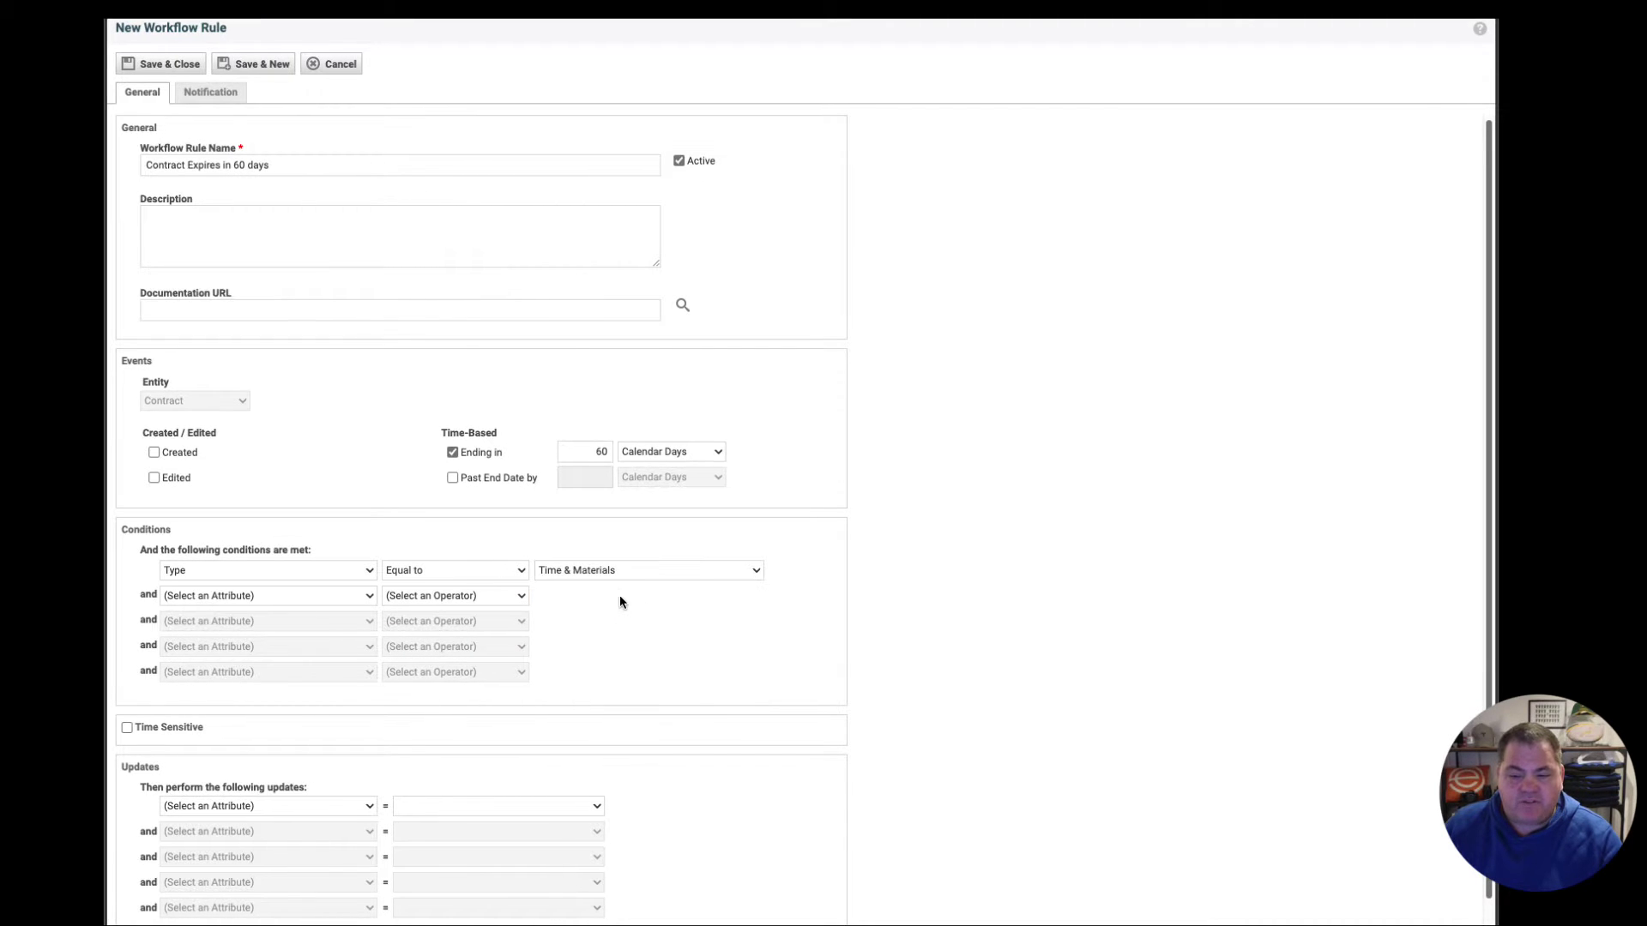
{"action": "left_click", "coordinate": [615, 575]}
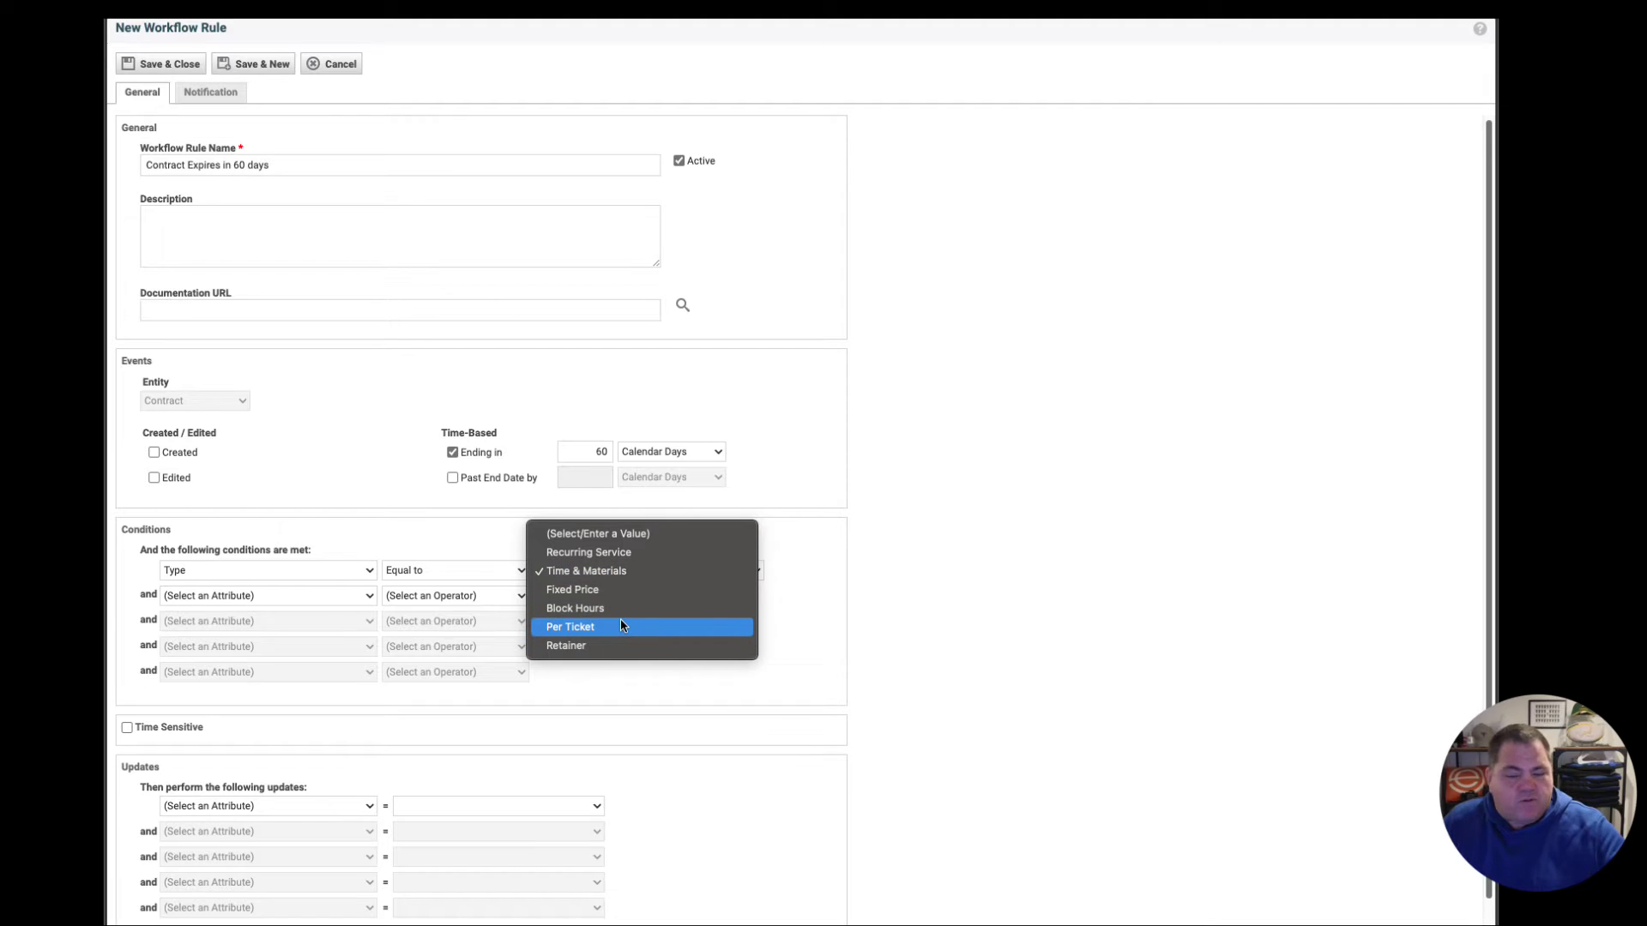
{"action": "left_click", "coordinate": [320, 570]}
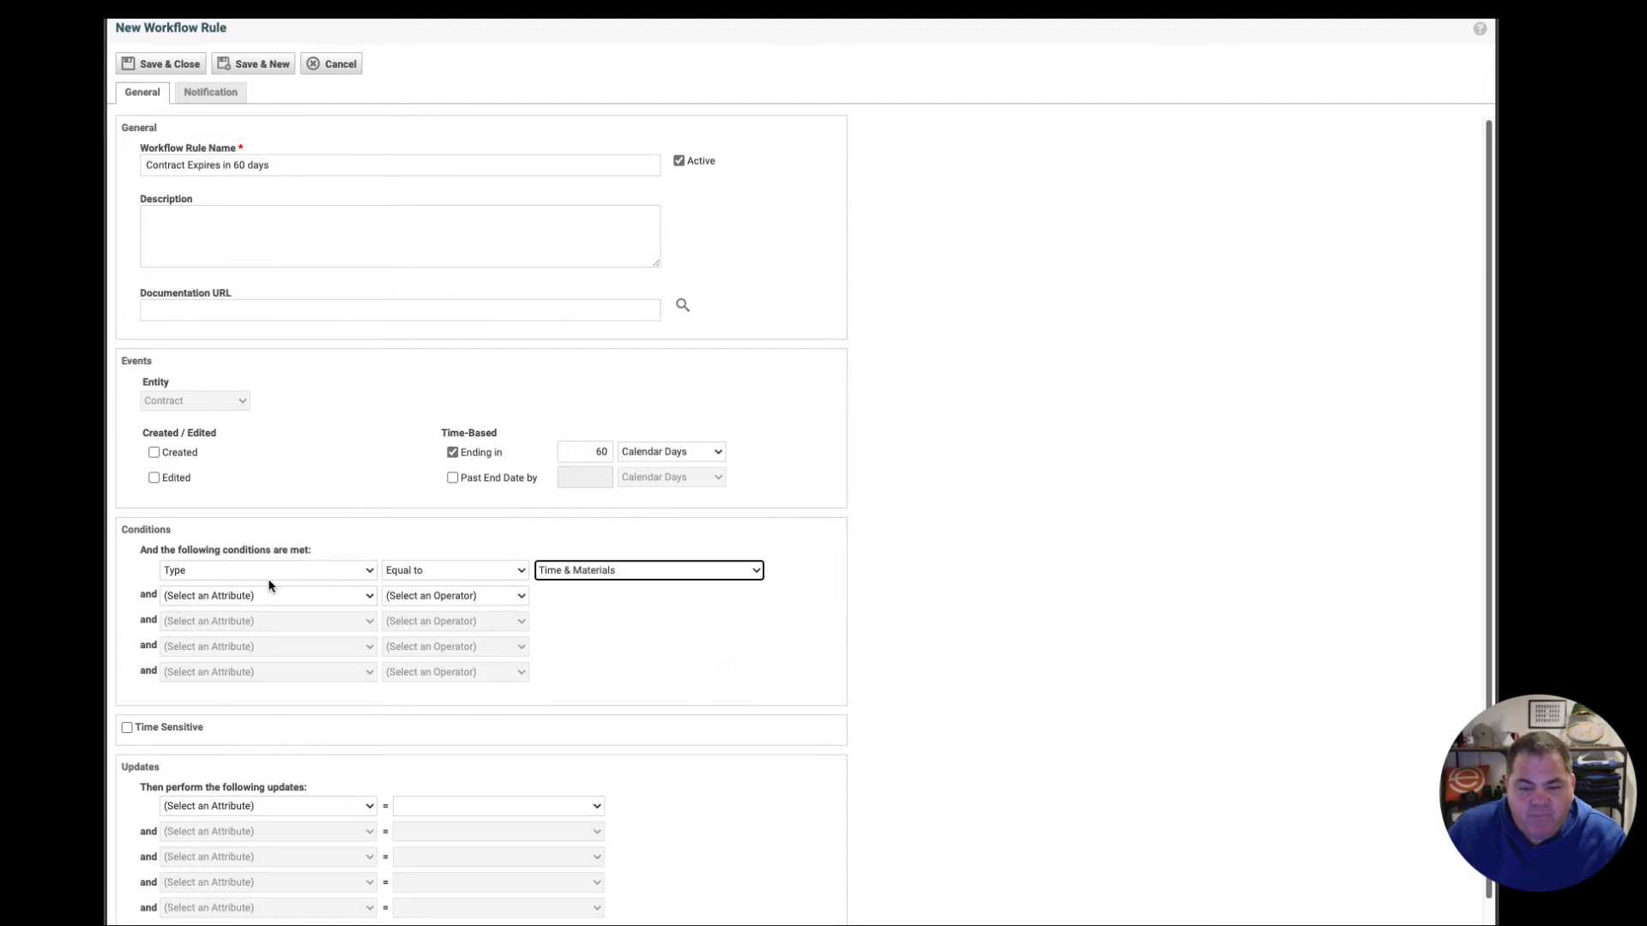
{"action": "left_click", "coordinate": [270, 575]}
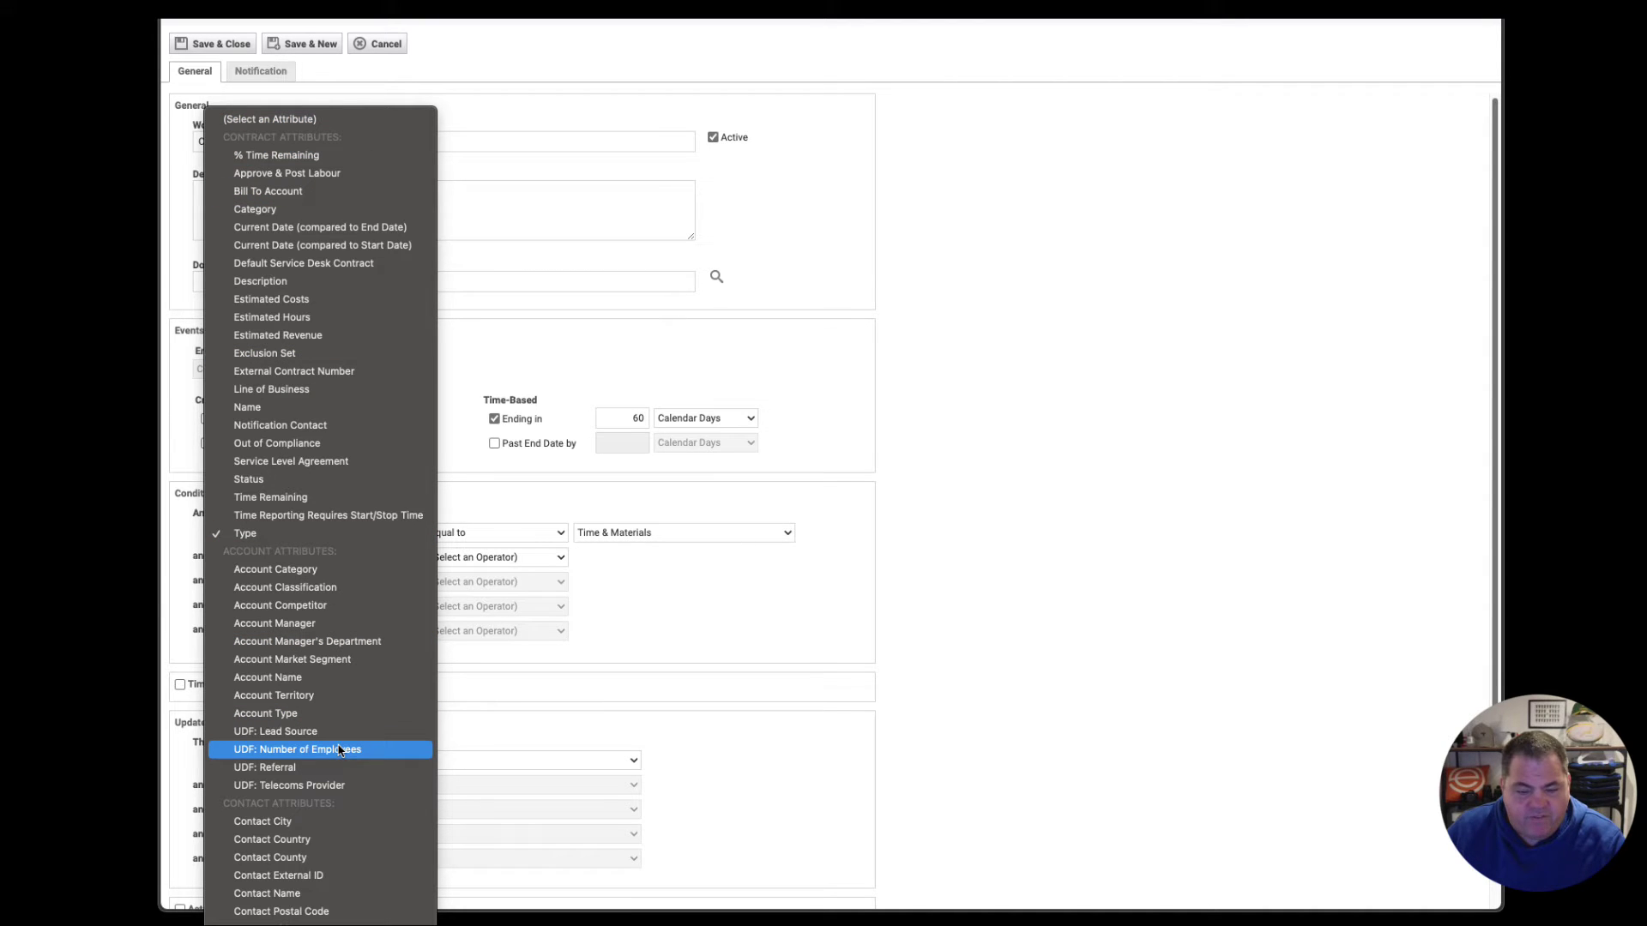
{"action": "left_click", "coordinate": [926, 615]}
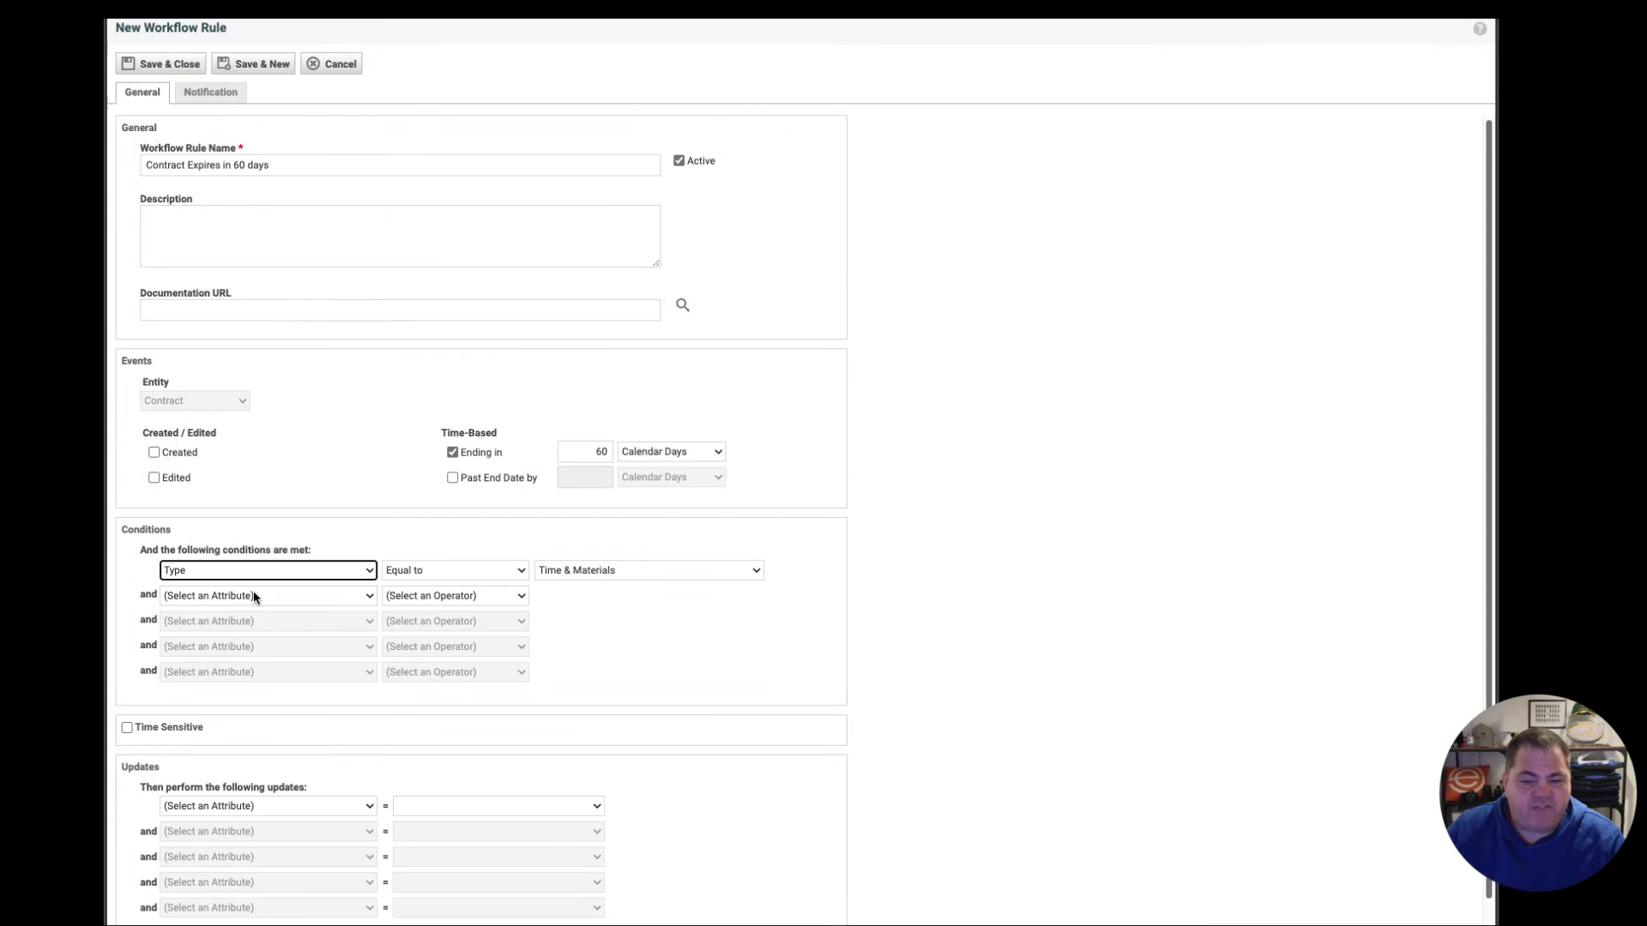
{"action": "left_click", "coordinate": [267, 571]}
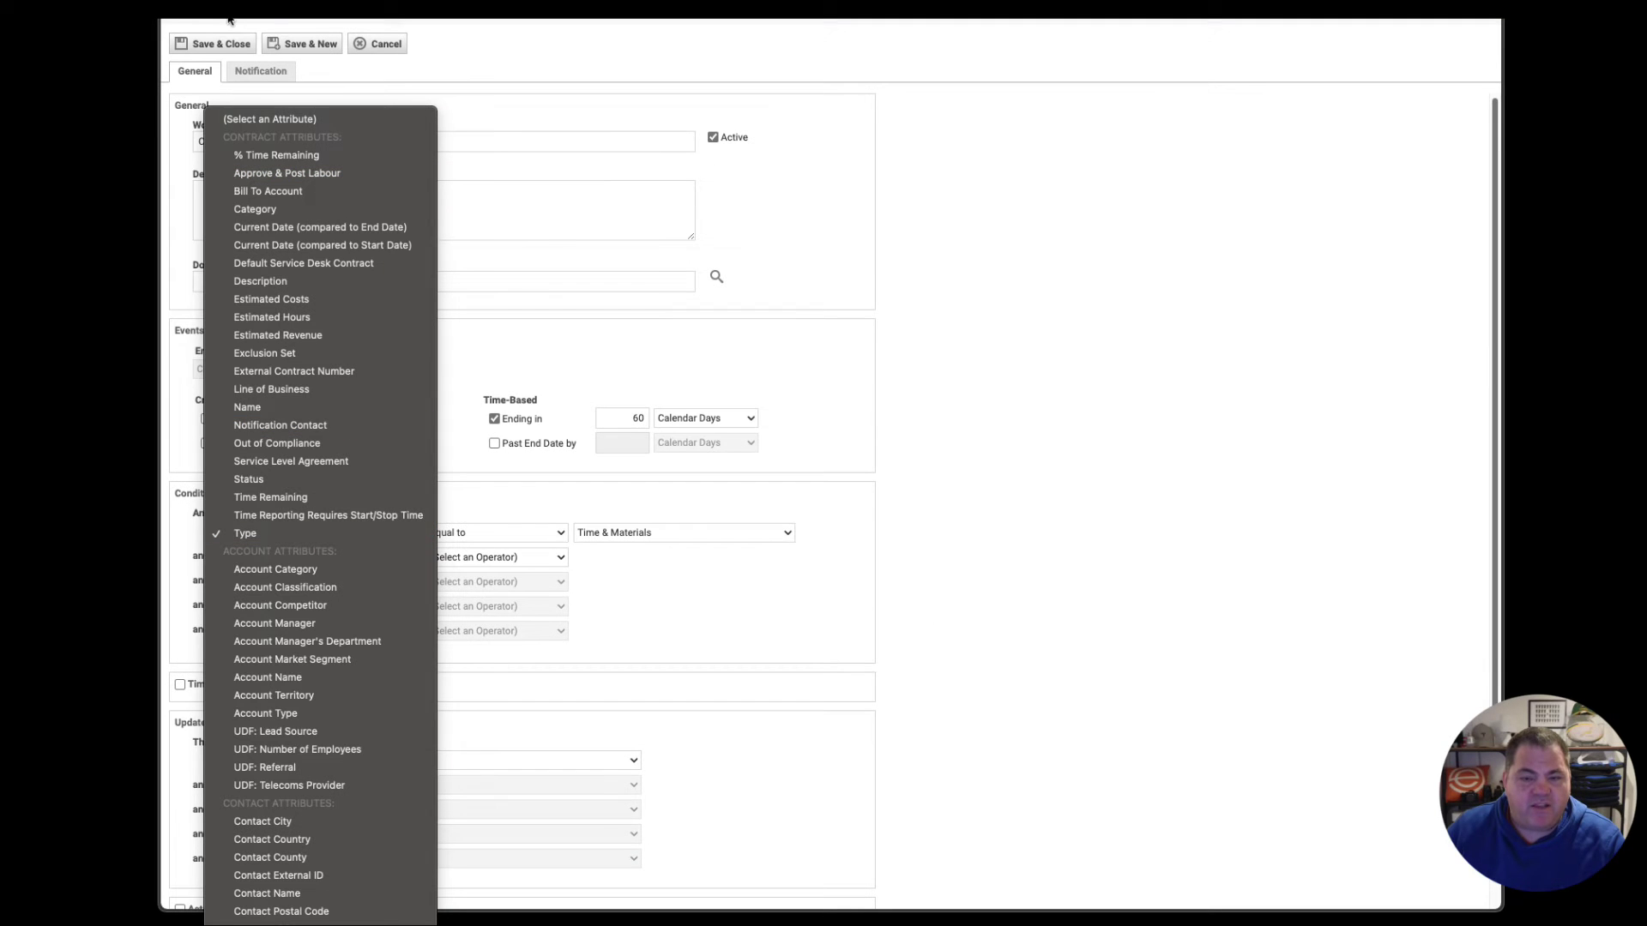
{"action": "left_click", "coordinate": [283, 122]}
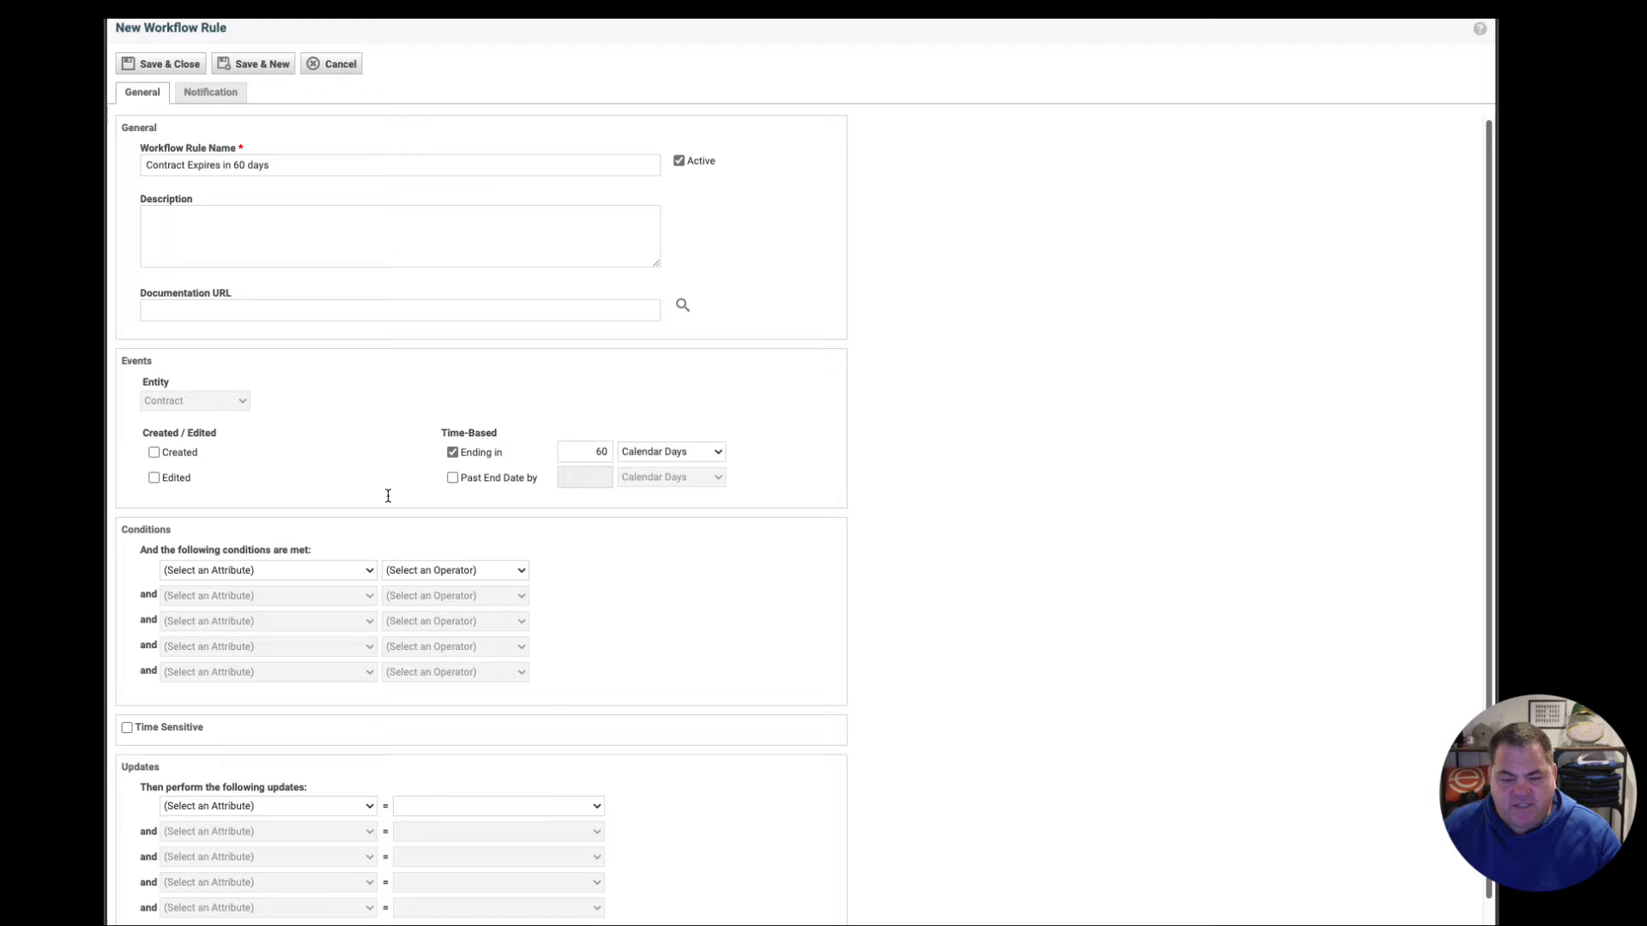
Set the Create Ticket(s) action's ticket category to Sales.
{"action": "scroll", "coordinate": [368, 724], "scroll_direction": "down", "scroll_amount": 2}
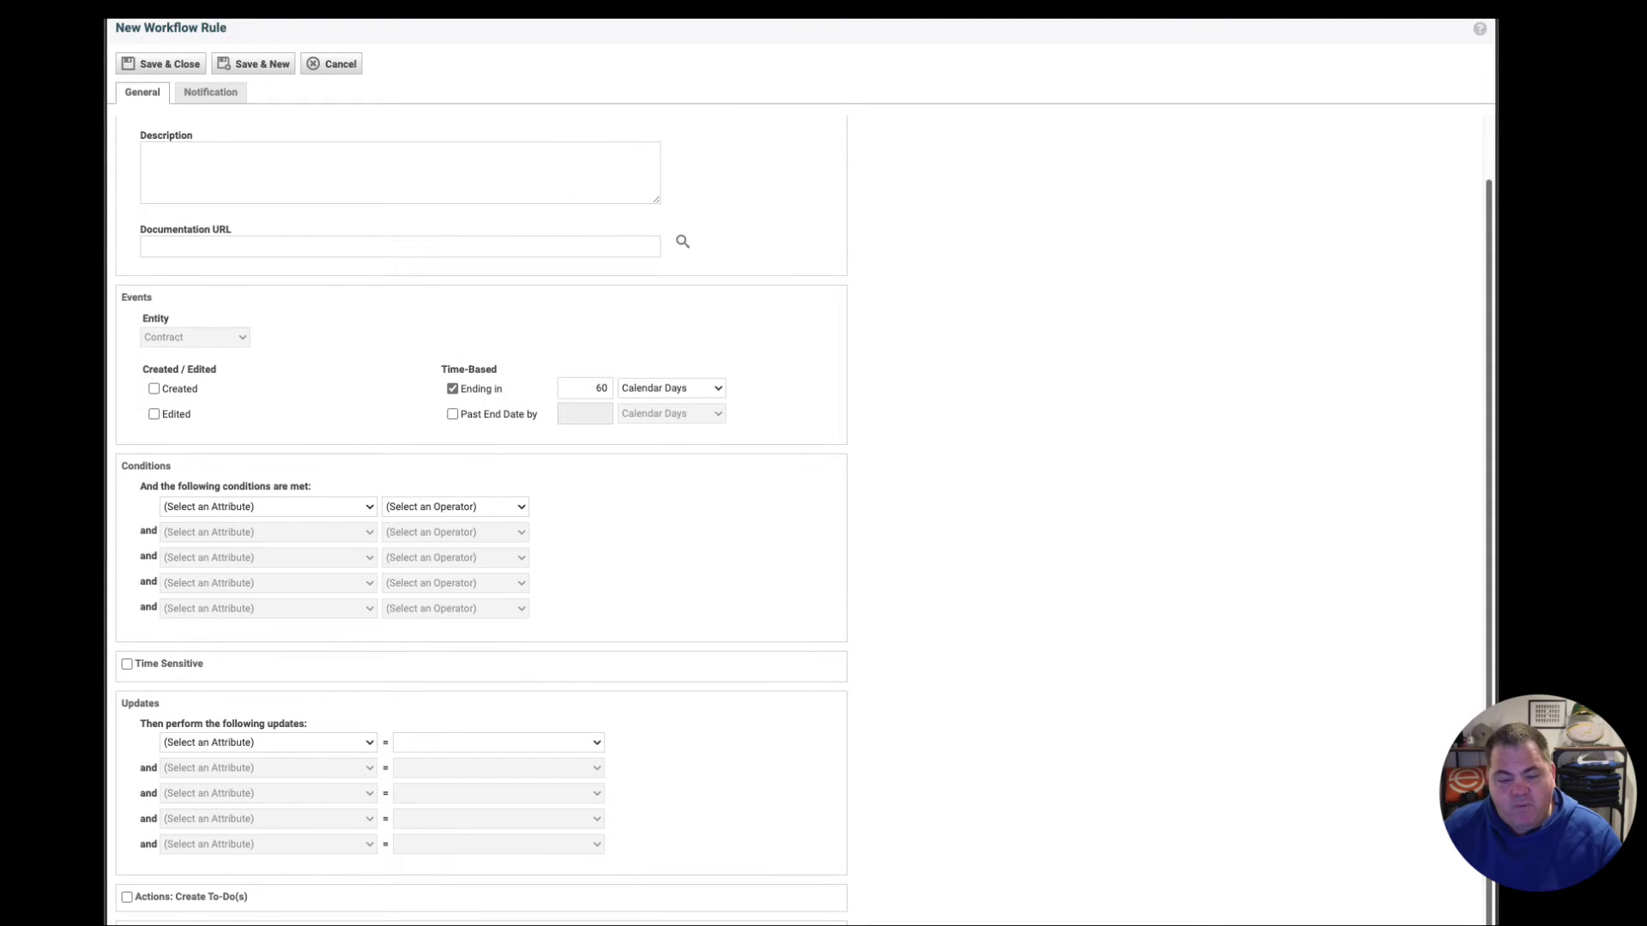
{"action": "mouse_move", "coordinate": [257, 922]}
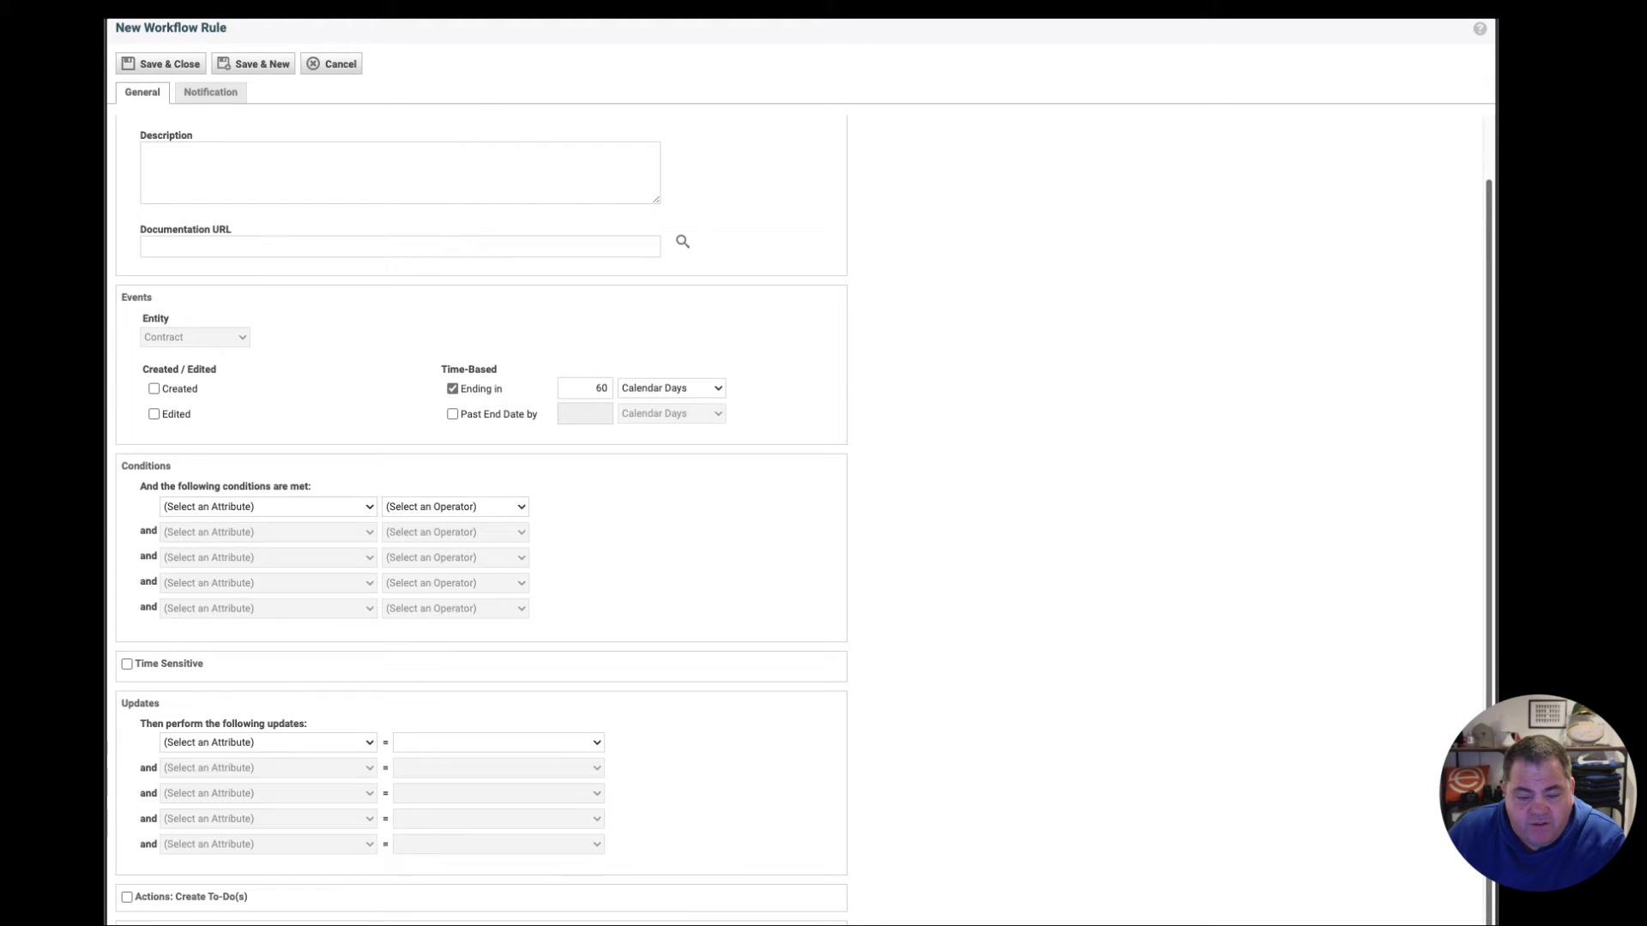
{"action": "scroll", "coordinate": [480, 515], "scroll_direction": "down", "scroll_amount": 1}
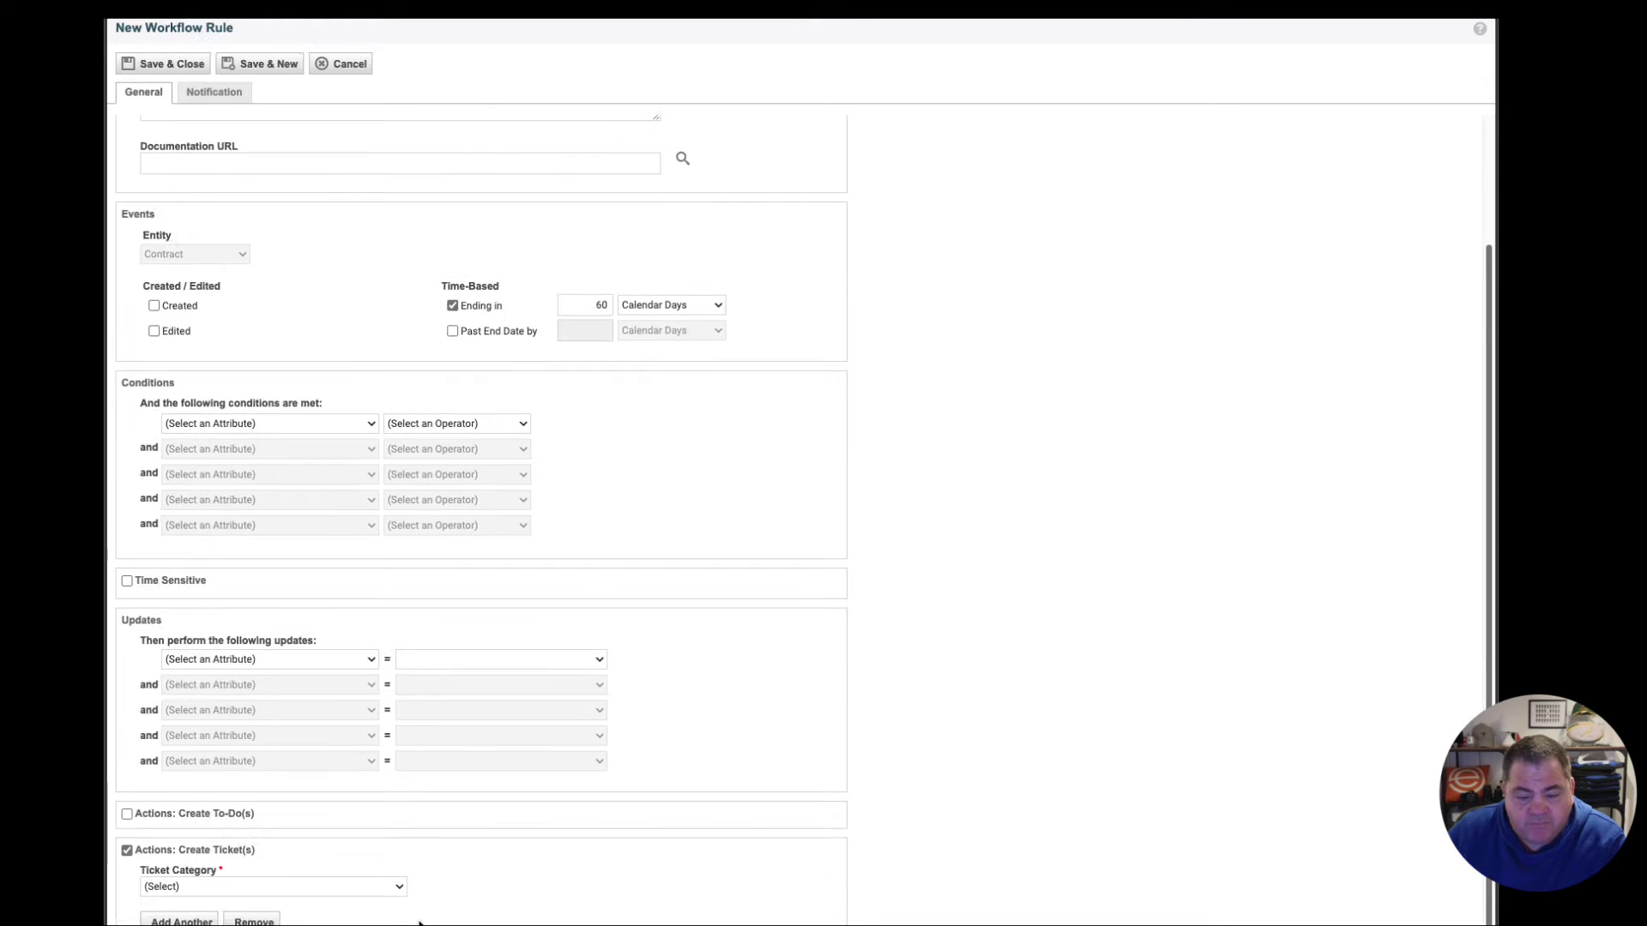
{"action": "left_click", "coordinate": [178, 888]}
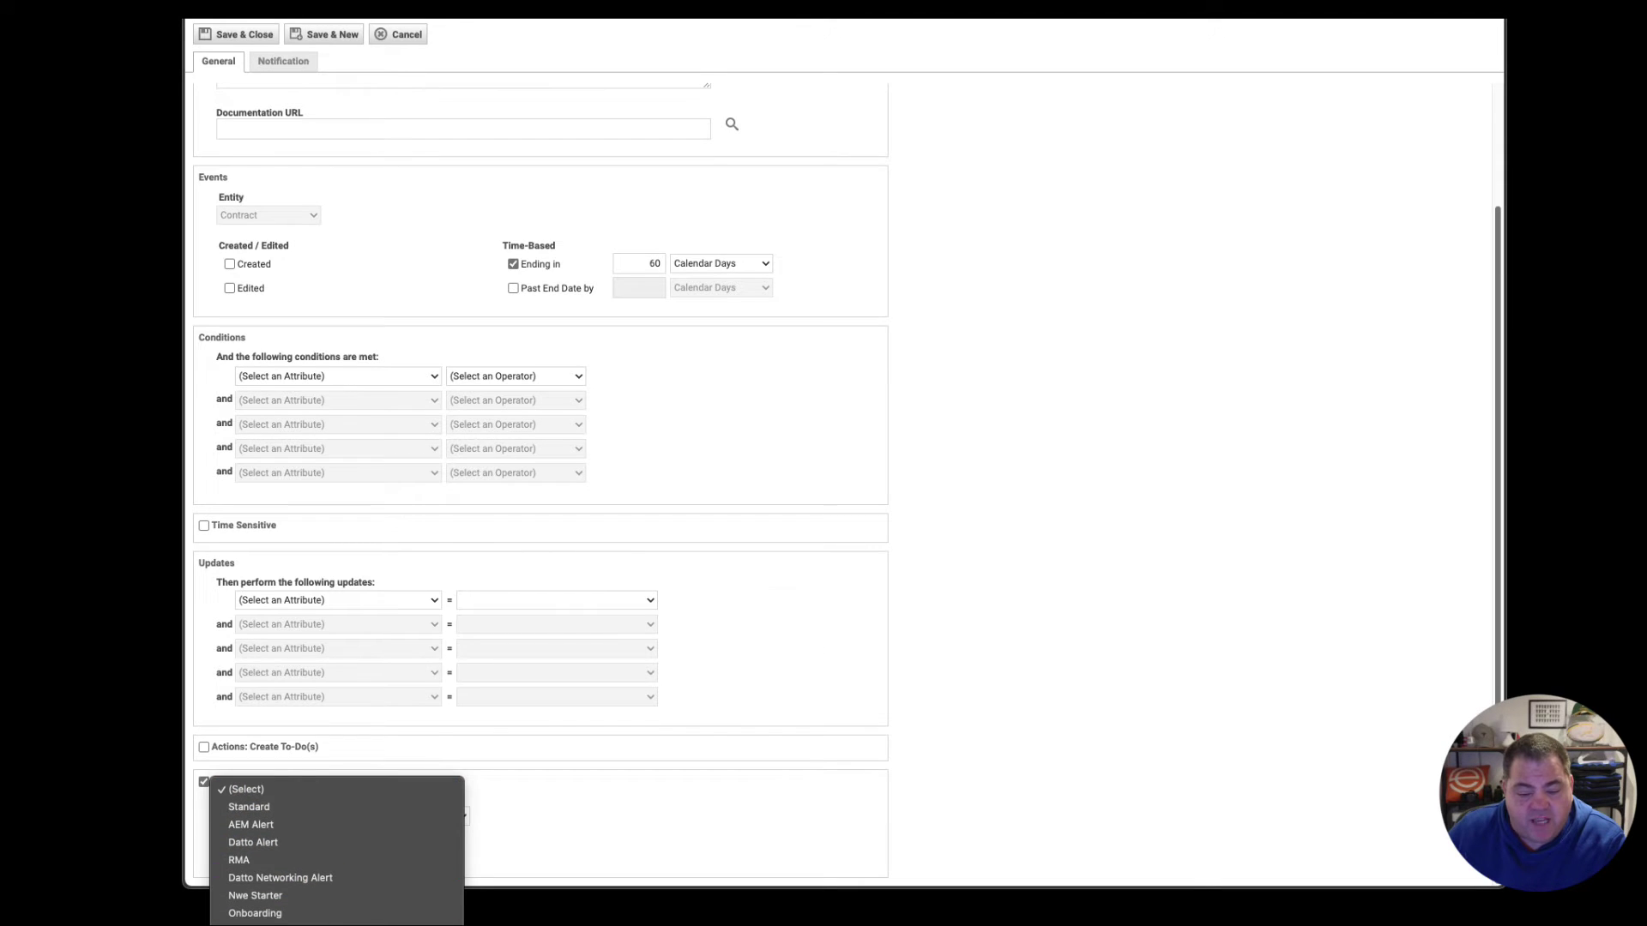
{"action": "left_click", "coordinate": [414, 824]}
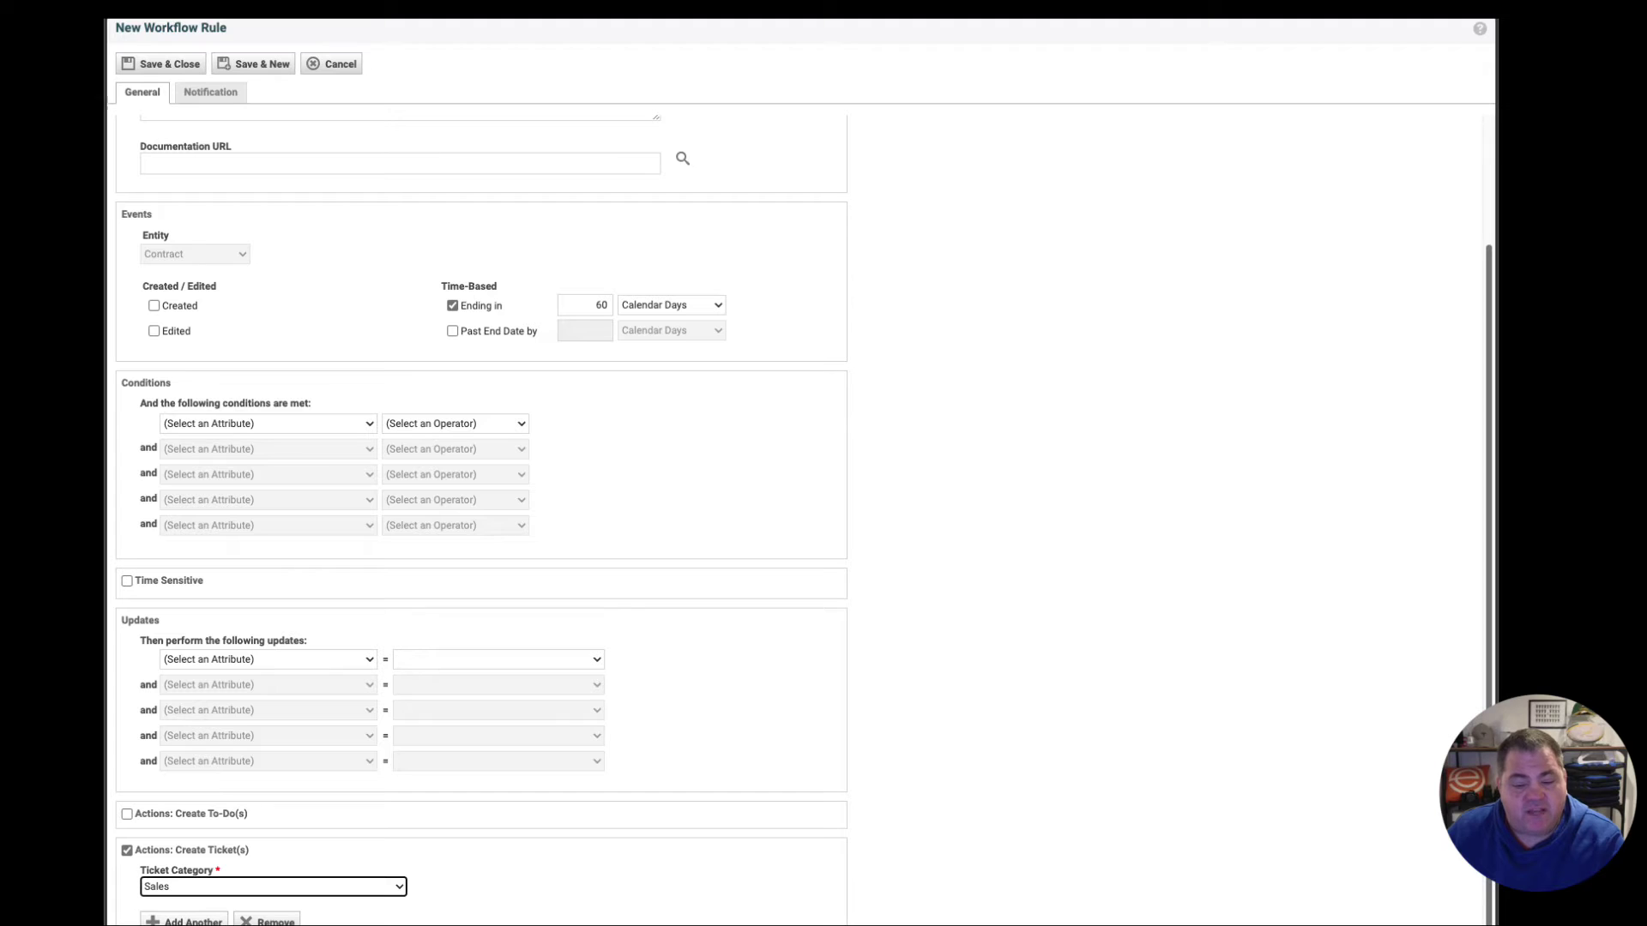
Add a second ticket, leave its category unset, then remove that empty ticket.
{"action": "left_click", "coordinate": [206, 907]}
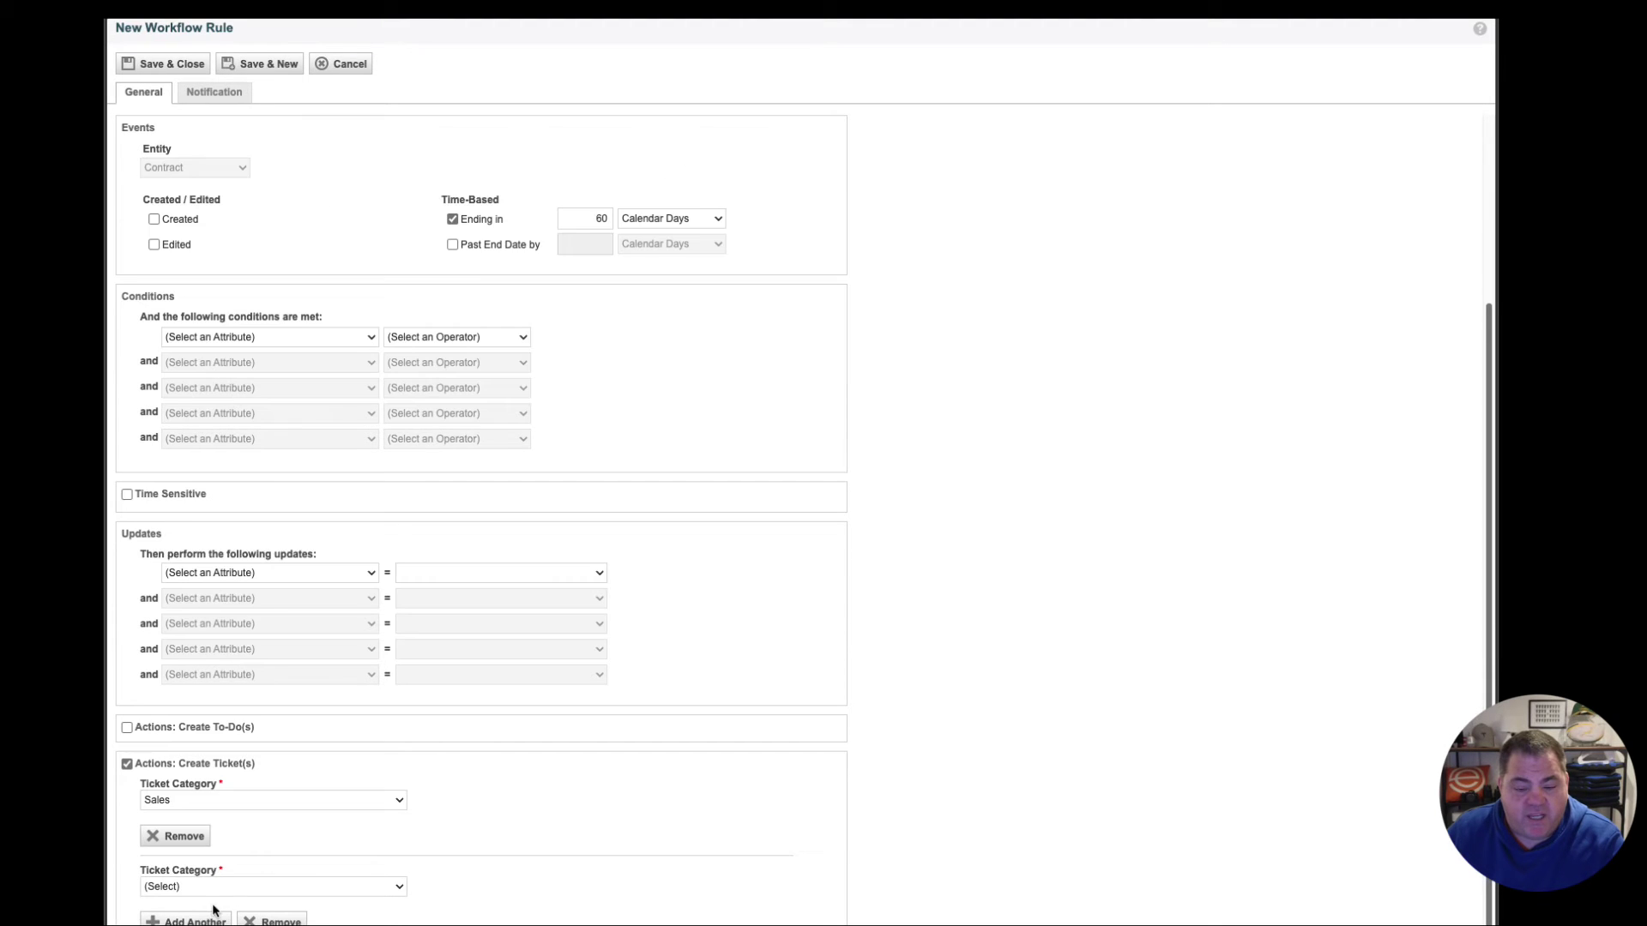
{"action": "left_click", "coordinate": [220, 883]}
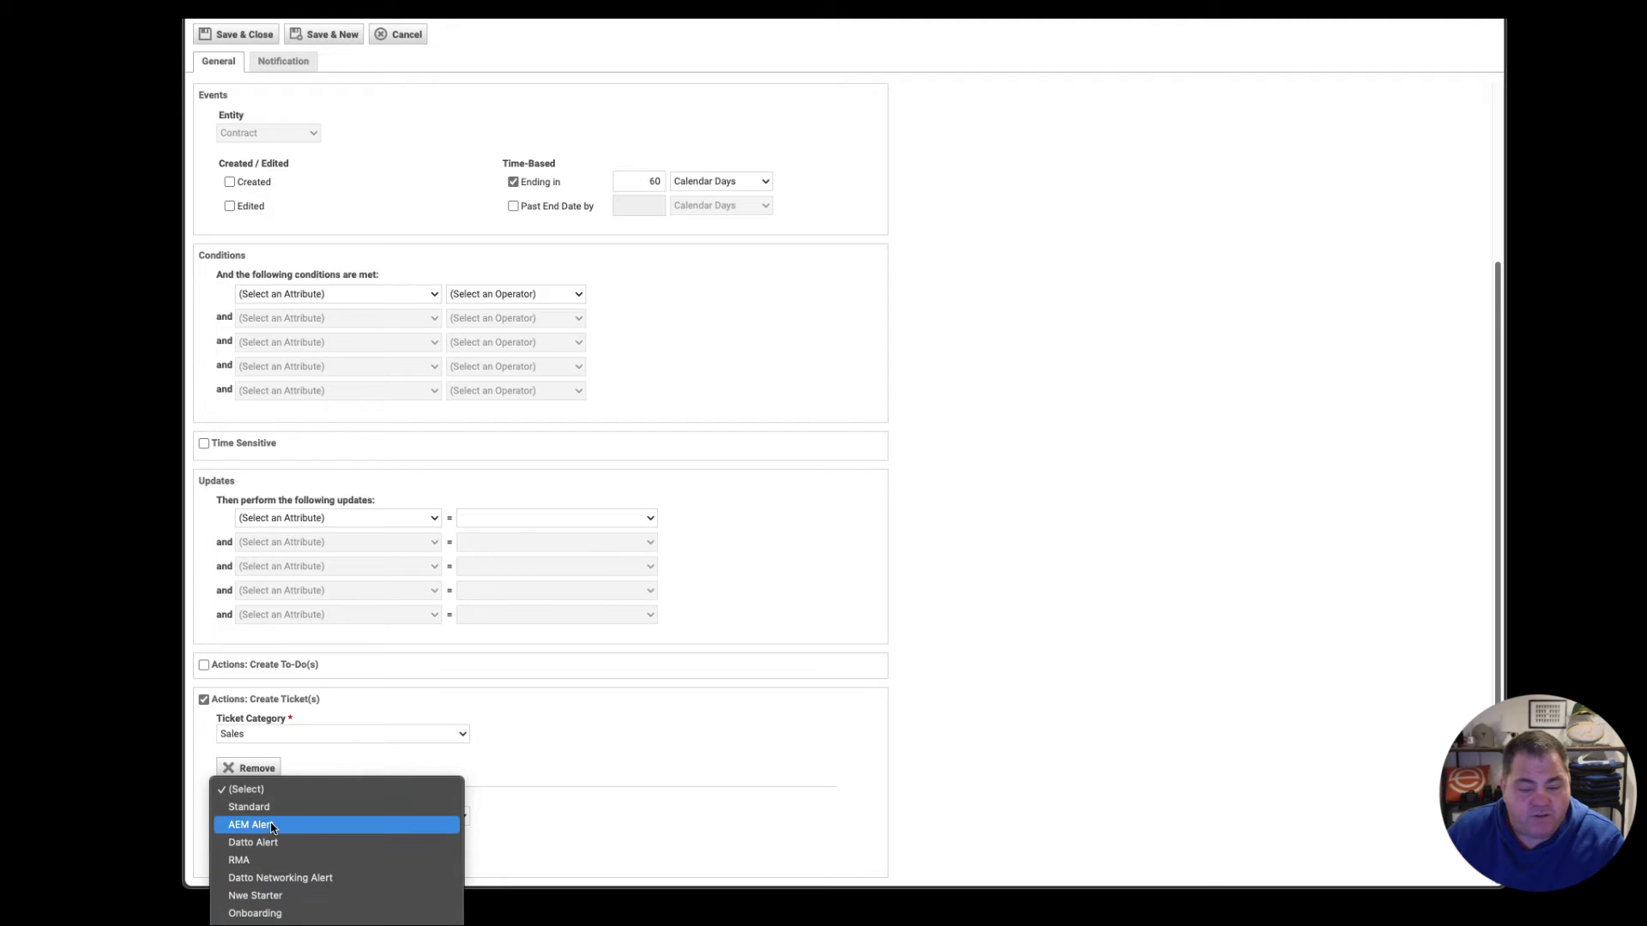
{"action": "left_click", "coordinate": [614, 773]}
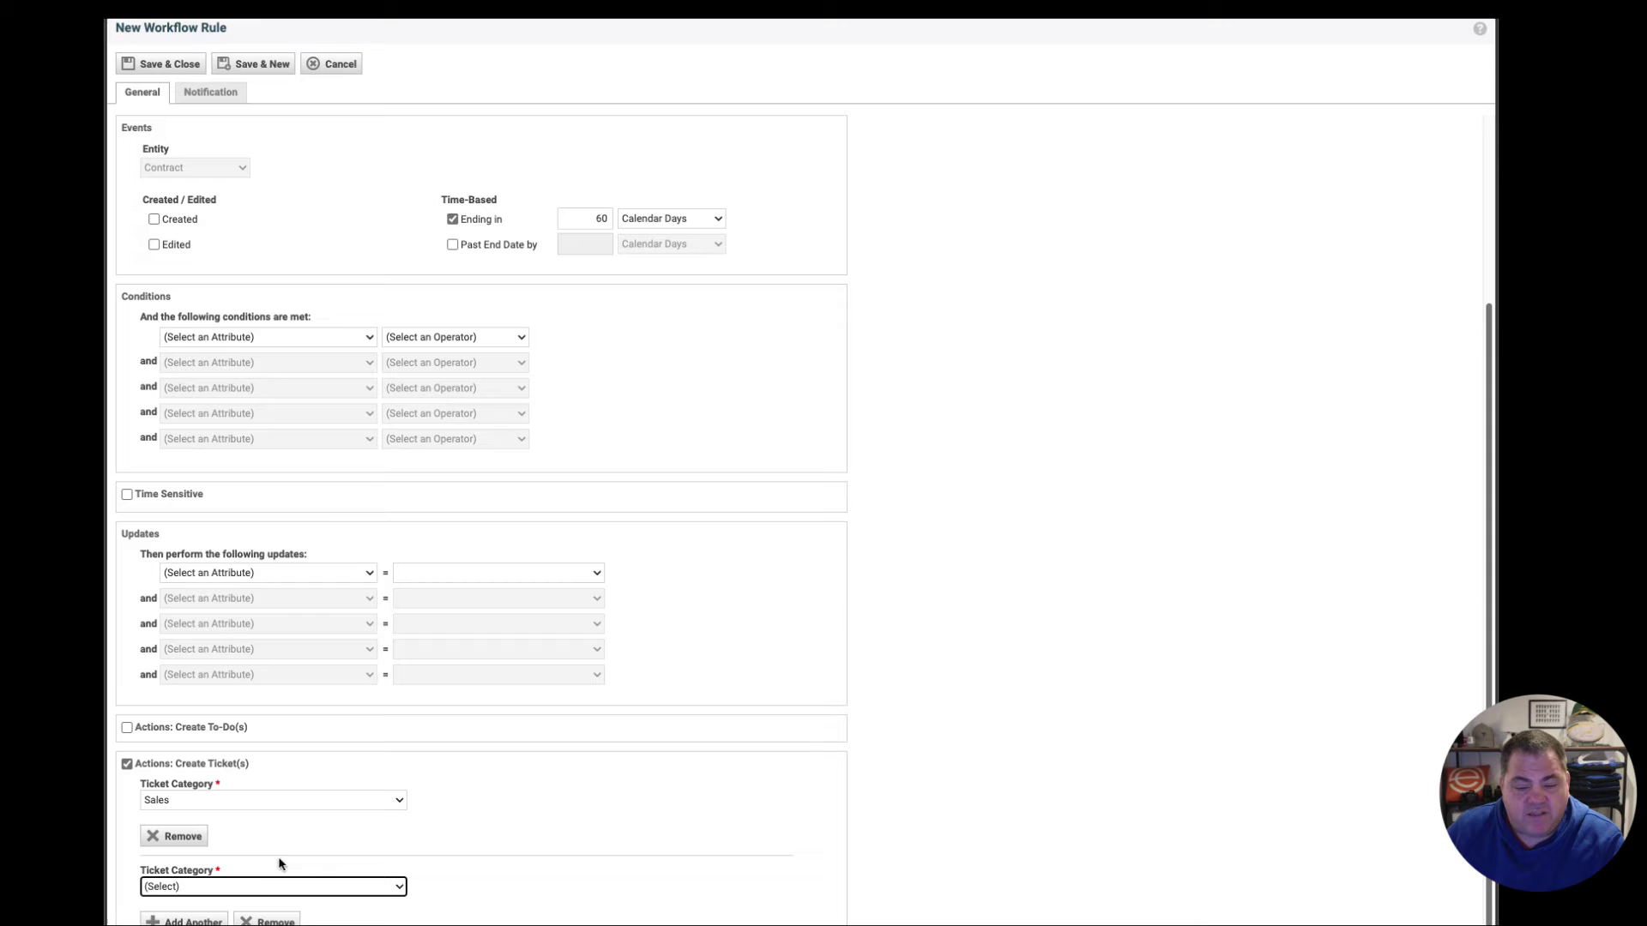
{"action": "left_click", "coordinate": [268, 921]}
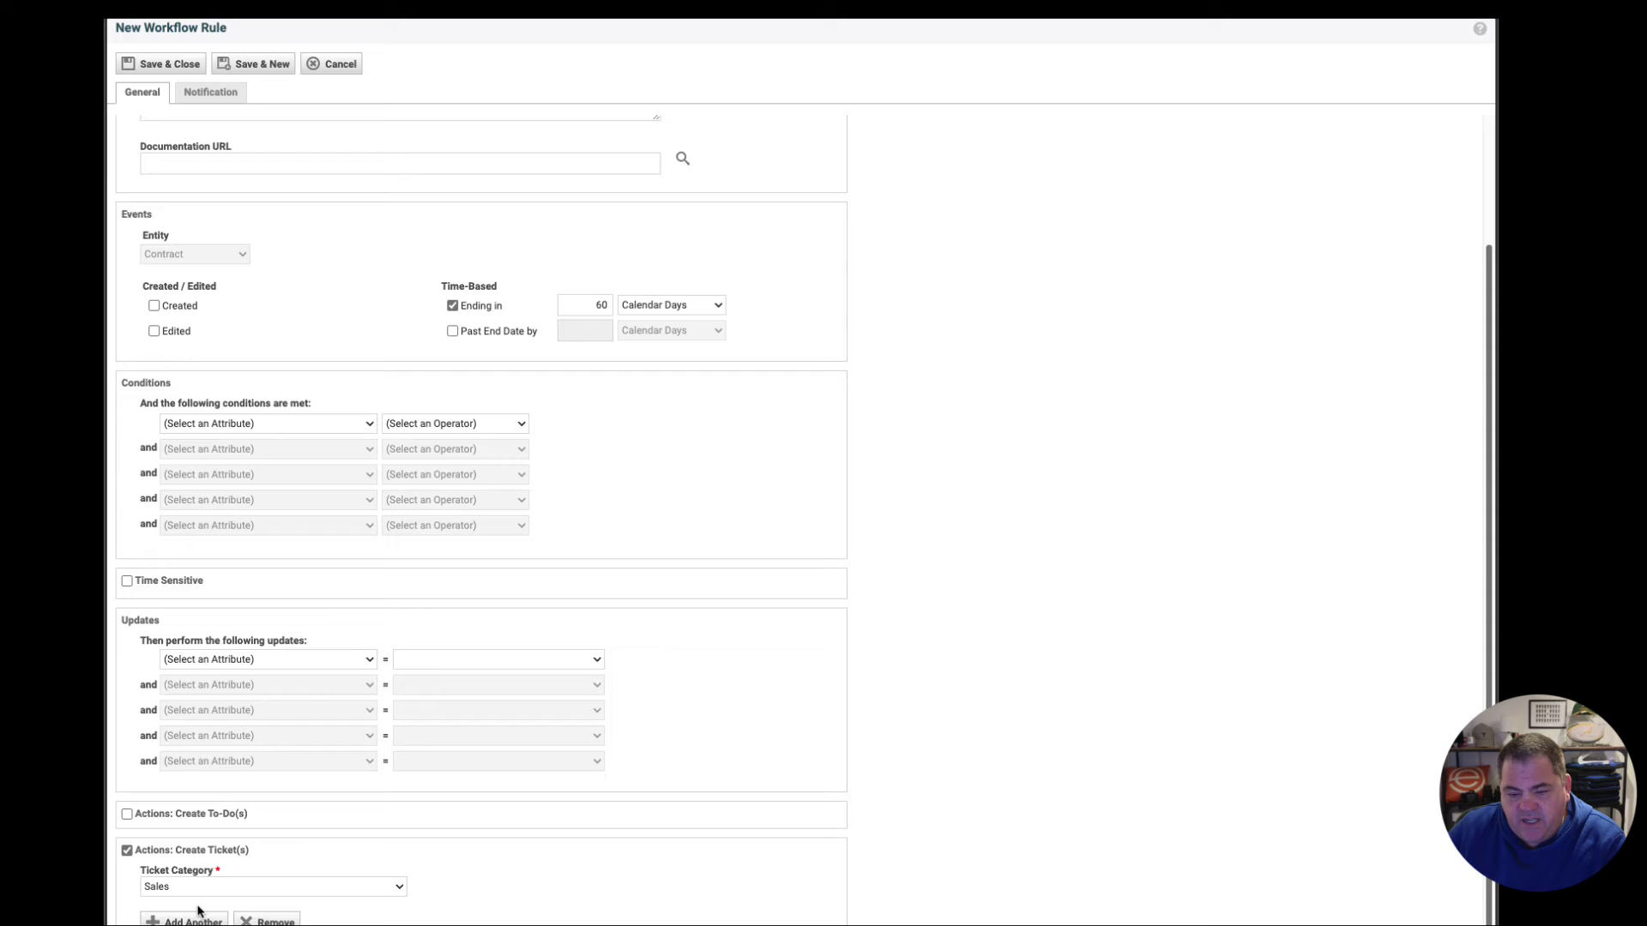
Save the rule, then search contracts to list active ones with end dates like 12/31/2023.
{"action": "left_click", "coordinate": [163, 69]}
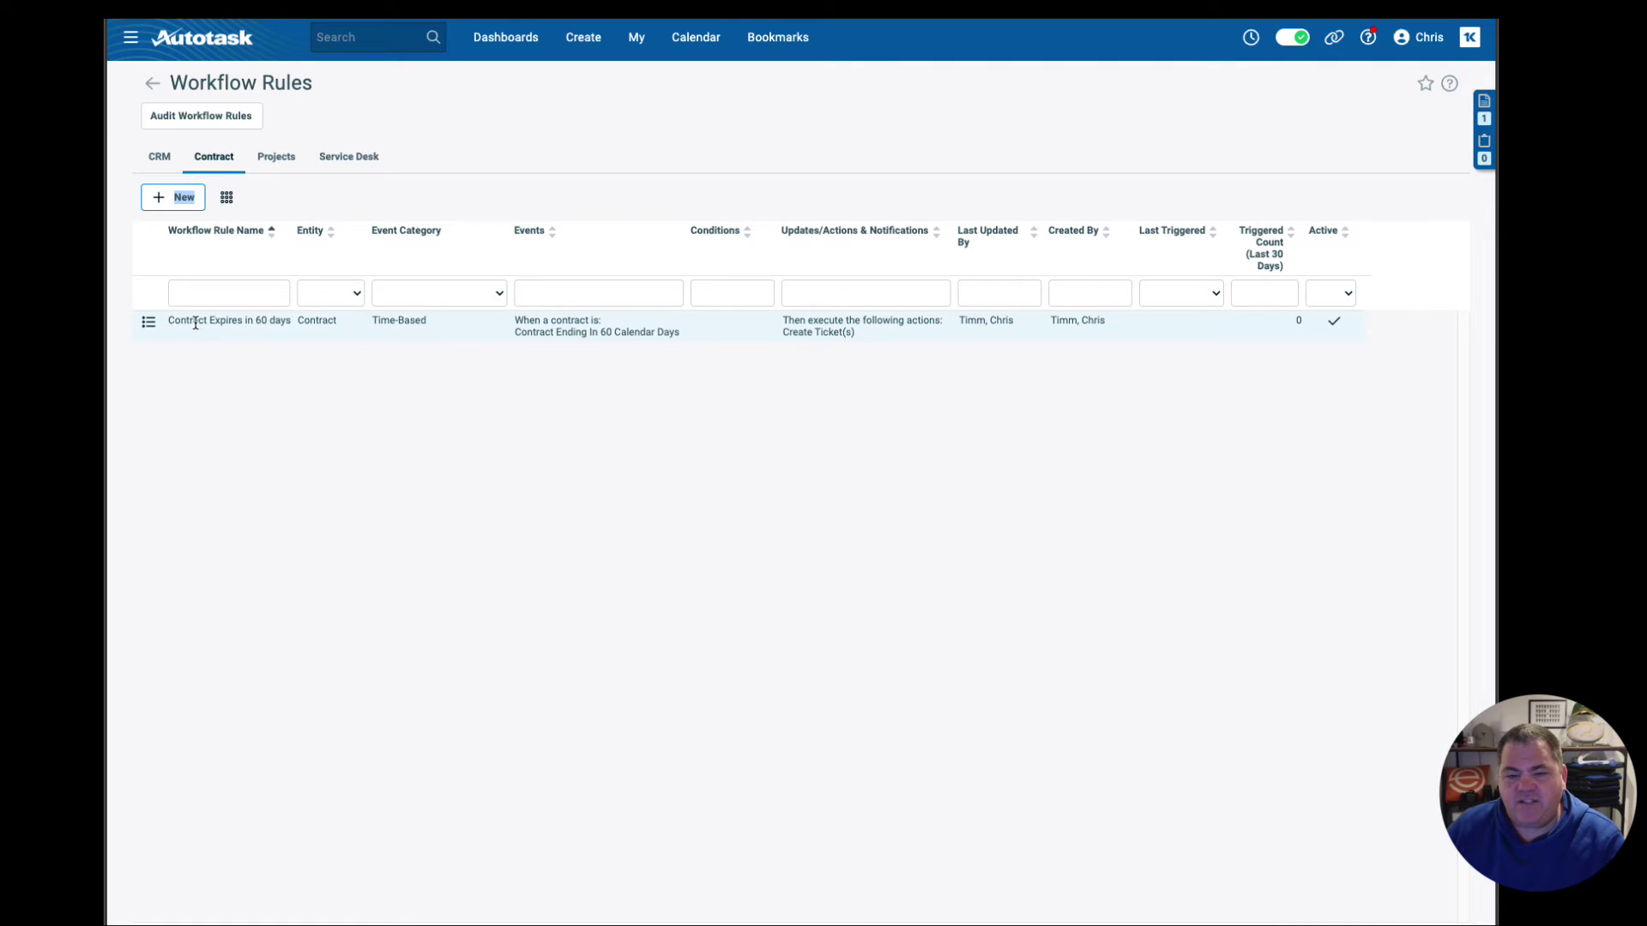
{"action": "left_click", "coordinate": [130, 37]}
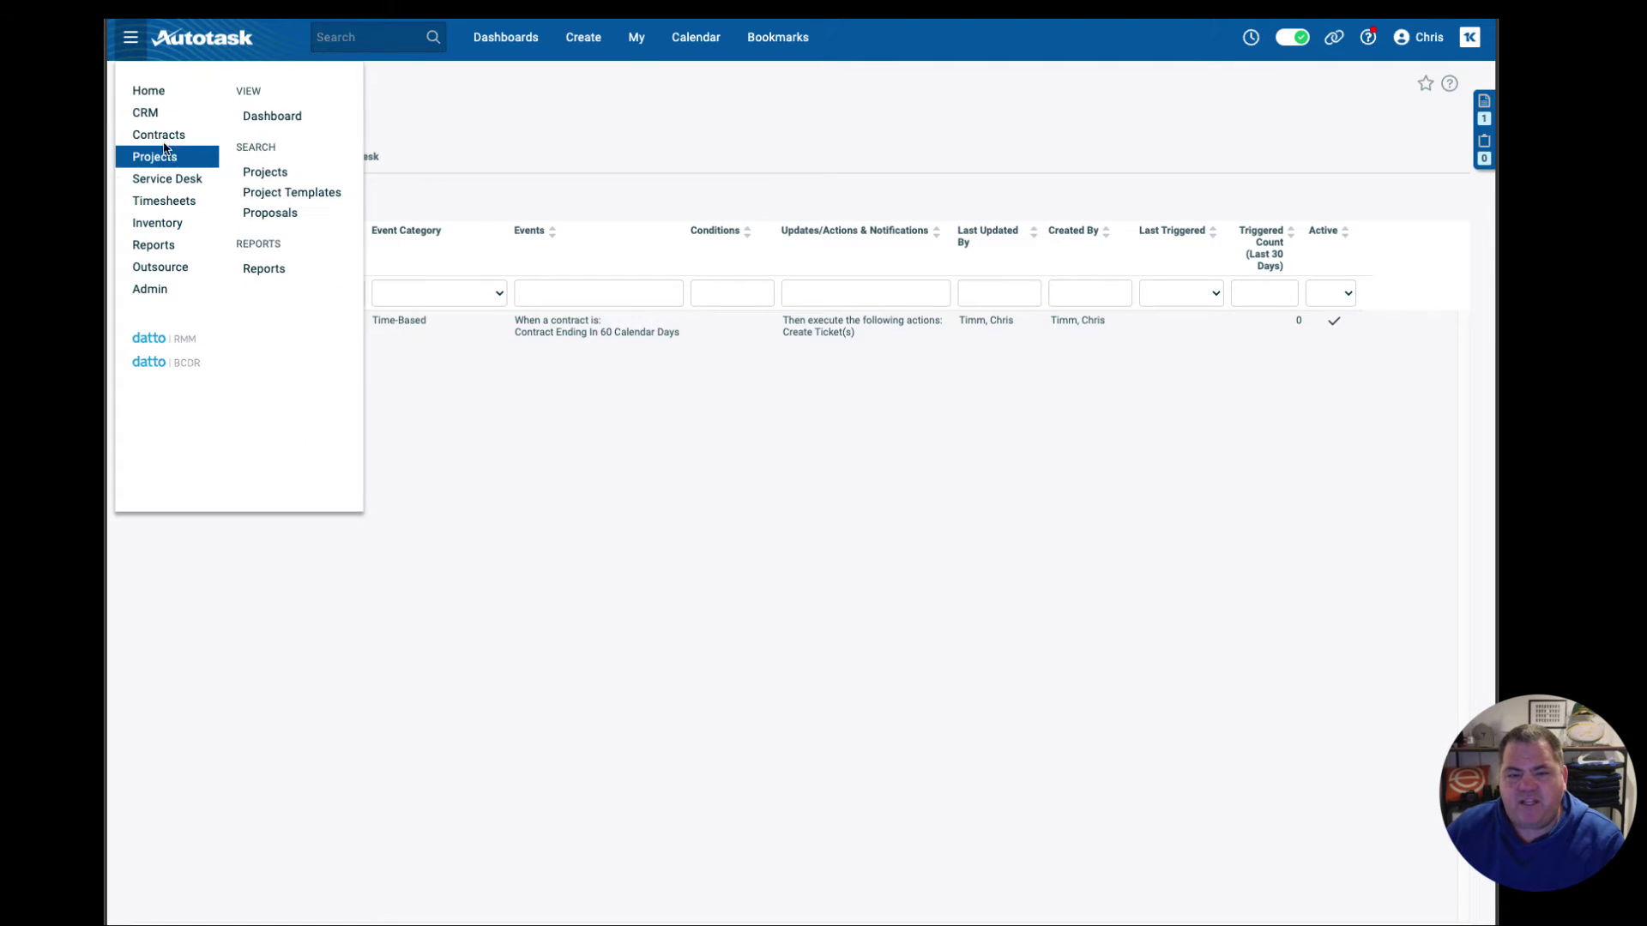
{"action": "mouse_move", "coordinate": [159, 134]}
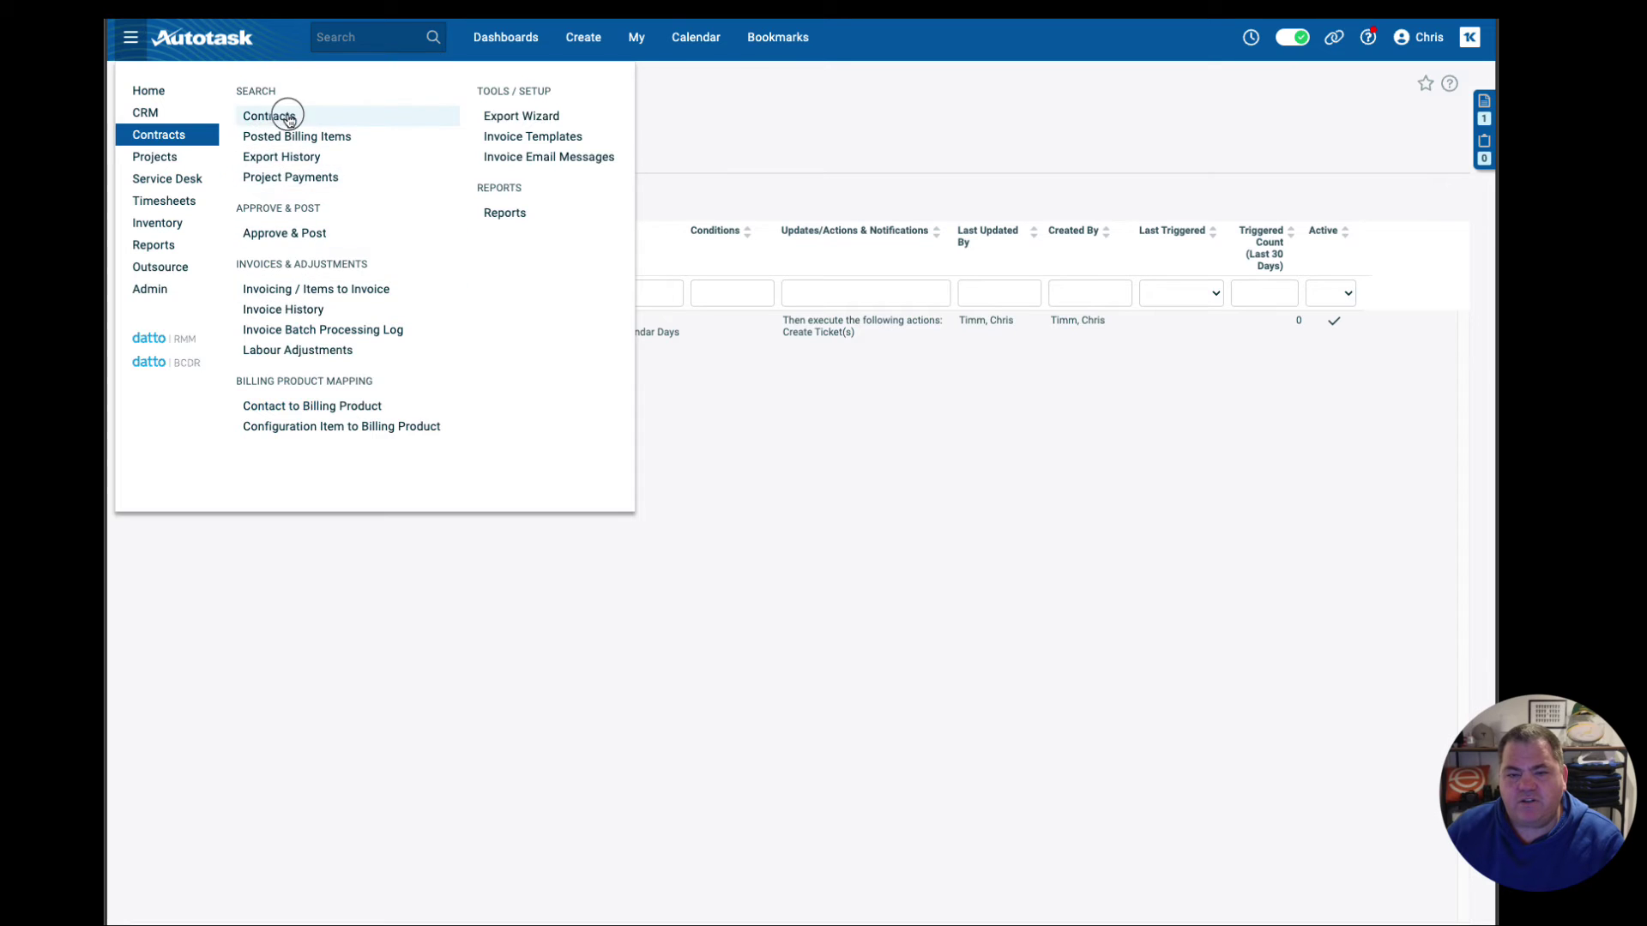
{"action": "left_click", "coordinate": [285, 117]}
{"action": "left_click", "coordinate": [1417, 130]}
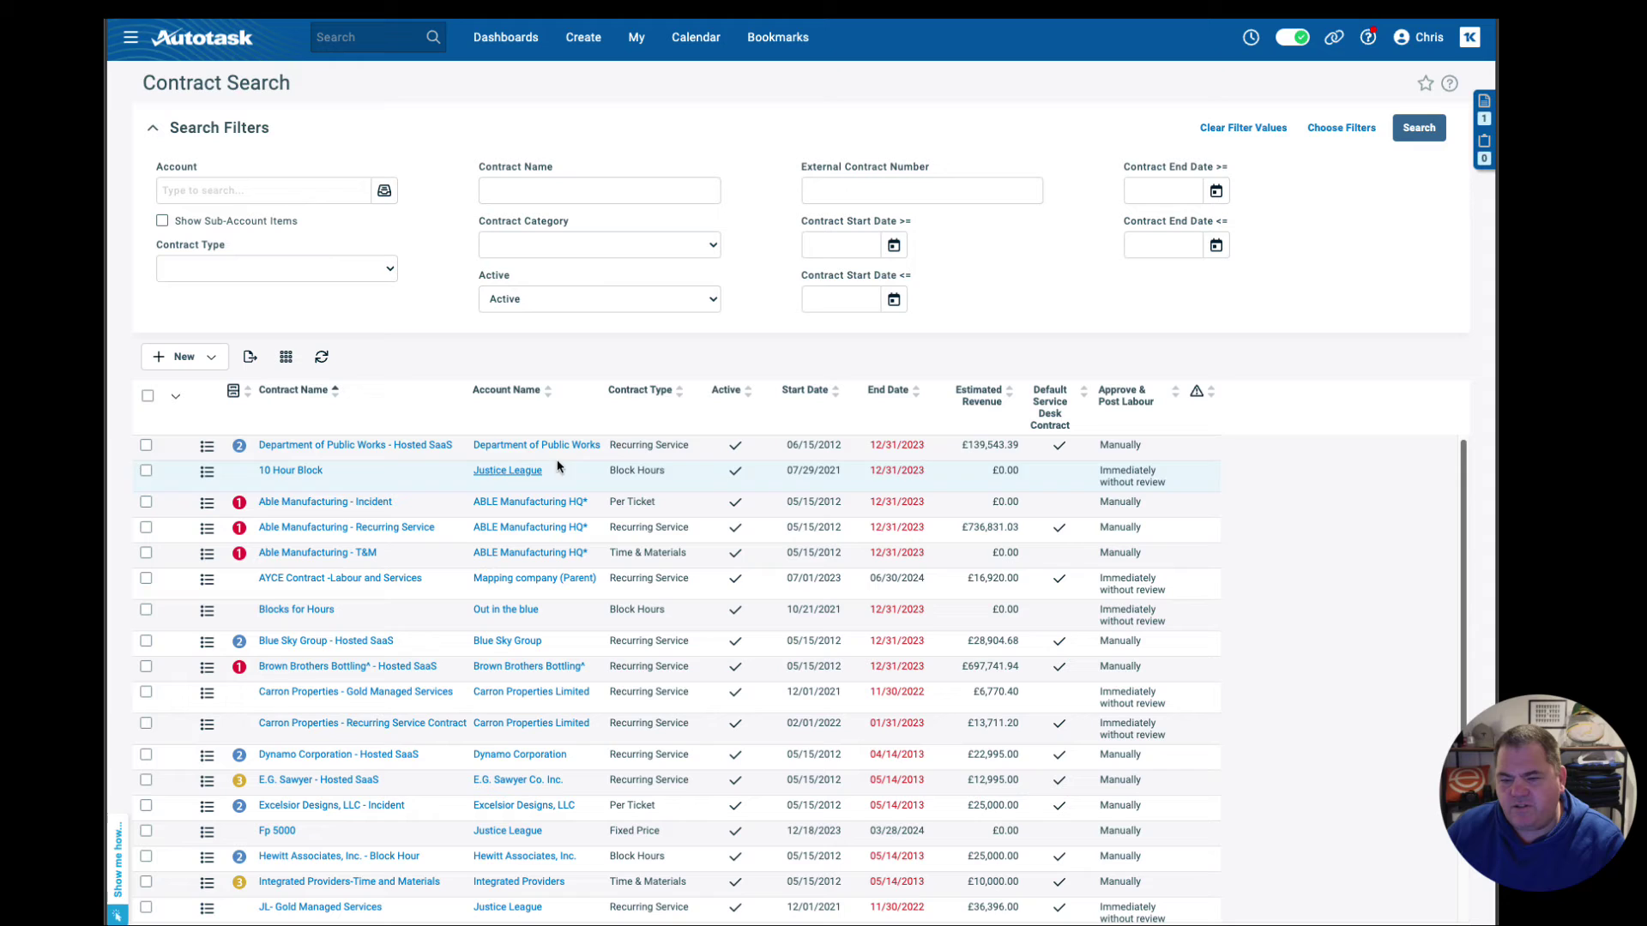
{"action": "left_click_drag", "start_coordinate": [932, 445], "coordinate": [866, 445]}
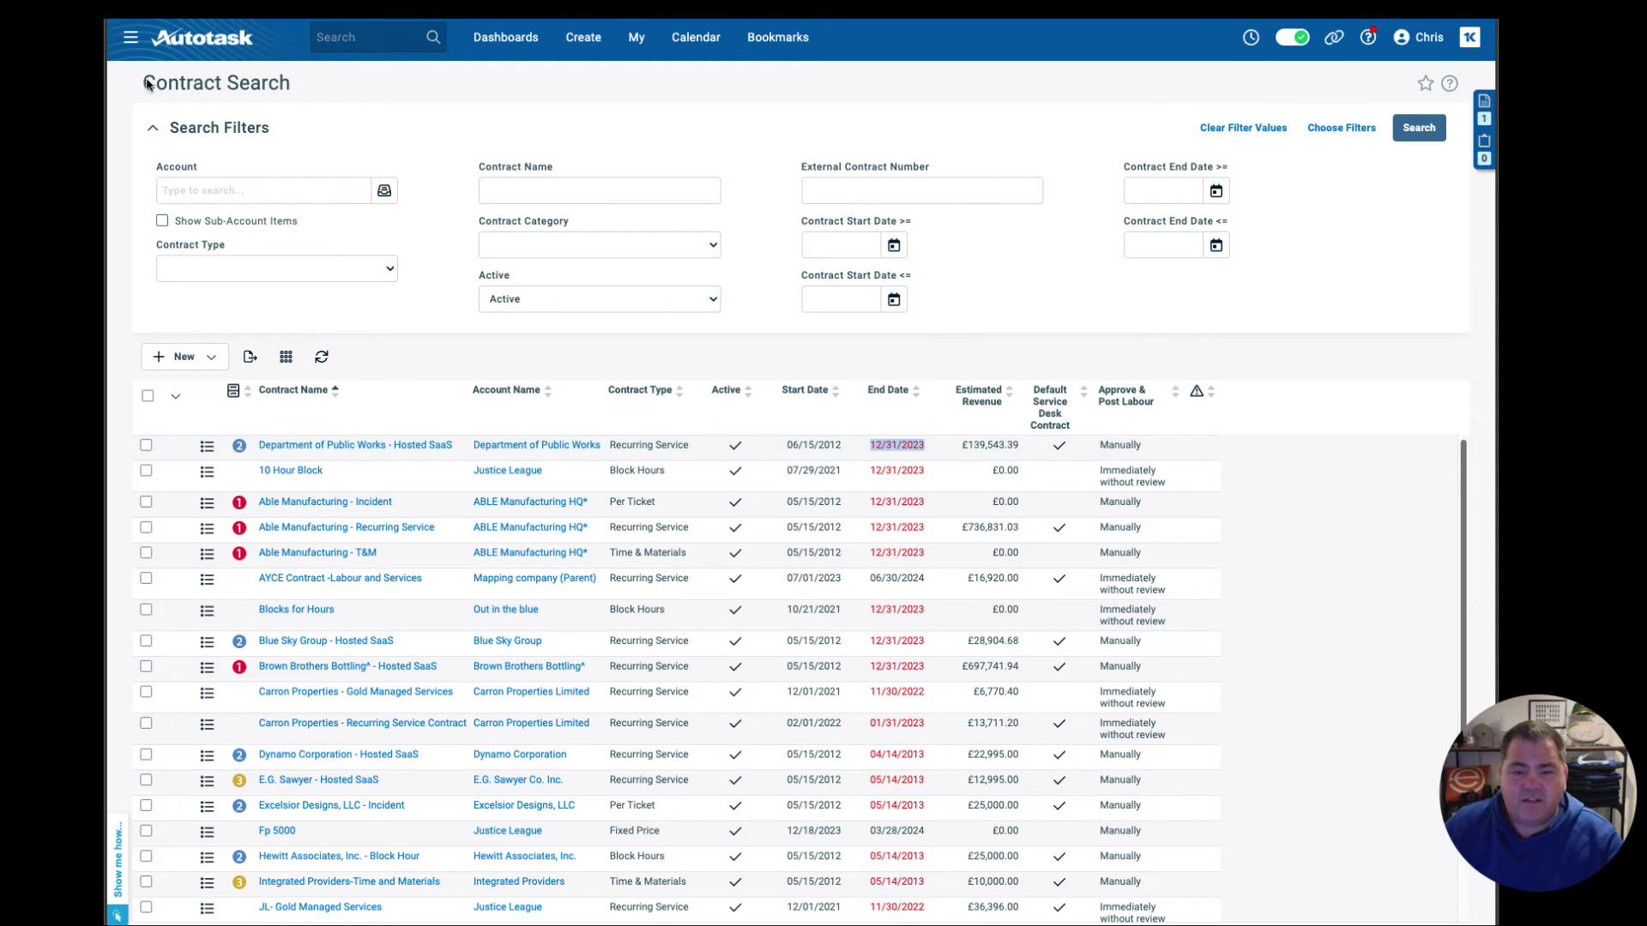
Reopen the contract expiry rule from the Contract workflow rules list.
{"action": "left_click", "coordinate": [131, 37]}
{"action": "mouse_move", "coordinate": [176, 294]}
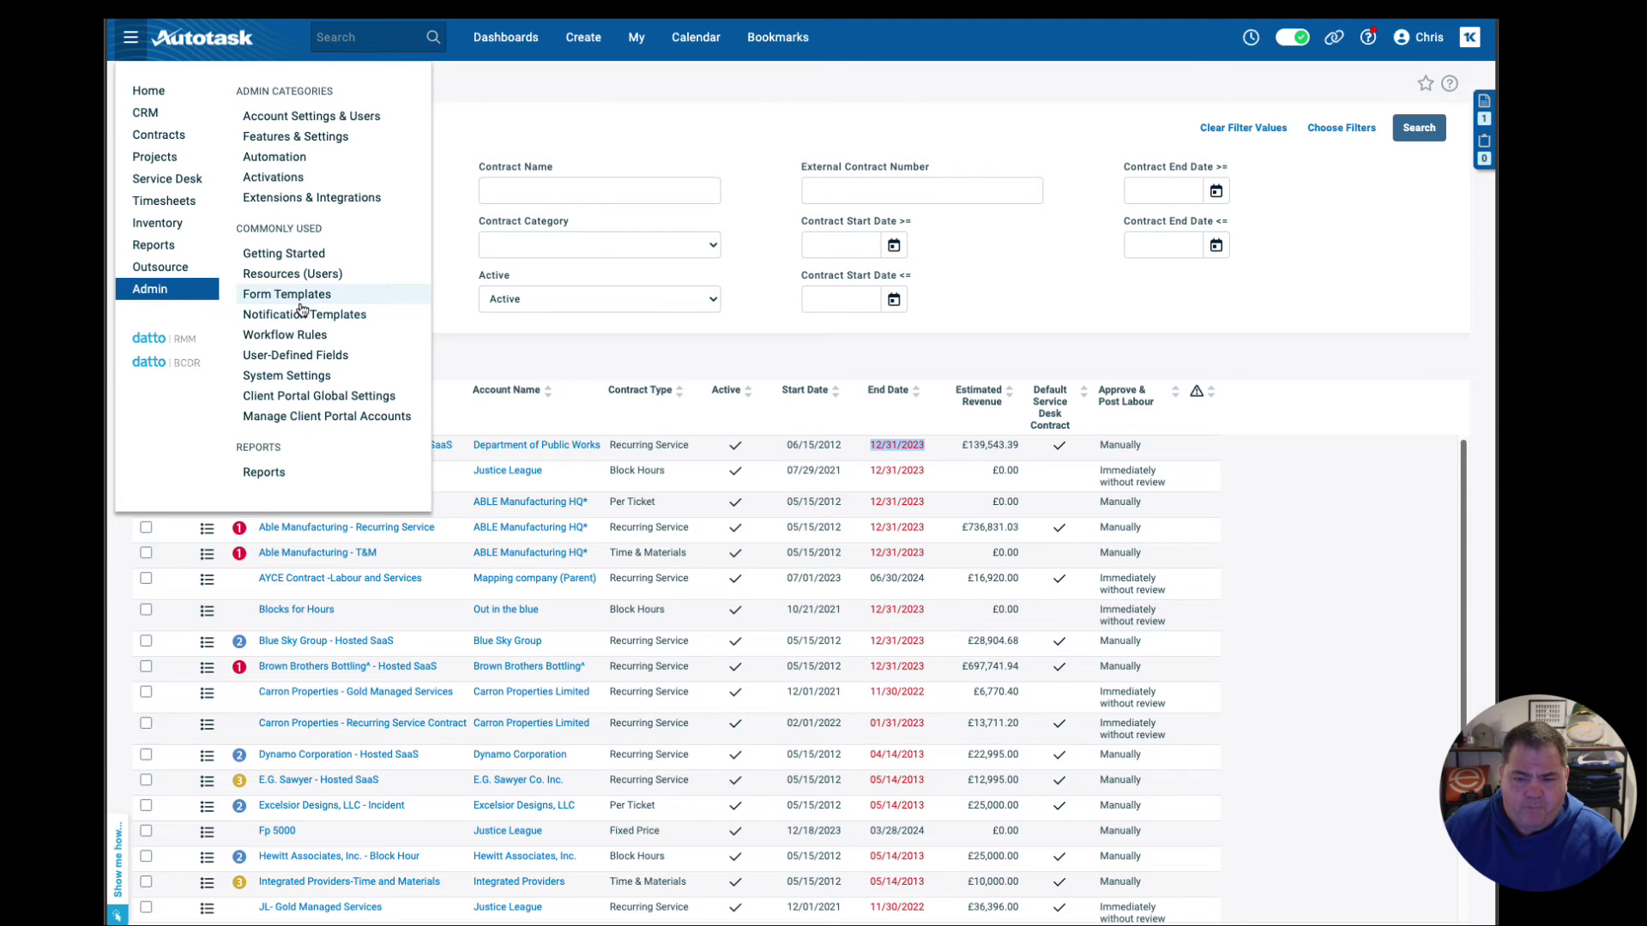
{"action": "left_click", "coordinate": [287, 336]}
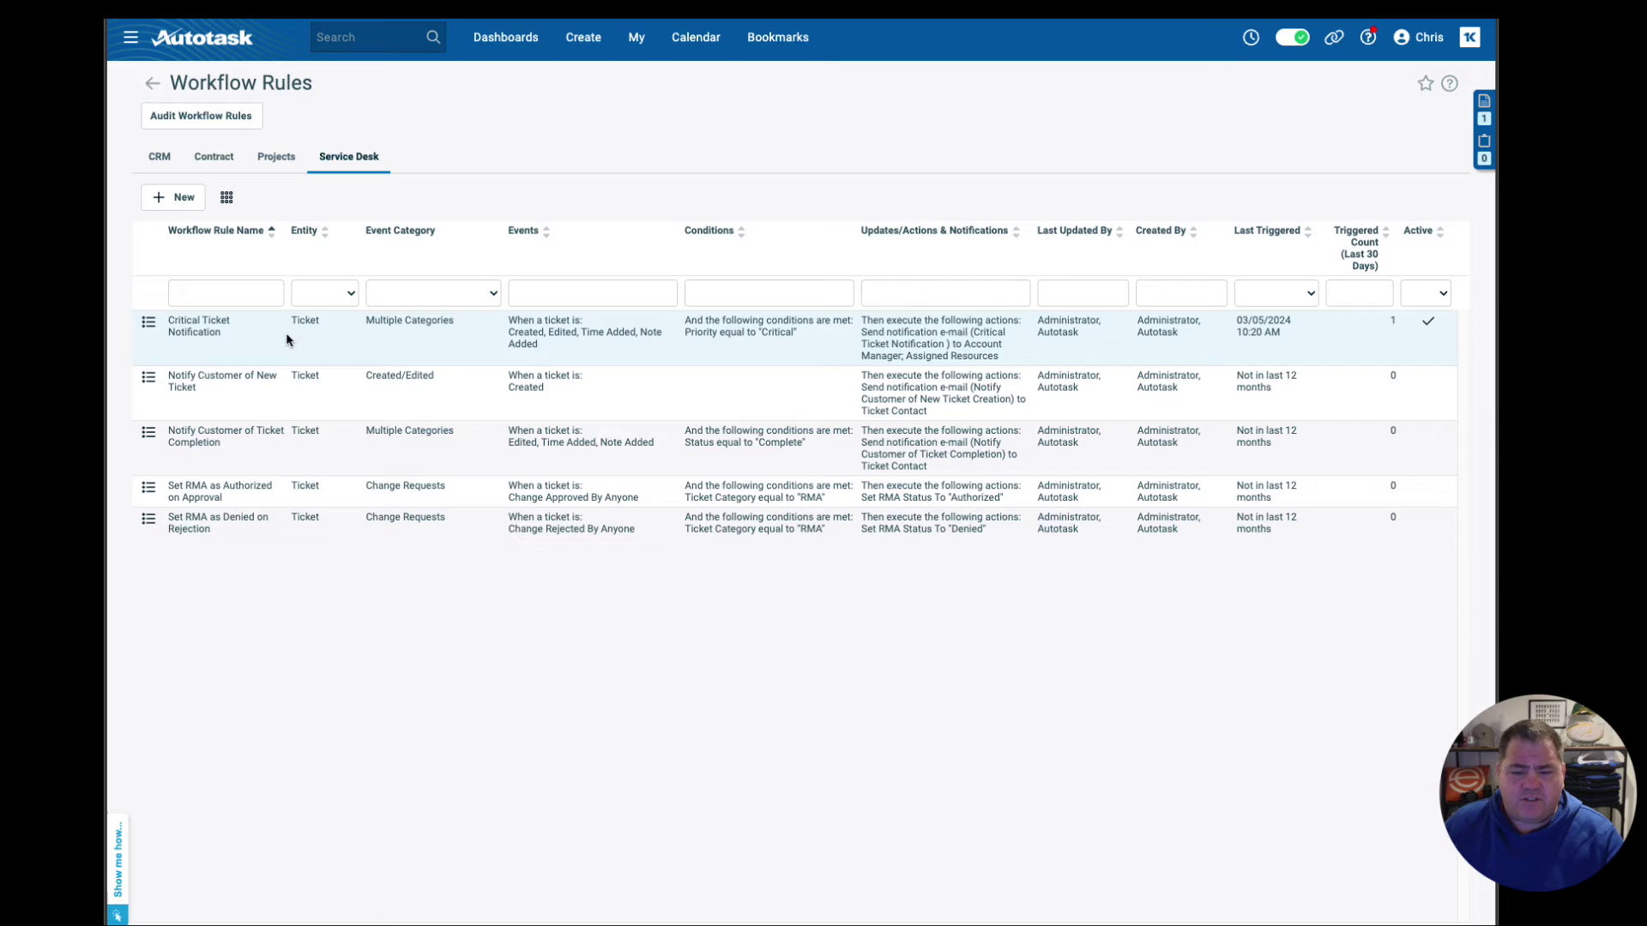
{"action": "left_click", "coordinate": [219, 158]}
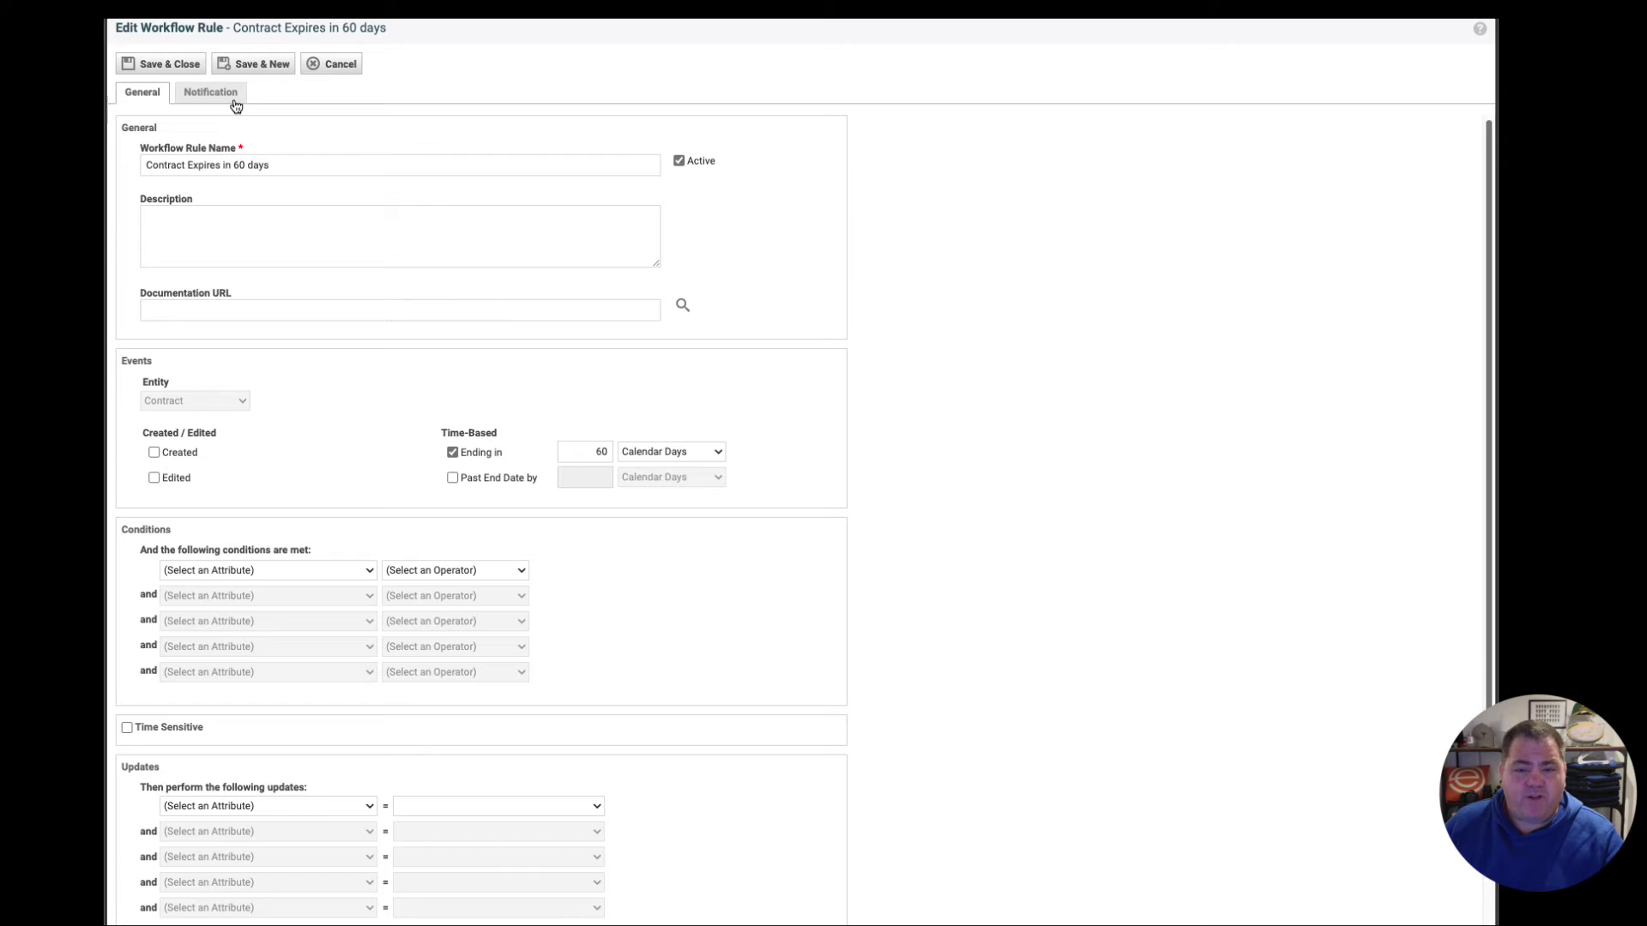
Set notifications to the account manager, sent from the support address.
{"action": "left_click", "coordinate": [236, 101]}
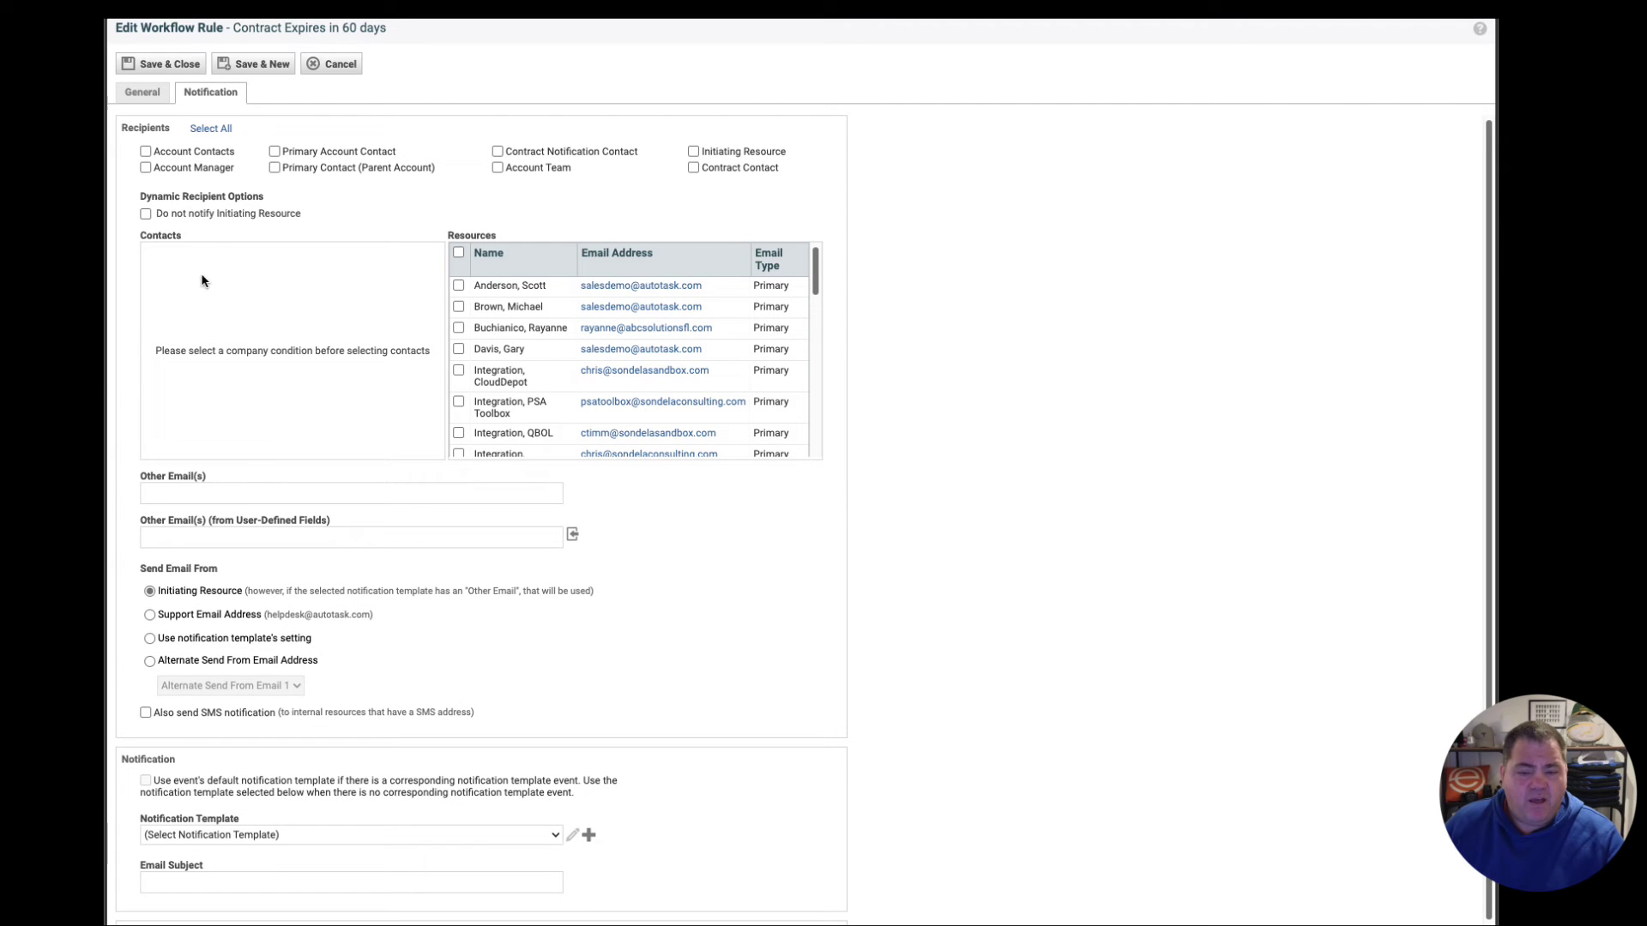
{"action": "left_click", "coordinate": [145, 168]}
{"action": "left_click", "coordinate": [149, 615]}
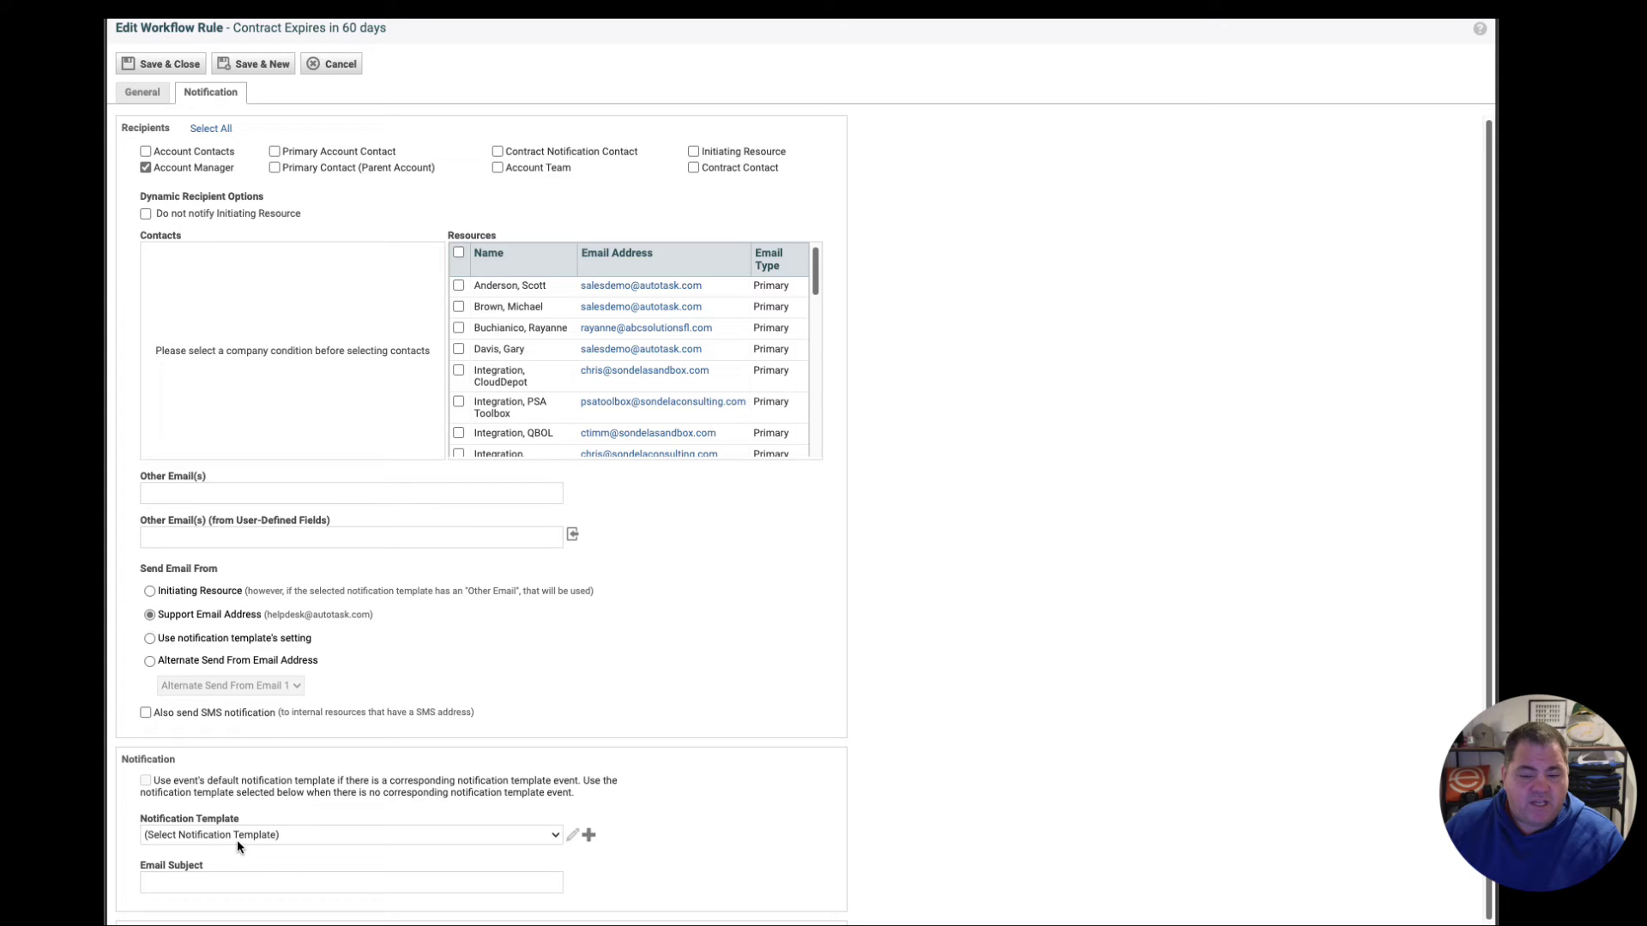
{"action": "scroll", "coordinate": [215, 828], "scroll_direction": "down", "scroll_amount": 1}
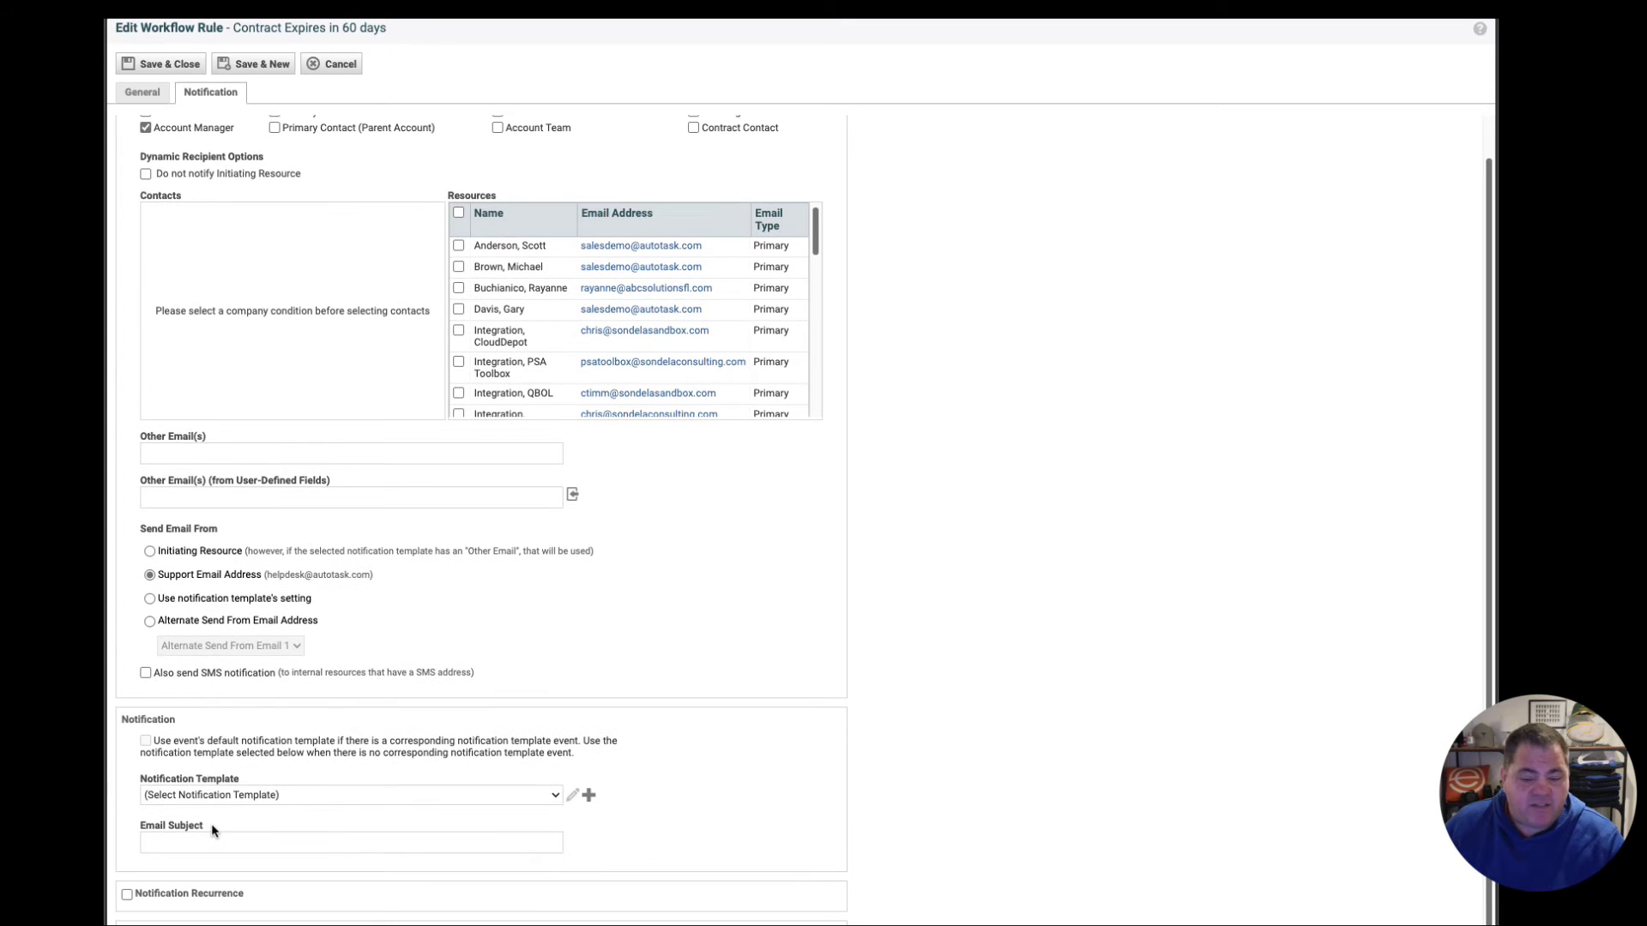
Check the Sales create-ticket action on the General tab and try saving the rule.
{"action": "left_click", "coordinate": [153, 102]}
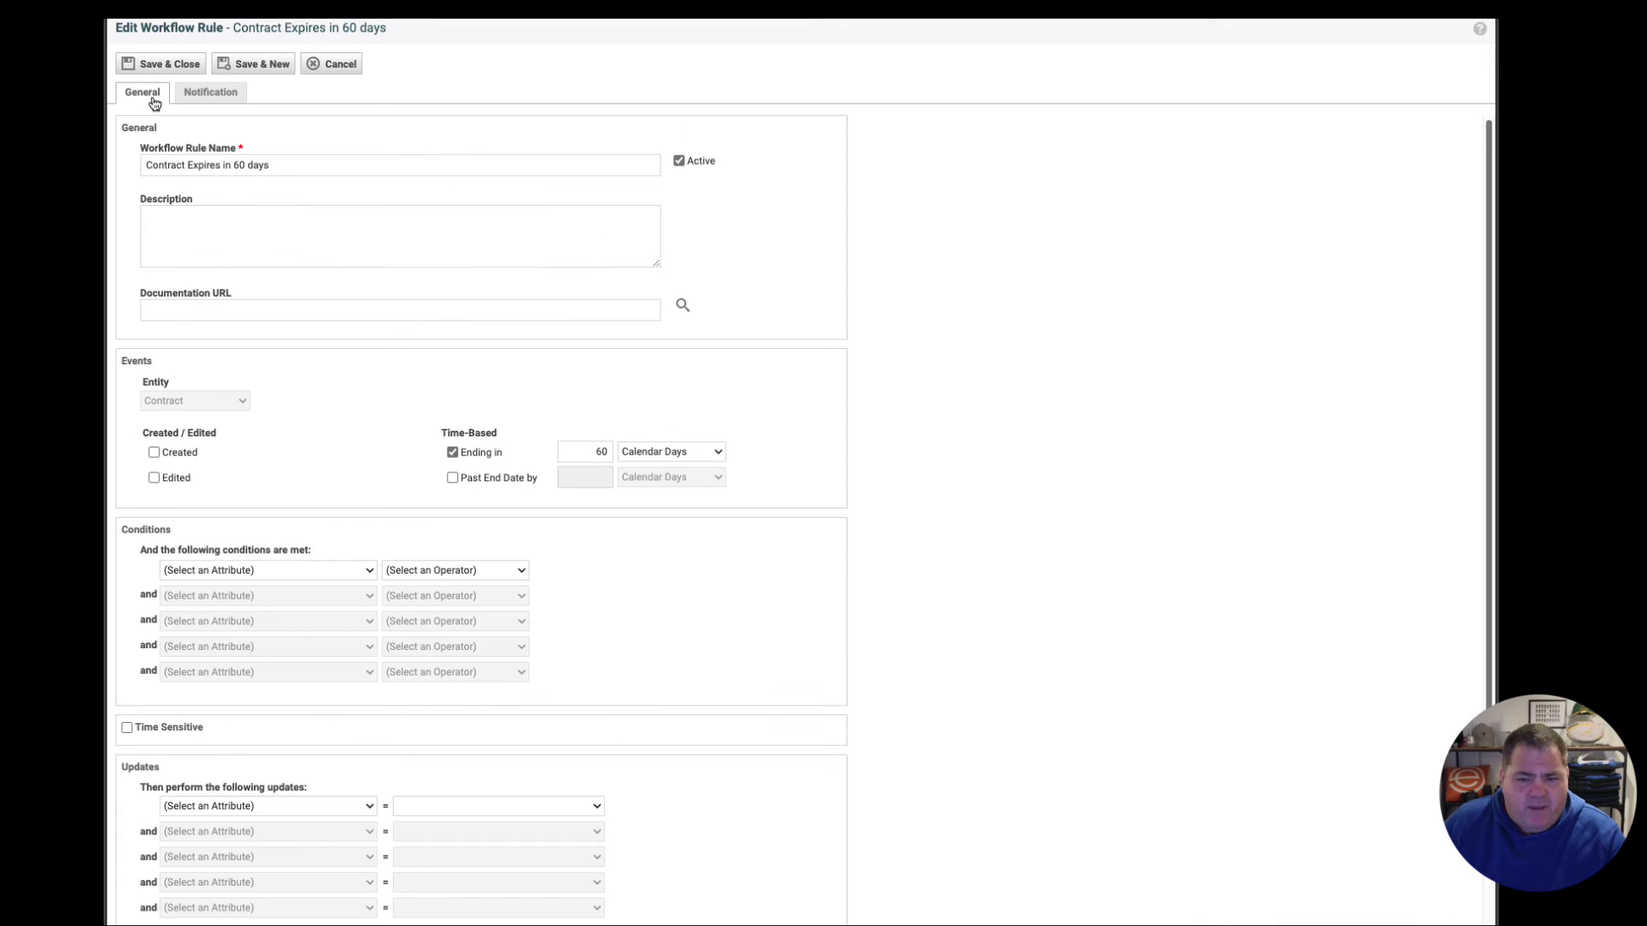
{"action": "scroll", "coordinate": [271, 877], "scroll_direction": "down", "scroll_amount": 3}
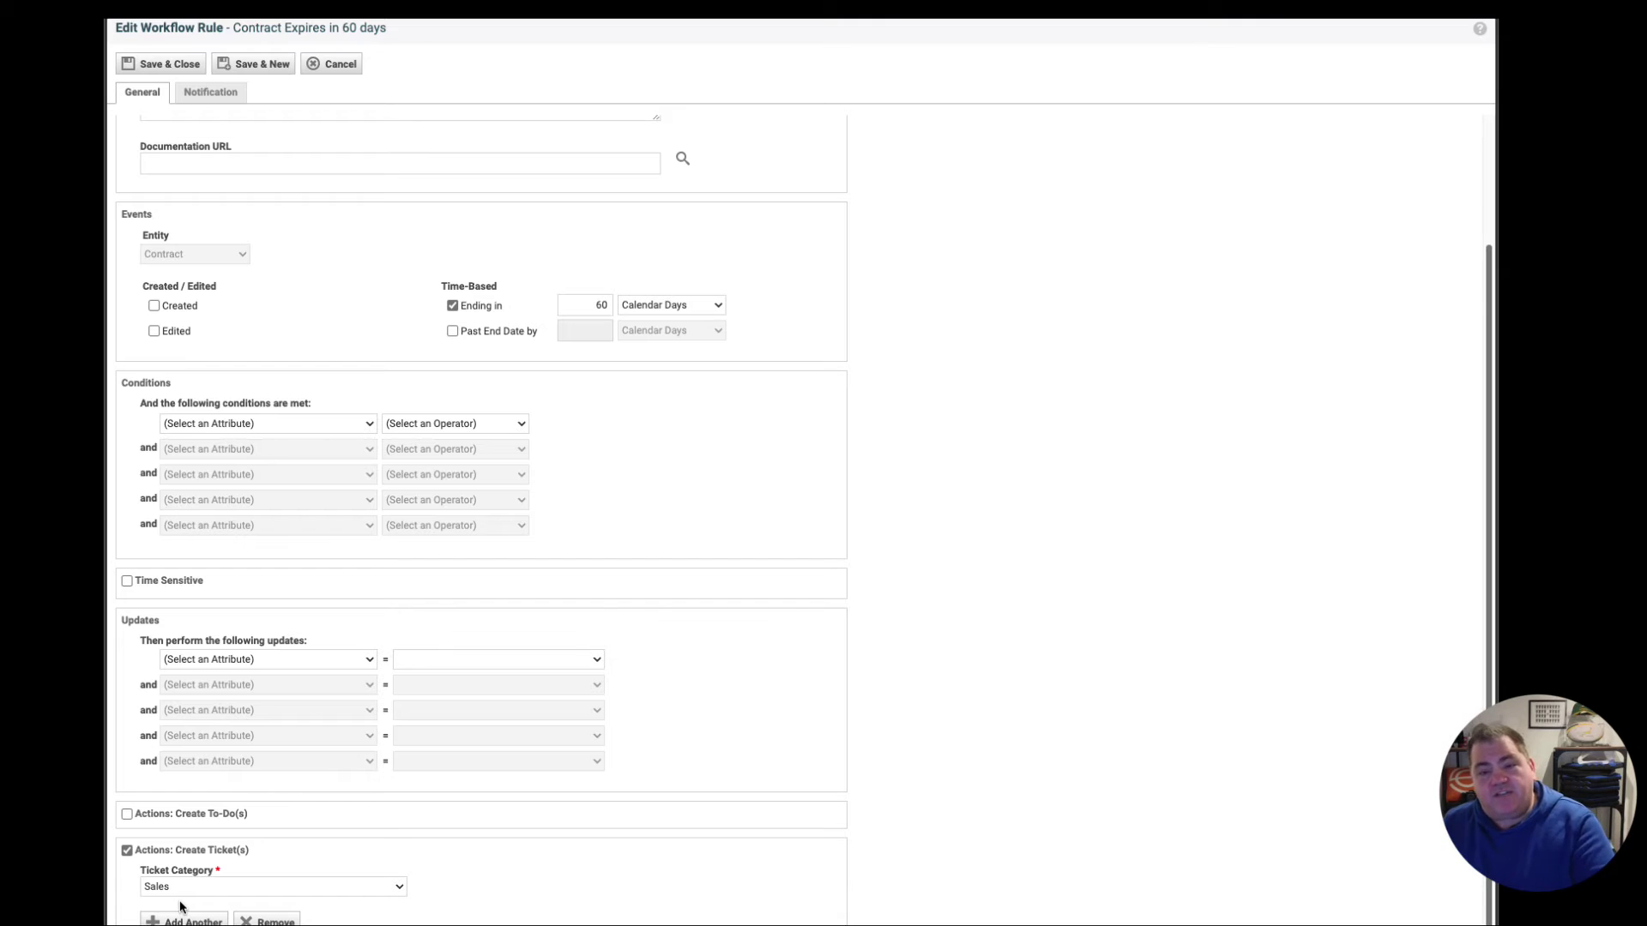
{"action": "left_click", "coordinate": [142, 63]}
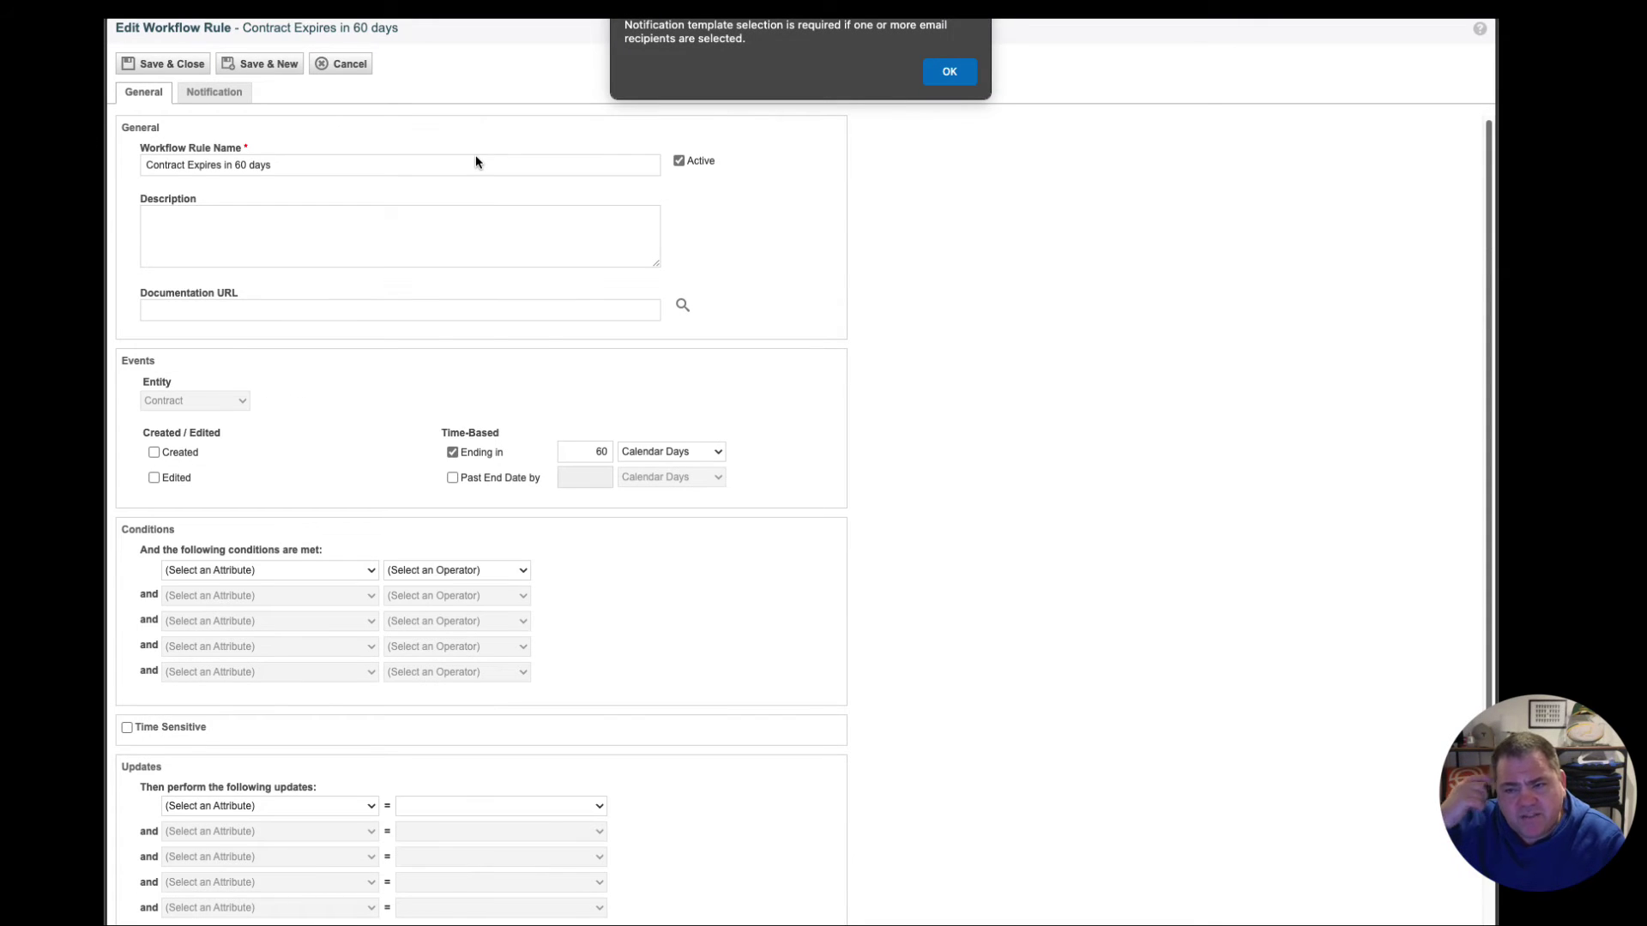
Dismiss the template warning, clear the Account Manager recipient, and save the rule.
{"action": "left_click", "coordinate": [949, 71]}
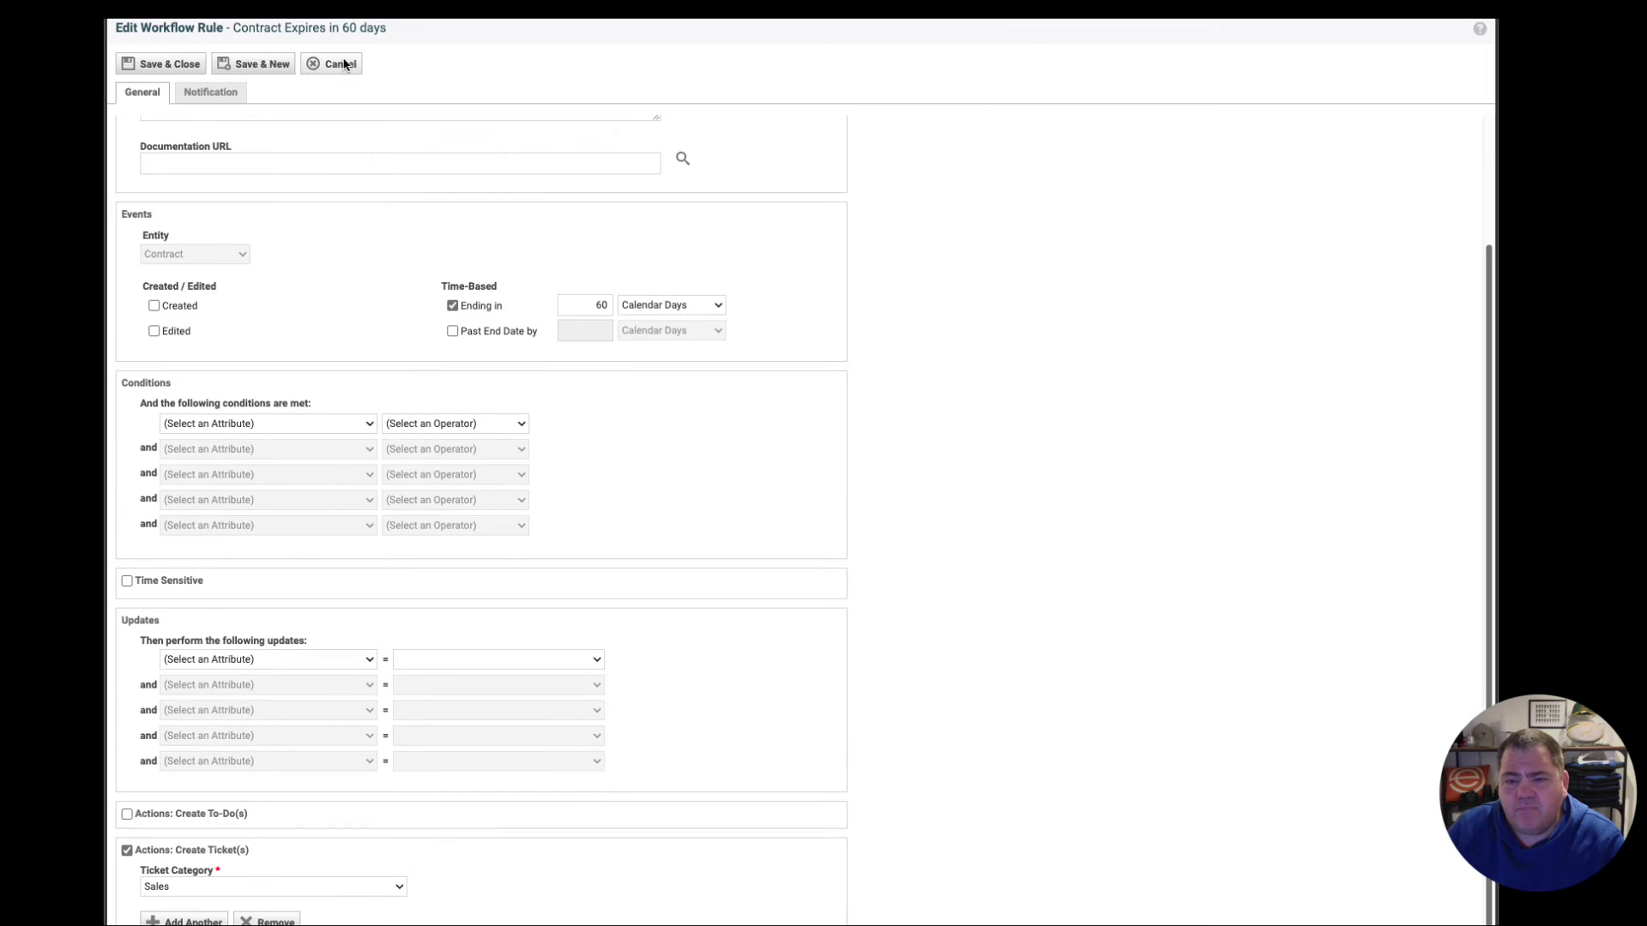
{"action": "left_click", "coordinate": [232, 96]}
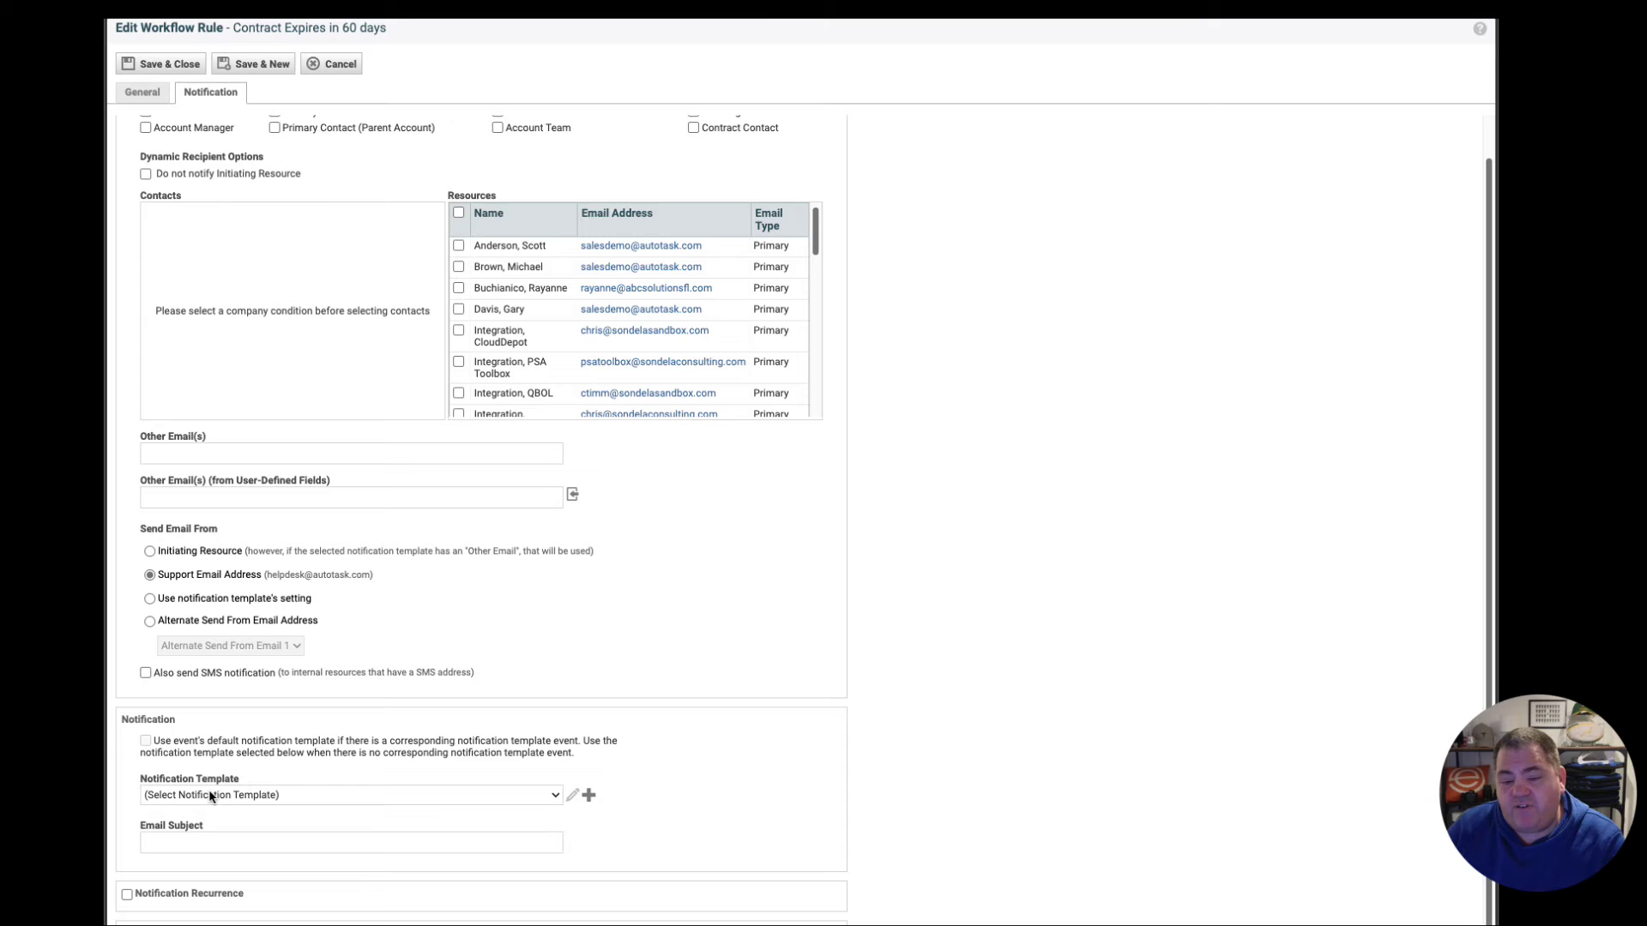
{"action": "left_click", "coordinate": [148, 63]}
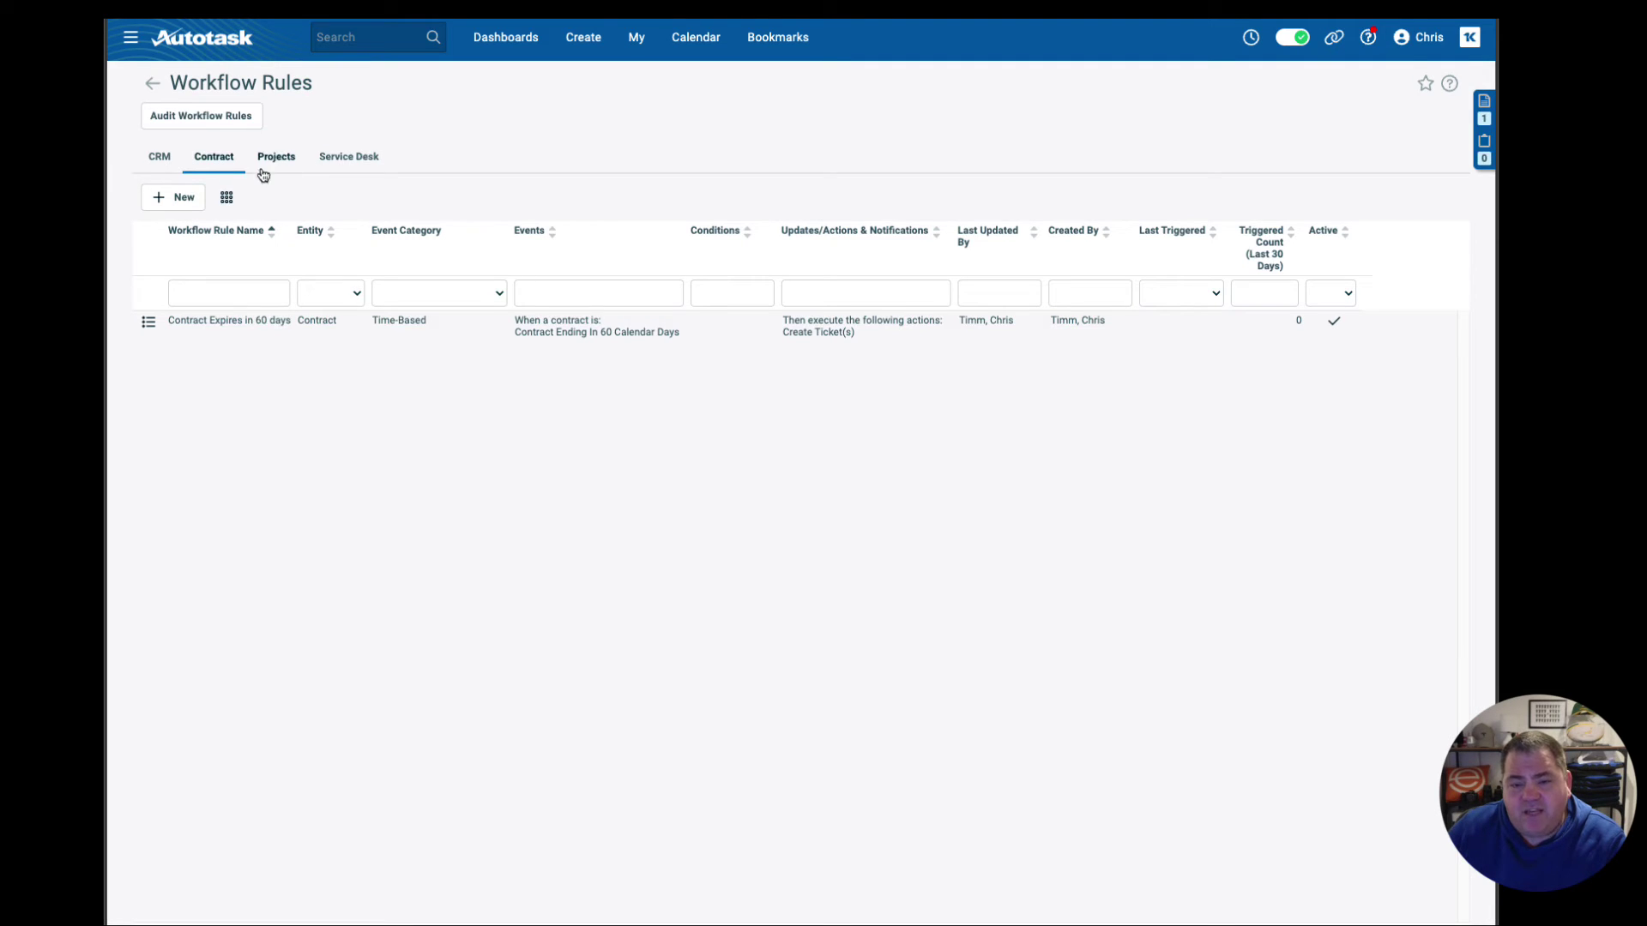
Review a new Service Desk ticket rule form and its Create Ticket Note action without saving.
{"action": "left_click", "coordinate": [338, 163]}
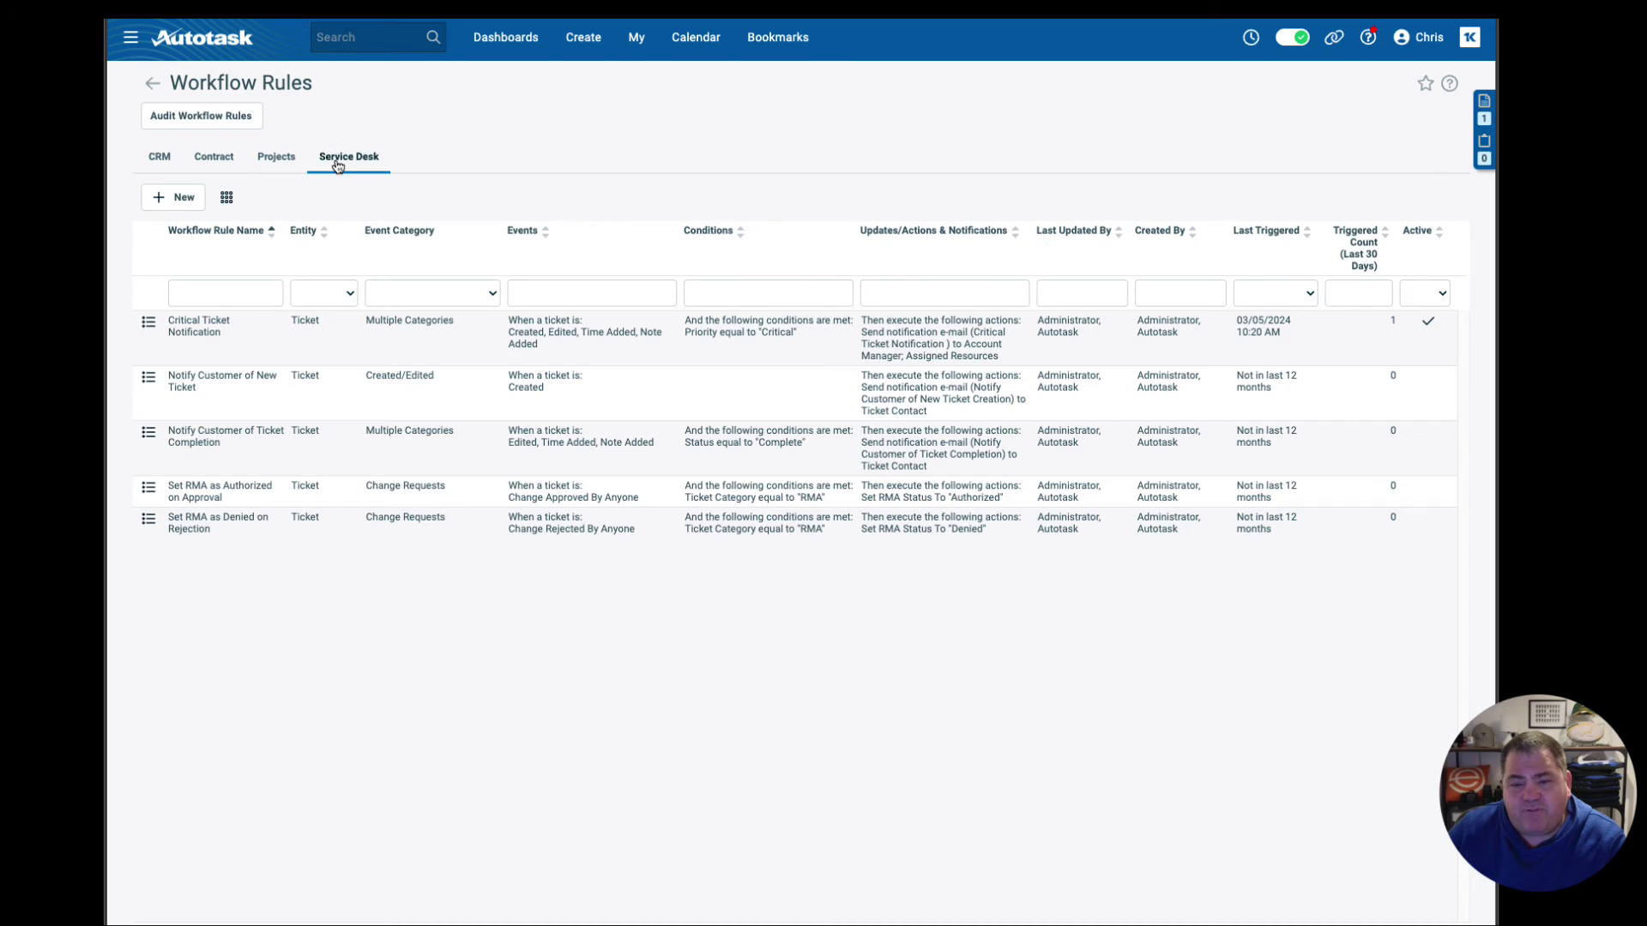
{"action": "left_click", "coordinate": [173, 203]}
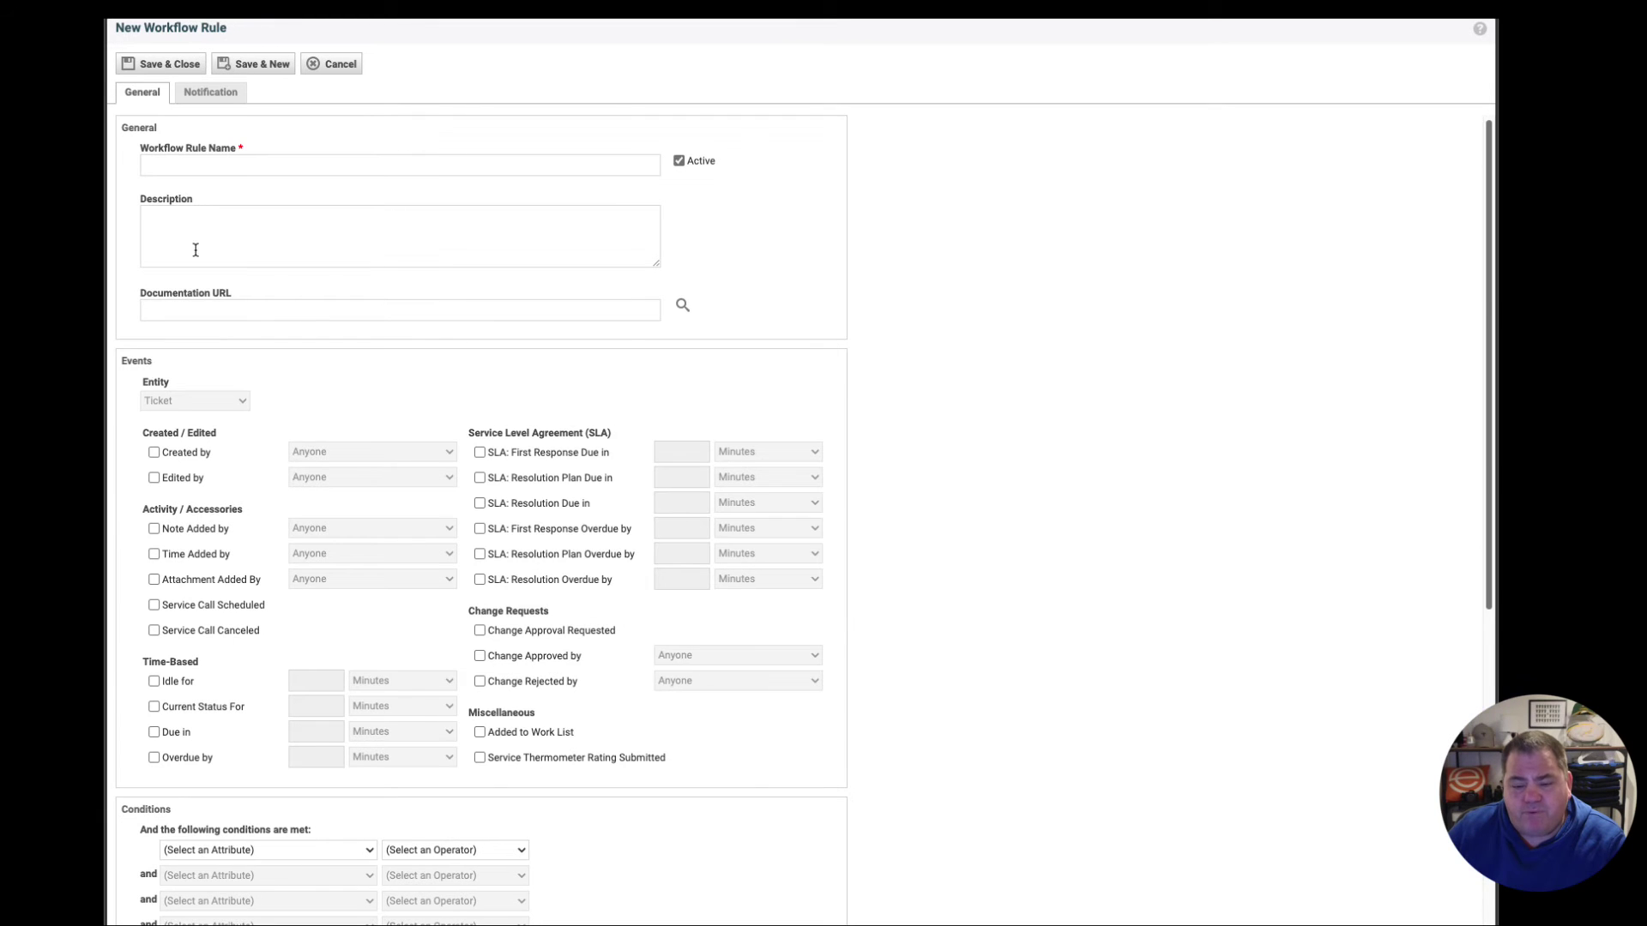
{"action": "scroll", "coordinate": [296, 576], "scroll_direction": "down", "scroll_amount": 7}
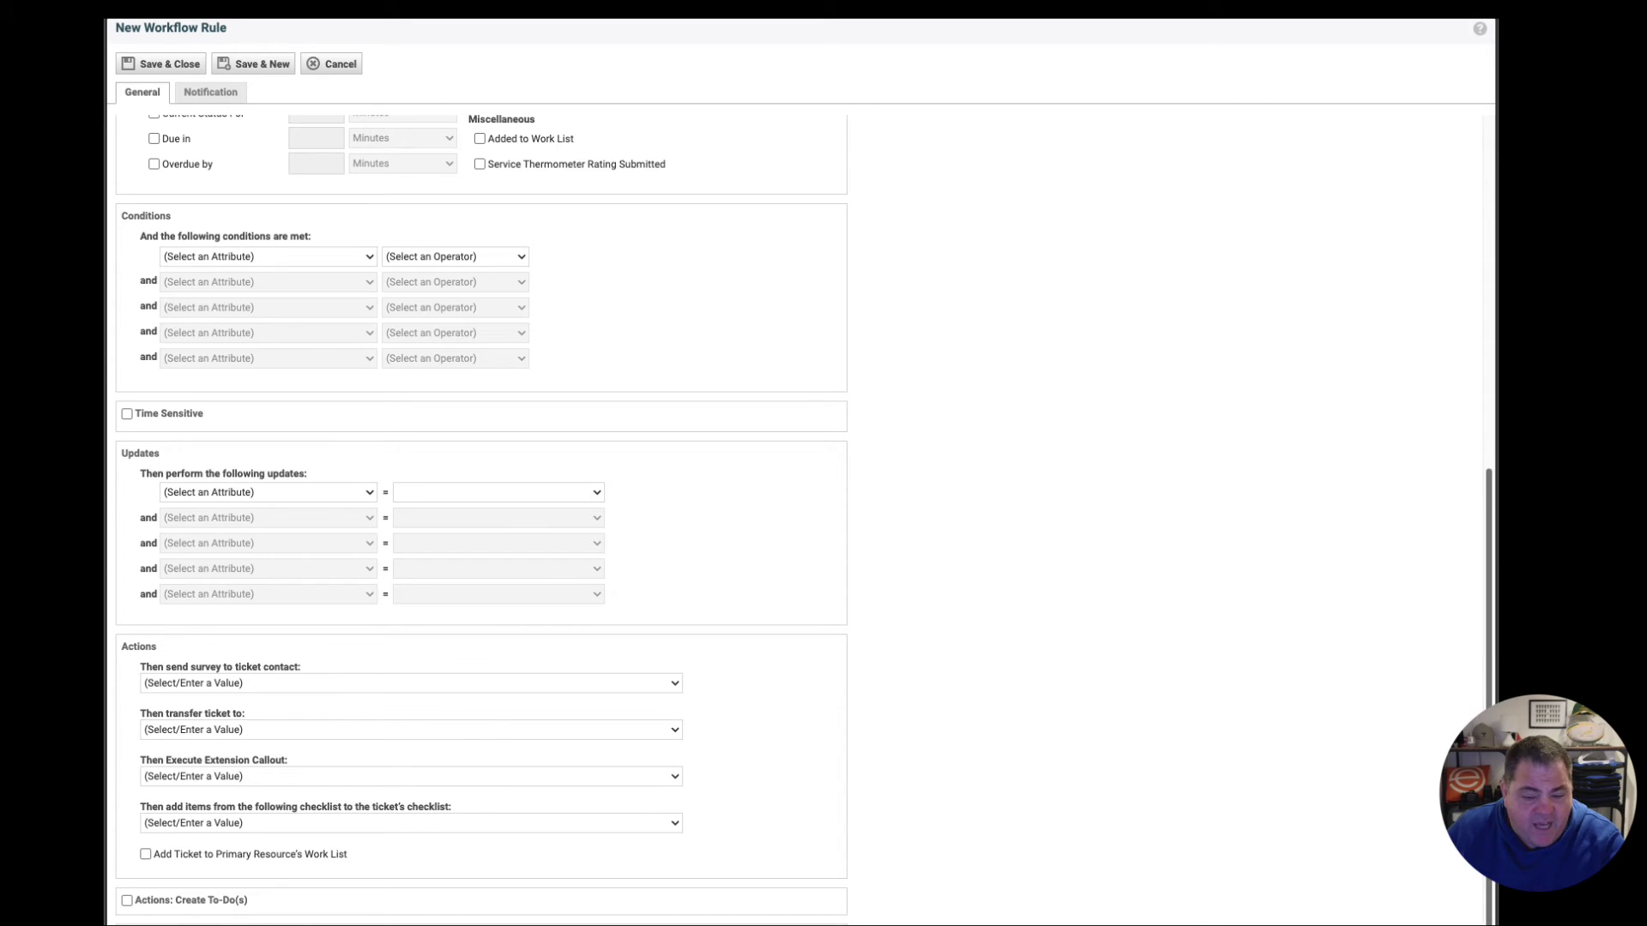
{"action": "scroll", "coordinate": [480, 515], "scroll_direction": "down", "scroll_amount": 3}
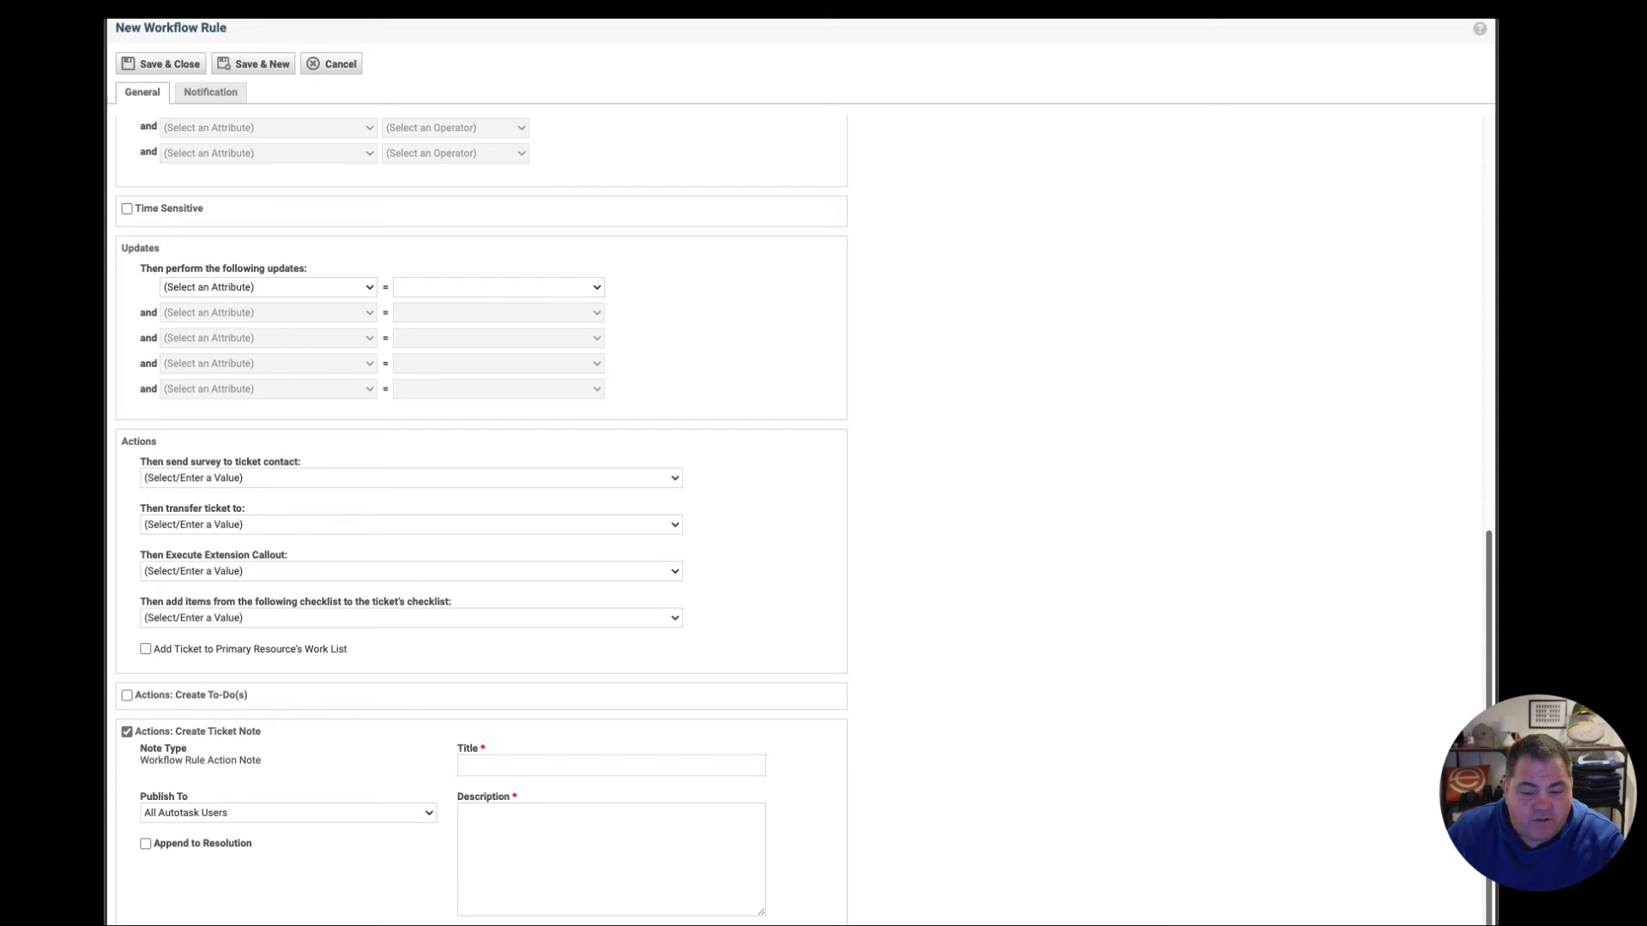
{"action": "left_click", "coordinate": [523, 763]}
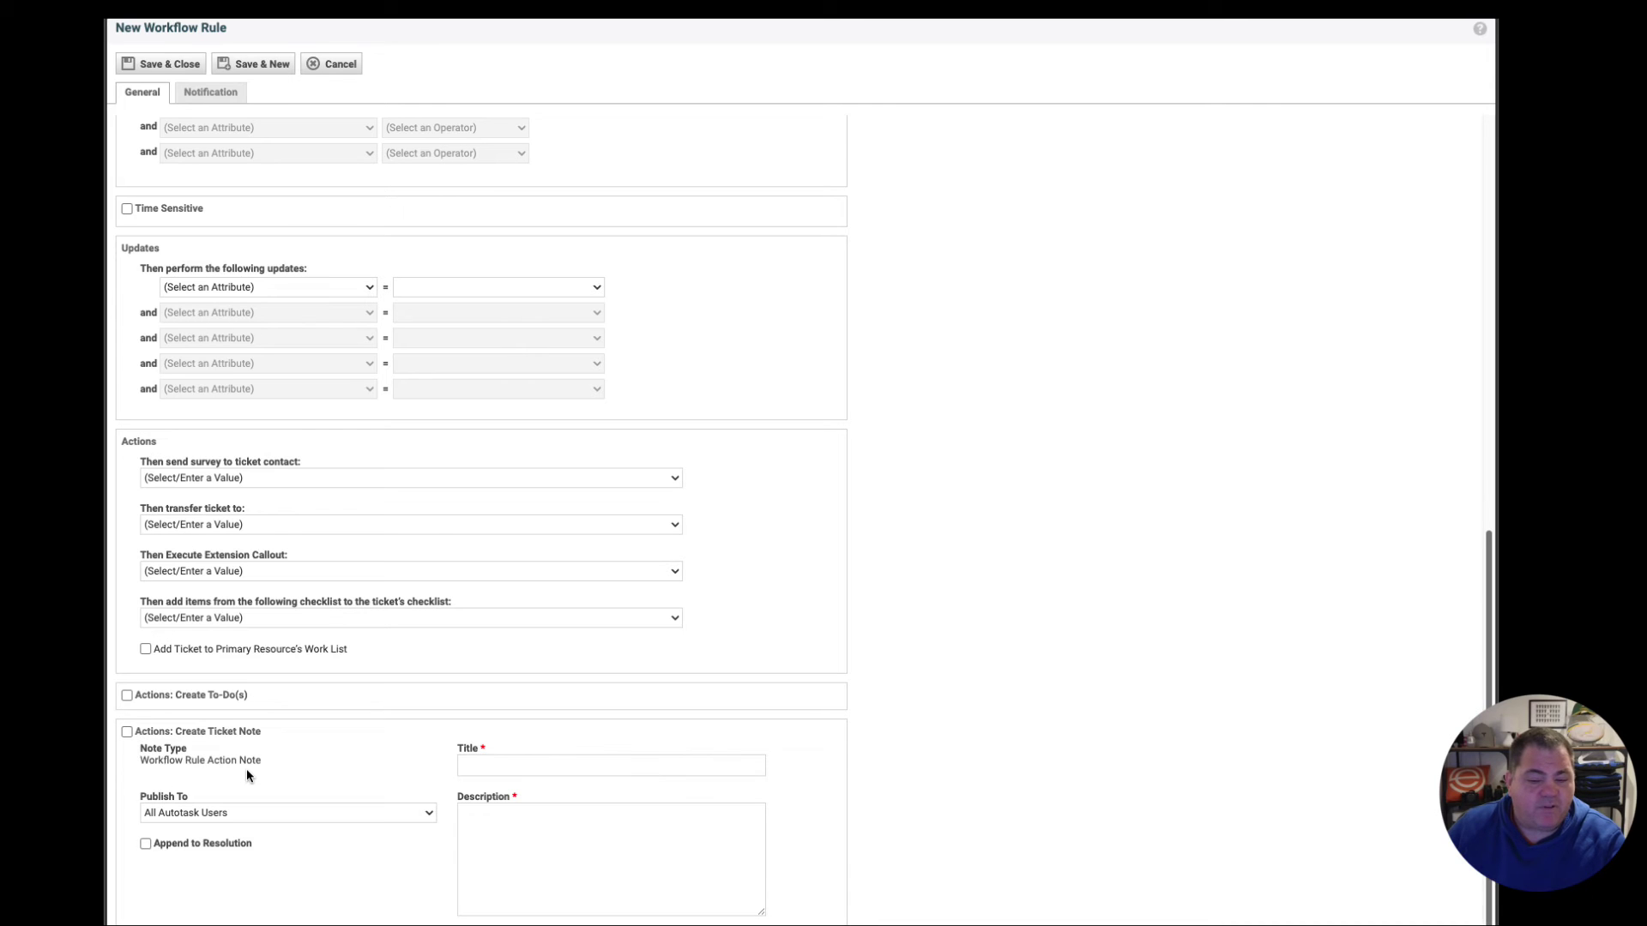
{"action": "scroll", "coordinate": [247, 775], "scroll_direction": "up", "scroll_amount": 3}
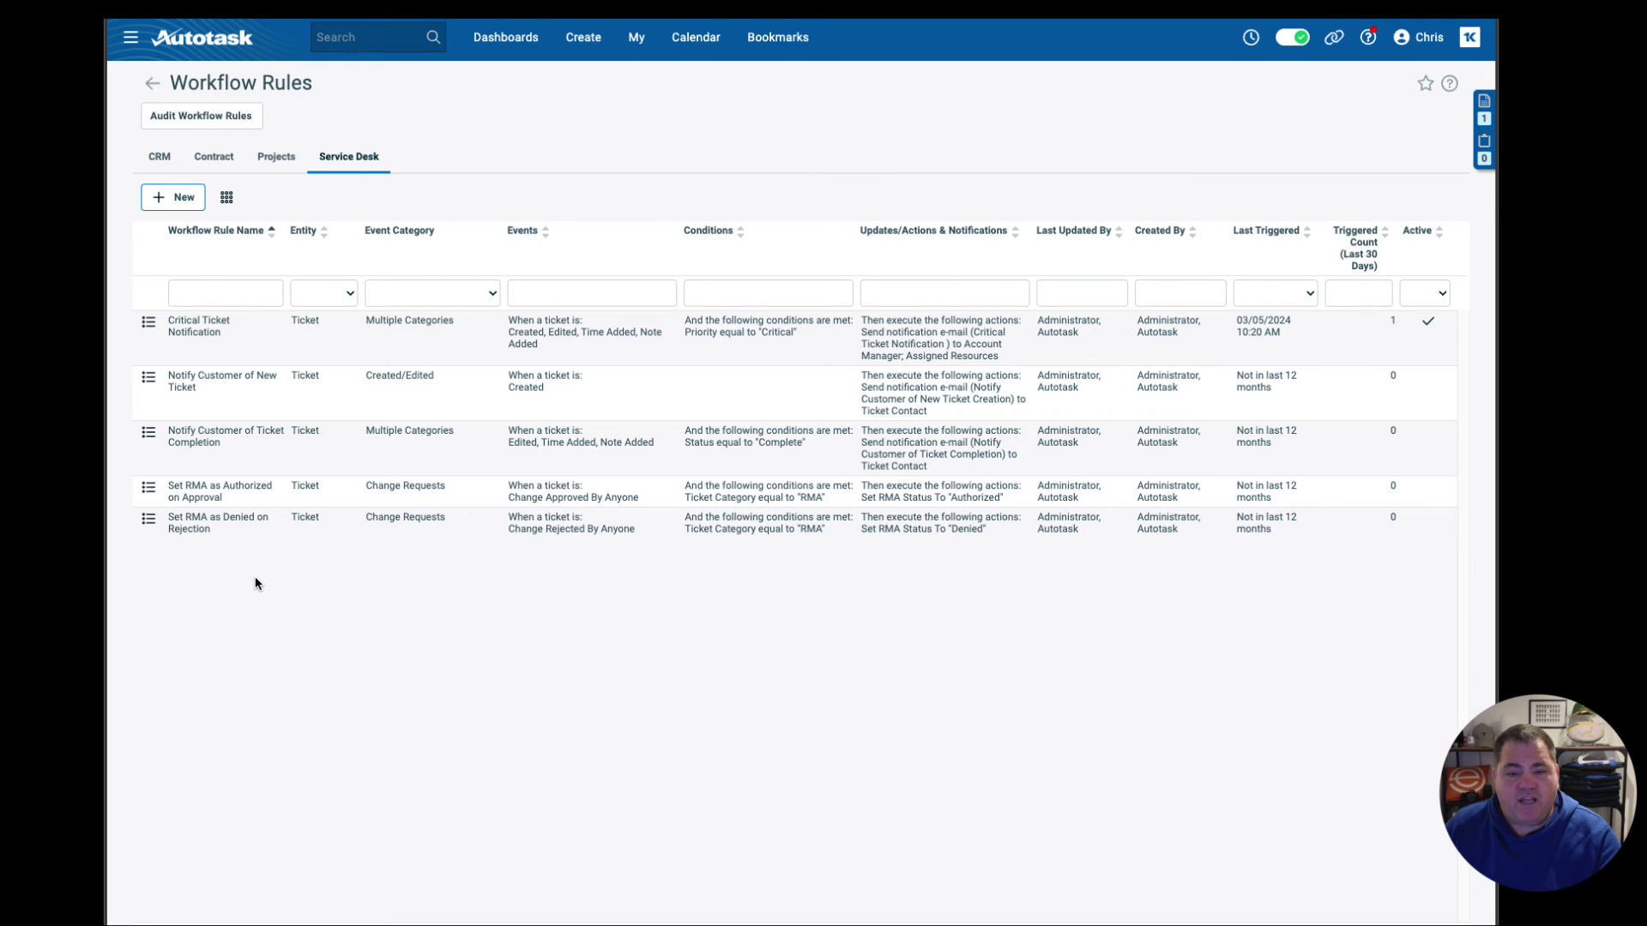
Start a new CRM opportunity workflow rule named 'Opportunity Won'.
{"action": "left_click", "coordinate": [160, 158]}
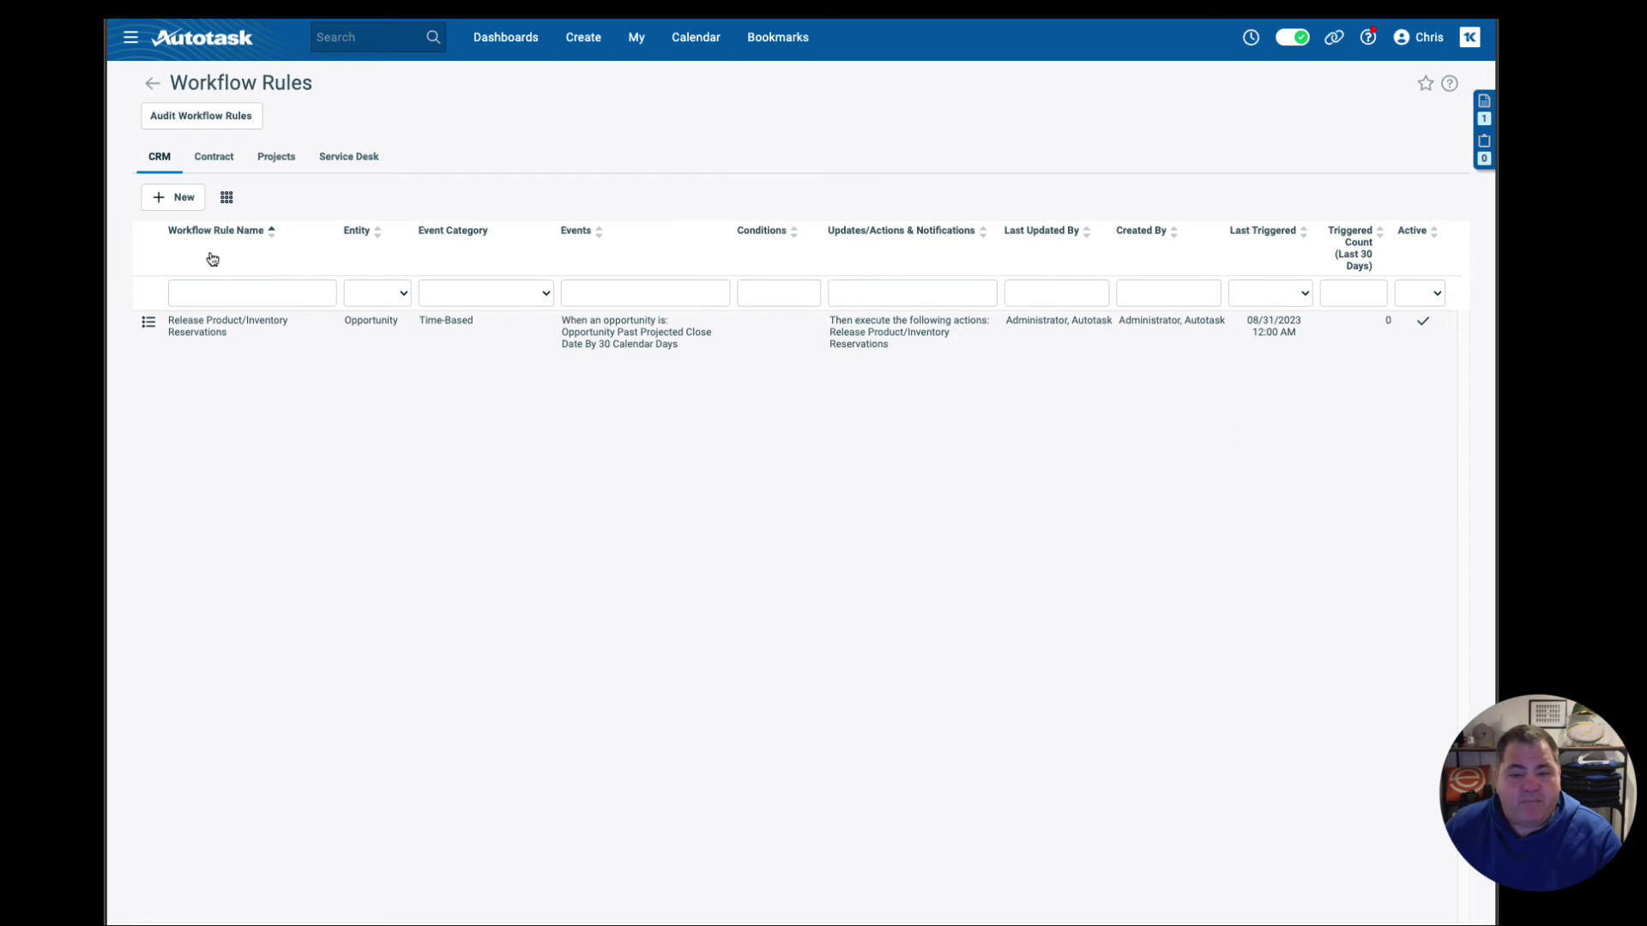
{"action": "left_click", "coordinate": [178, 199]}
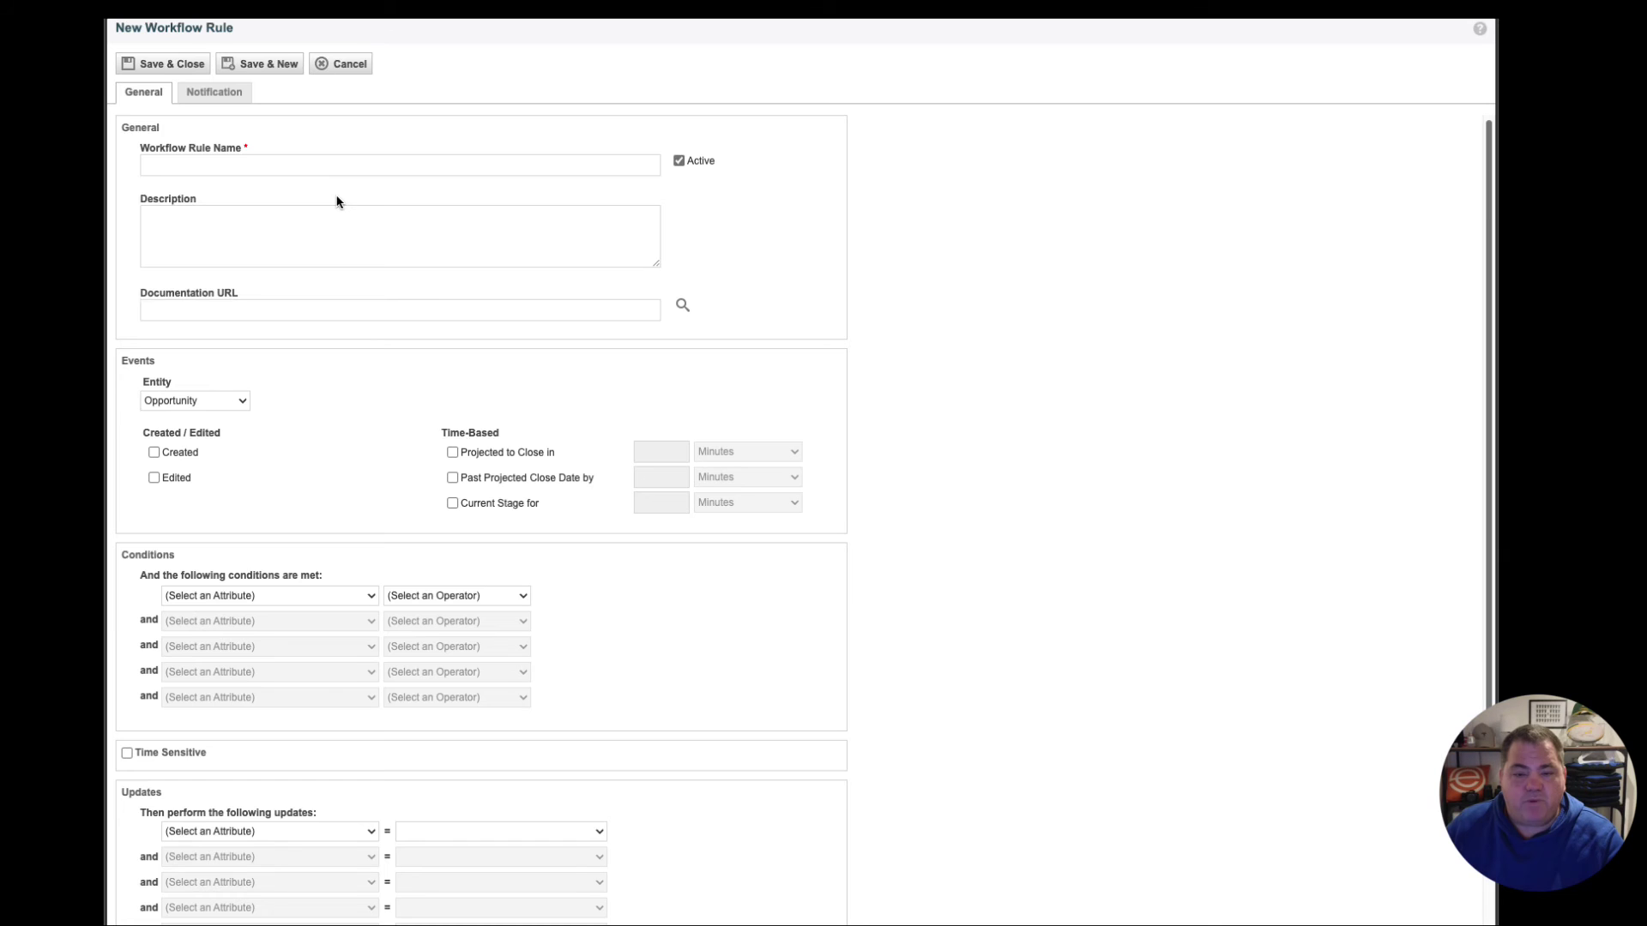
{"action": "left_click", "coordinate": [270, 161]}
{"action": "type", "text": "Opportuni"}
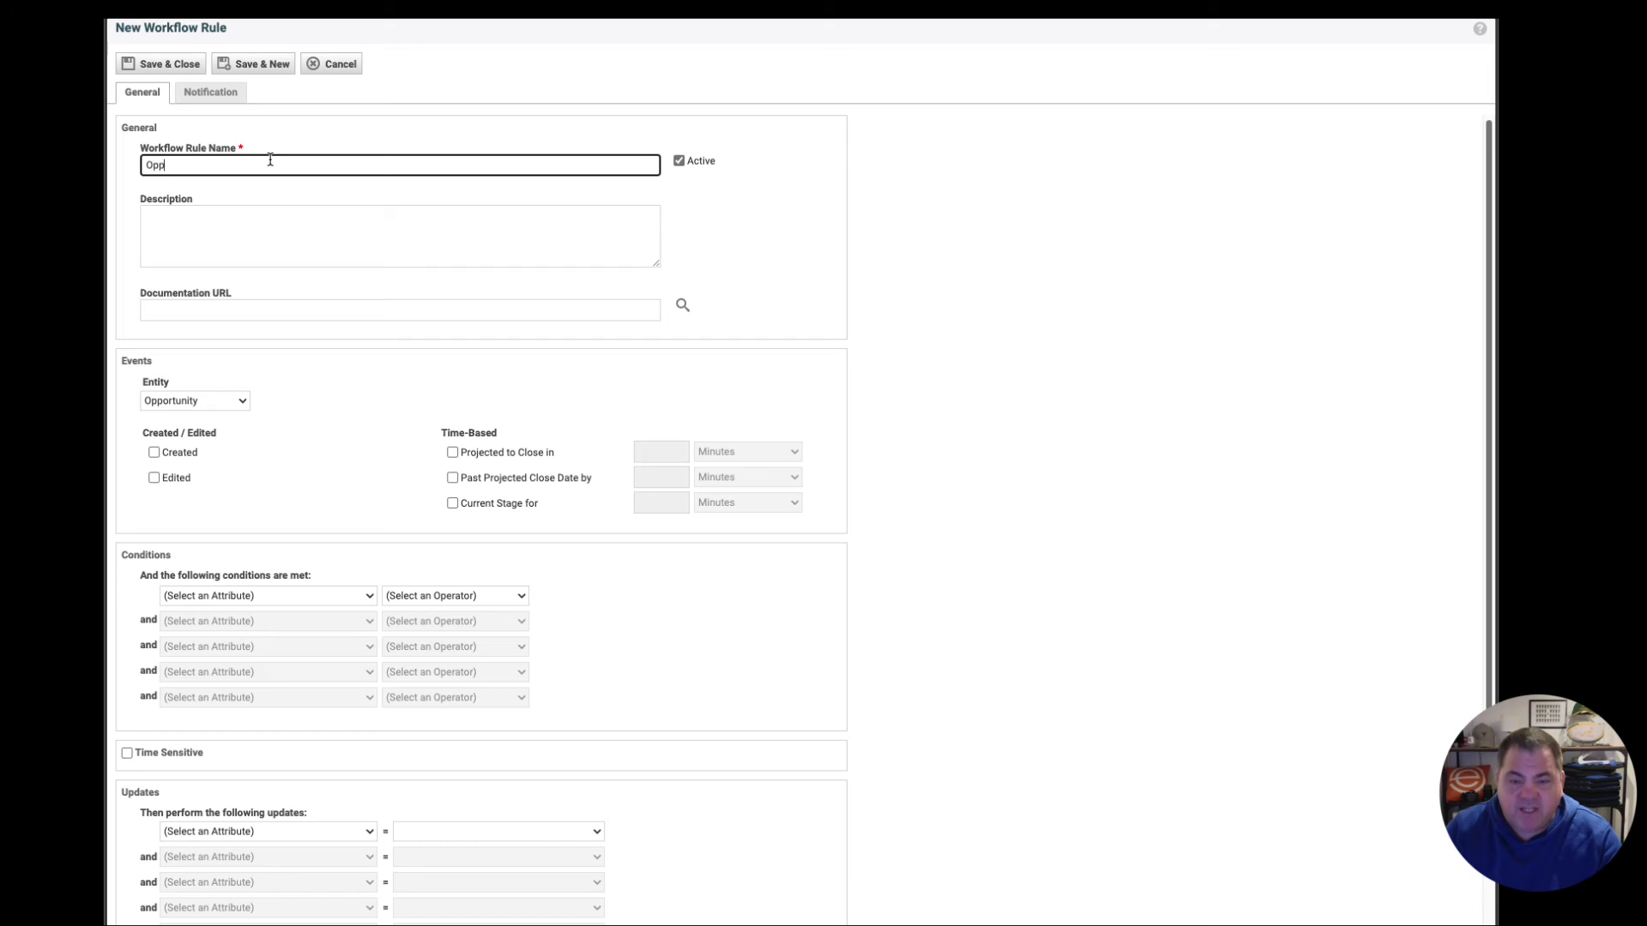
{"action": "key", "text": "BackSpace"}
{"action": "key", "text": "BackSpace"}
{"action": "key", "text": "BackSpace"}
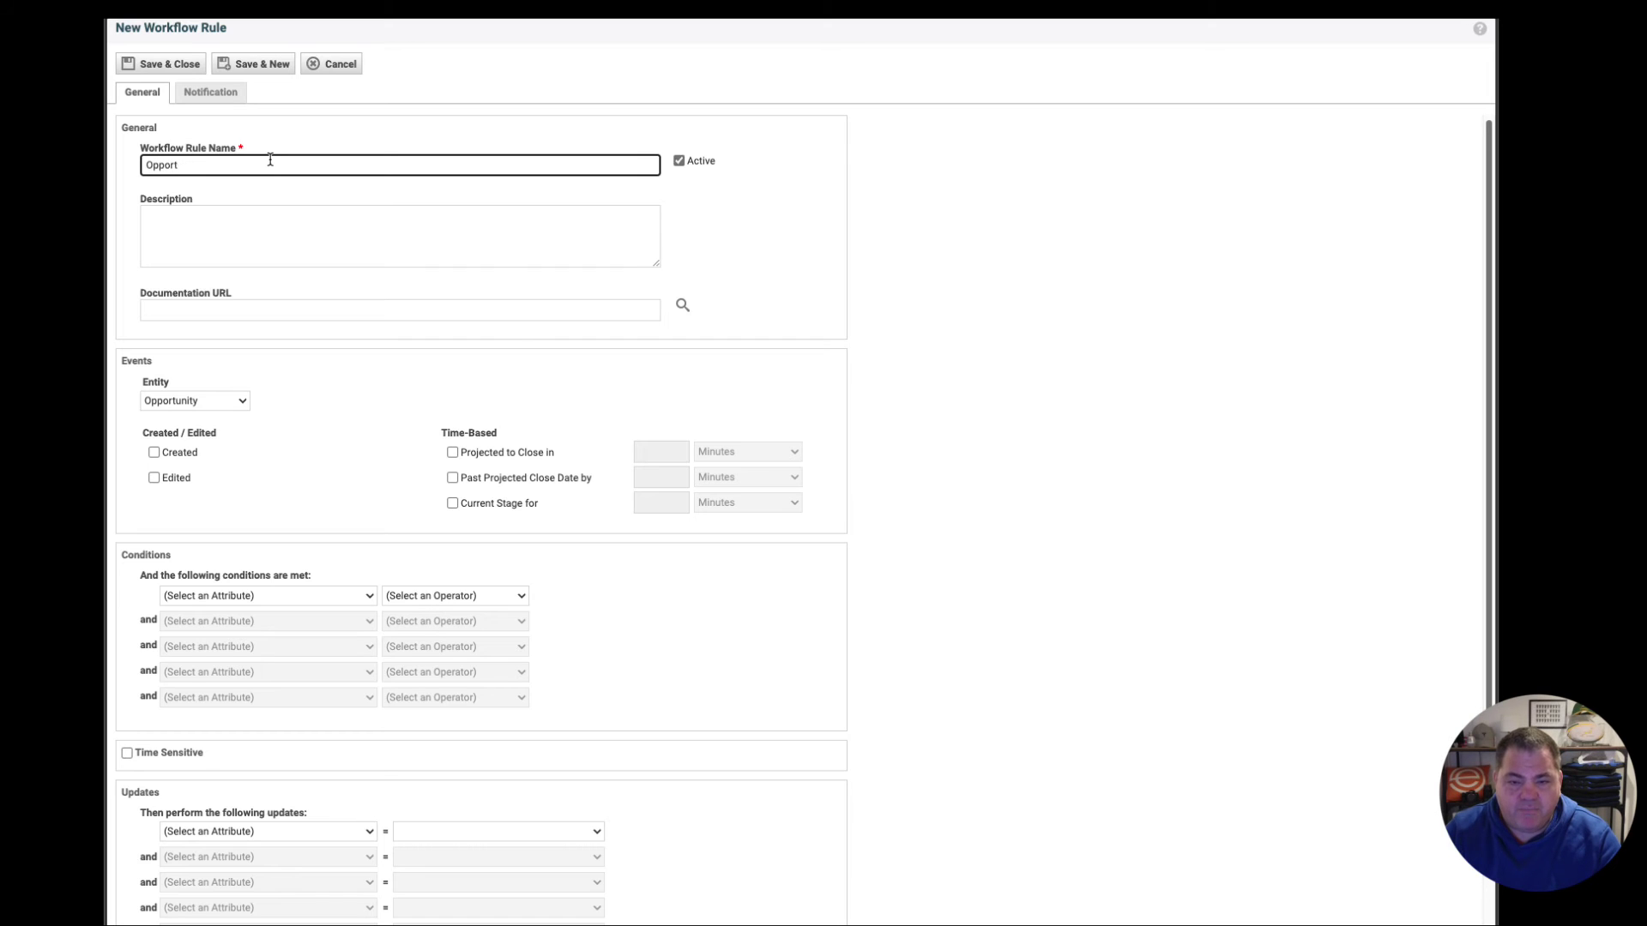
{"action": "type", "text": "uni"}
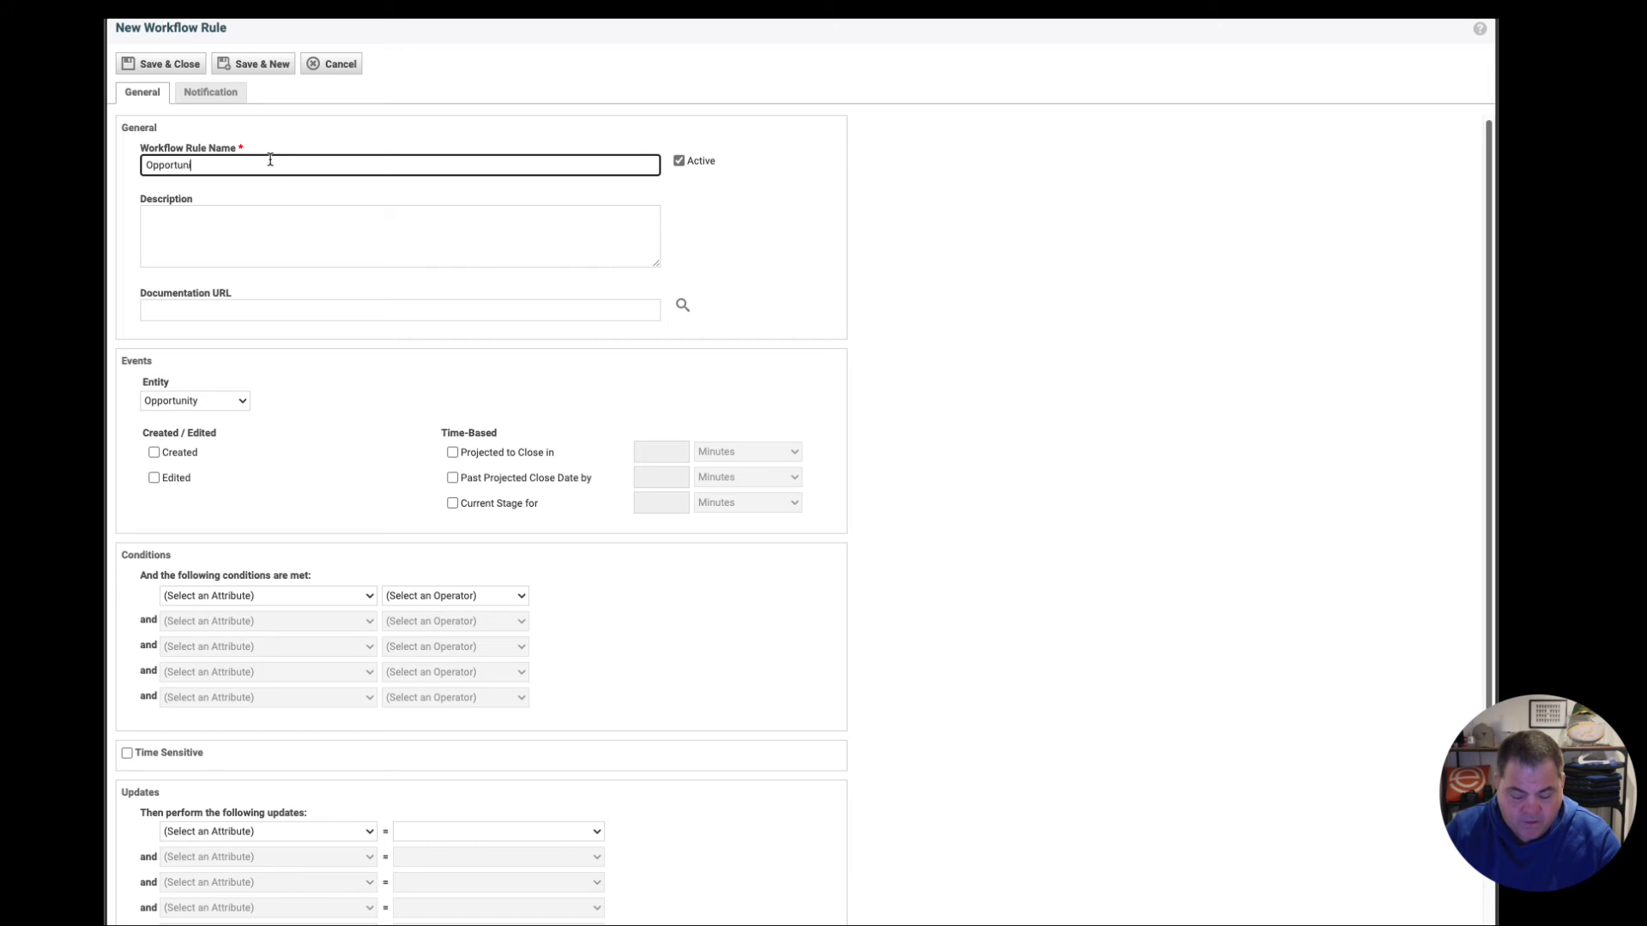
{"action": "type", "text": "ty Won"}
{"action": "key", "text": "Tab"}
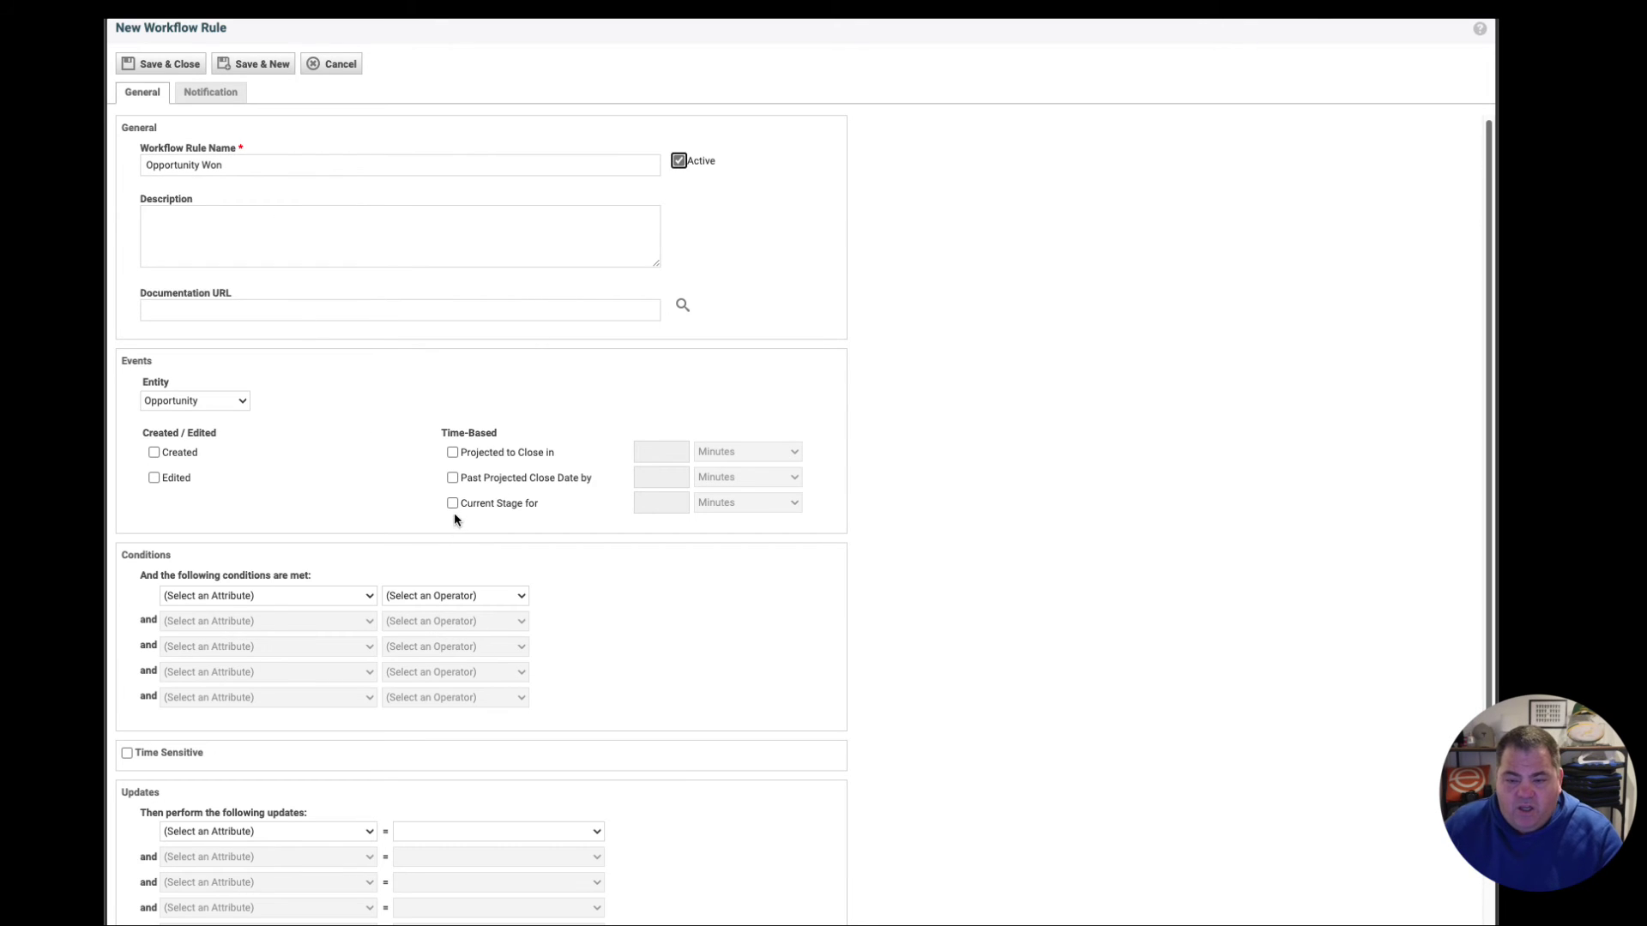
Make the rule fire on Edited when Status is Equal to Closed.
{"action": "left_click", "coordinate": [155, 477]}
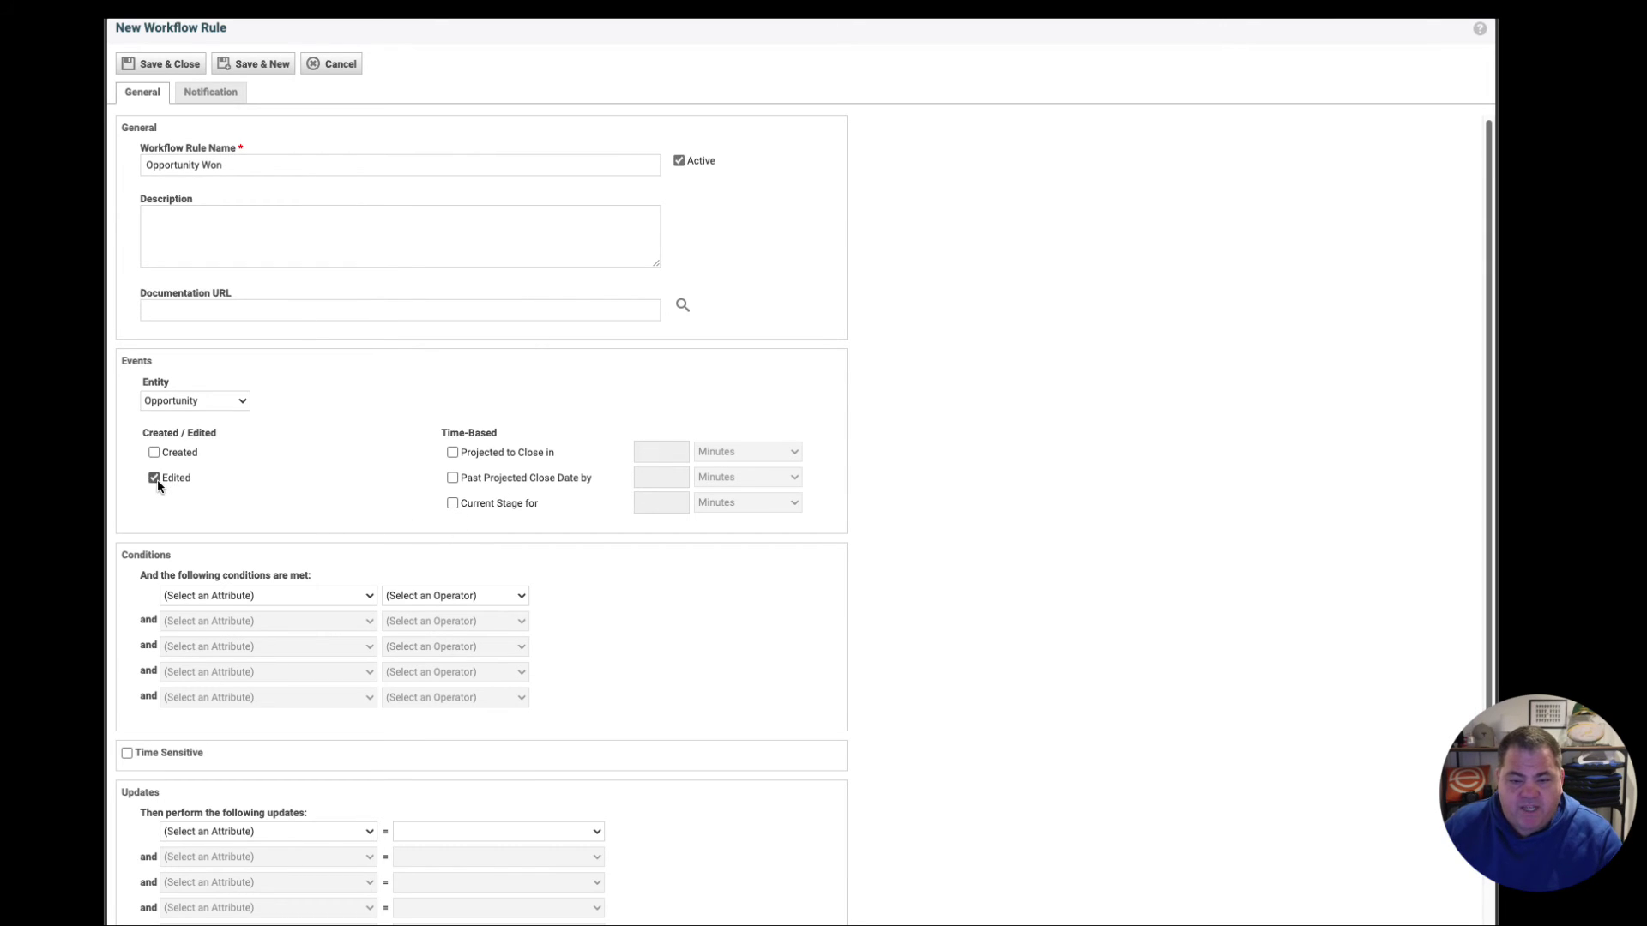
{"action": "left_click", "coordinate": [267, 597]}
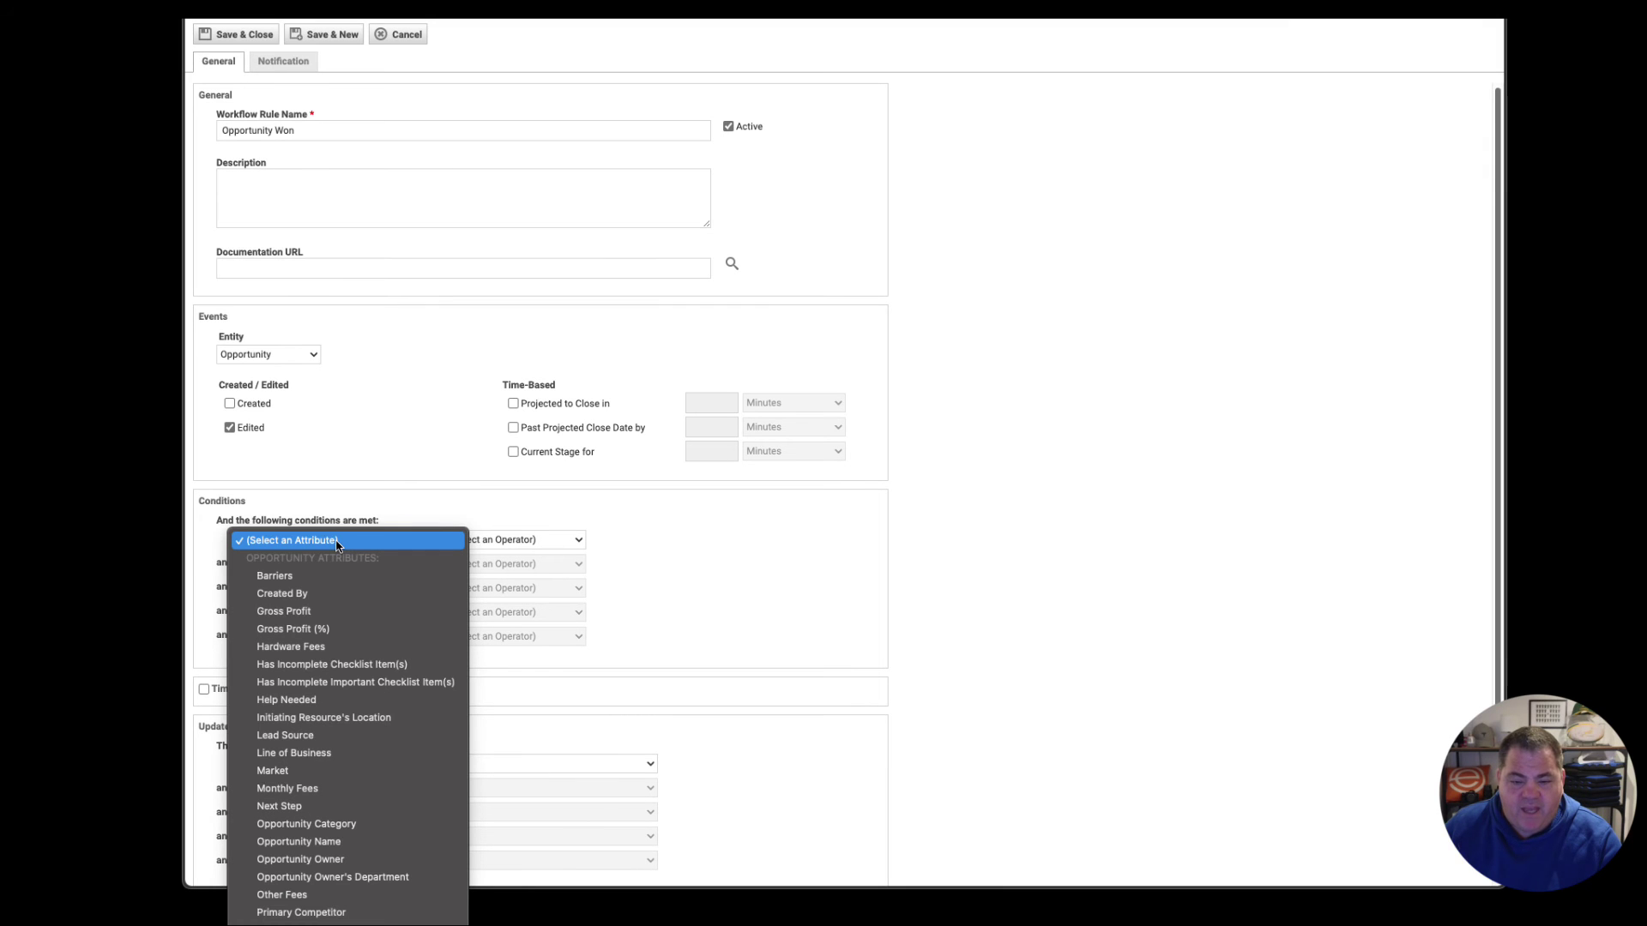
{"action": "scroll", "coordinate": [337, 547], "scroll_direction": "down", "scroll_amount": 6}
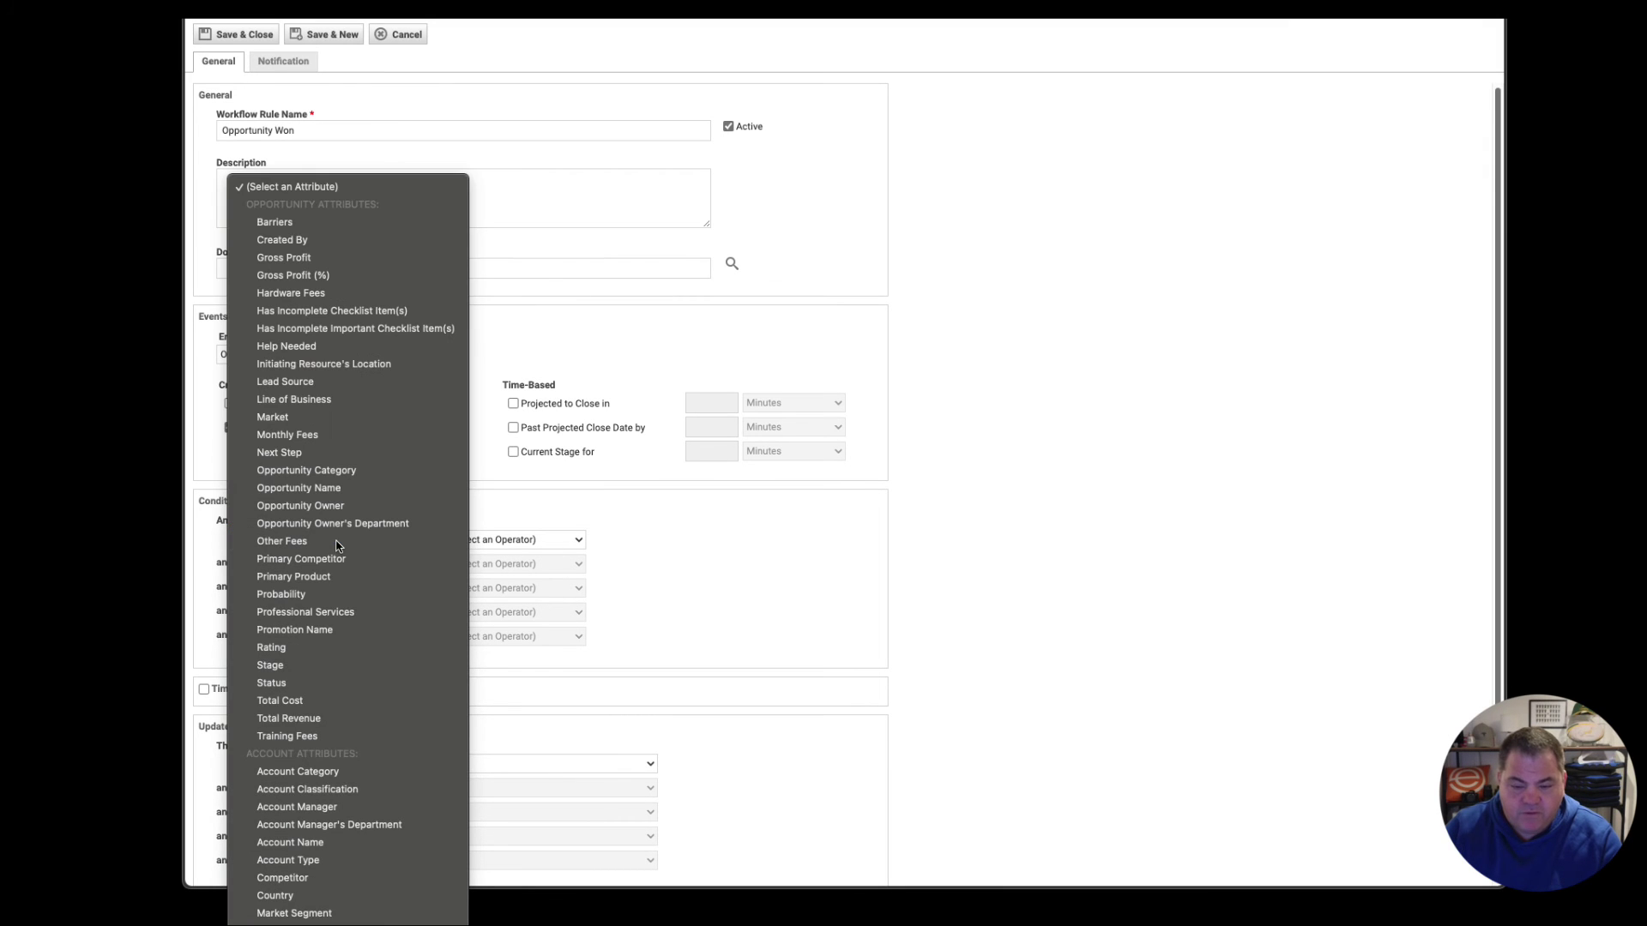
{"action": "type", "text": "stat"}
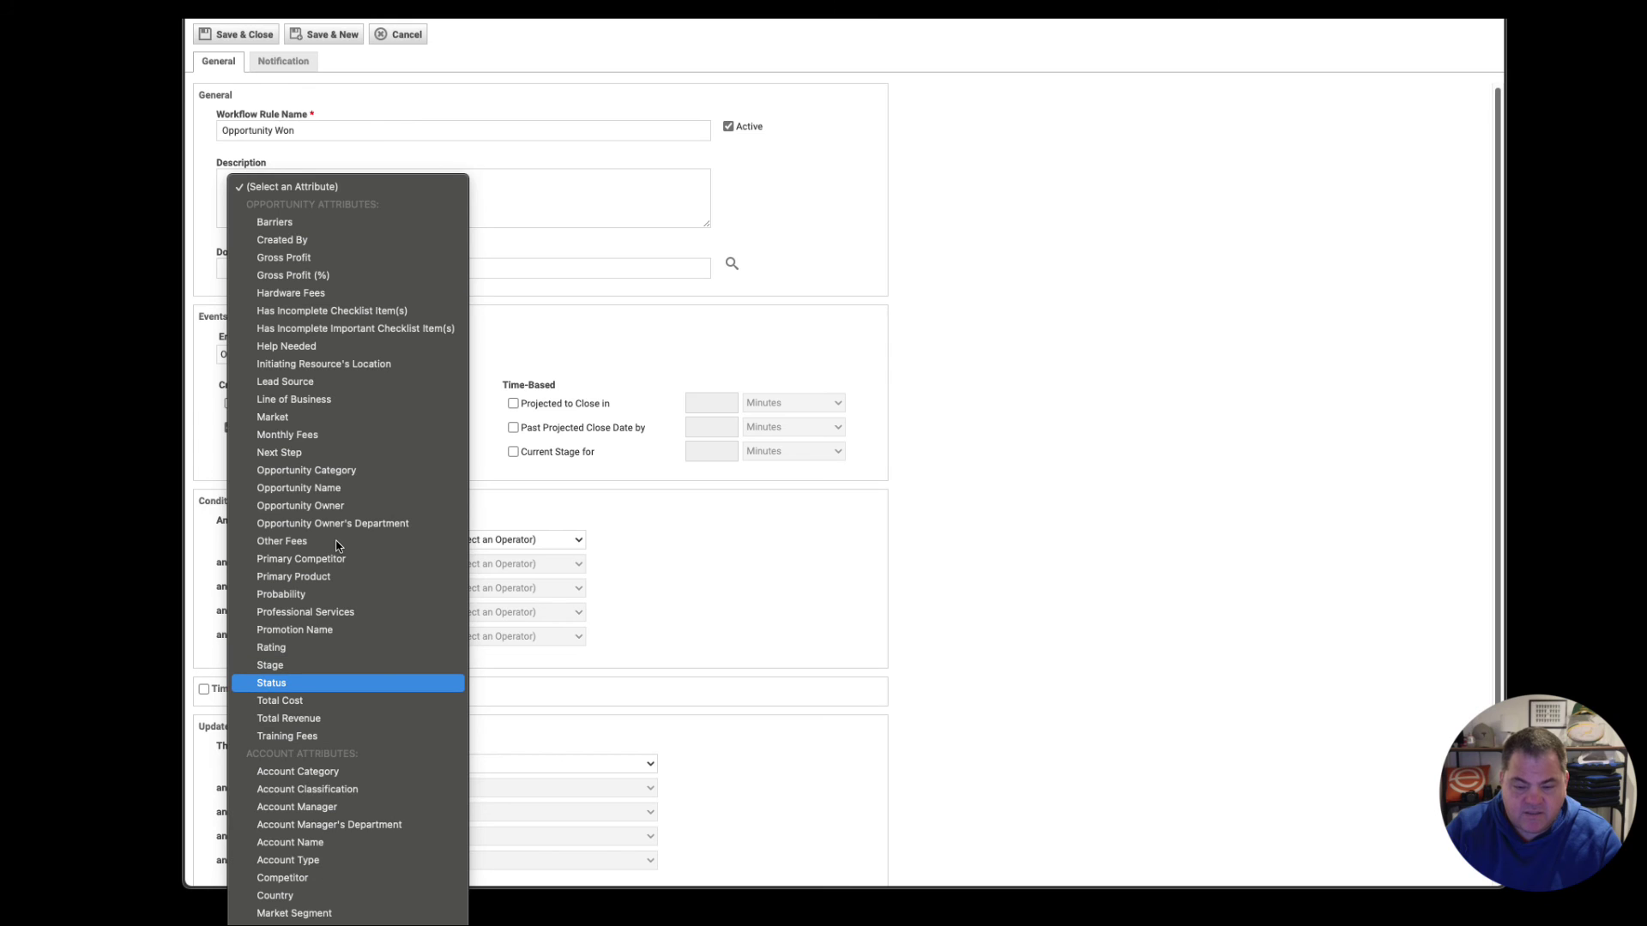
{"action": "key", "text": "Return"}
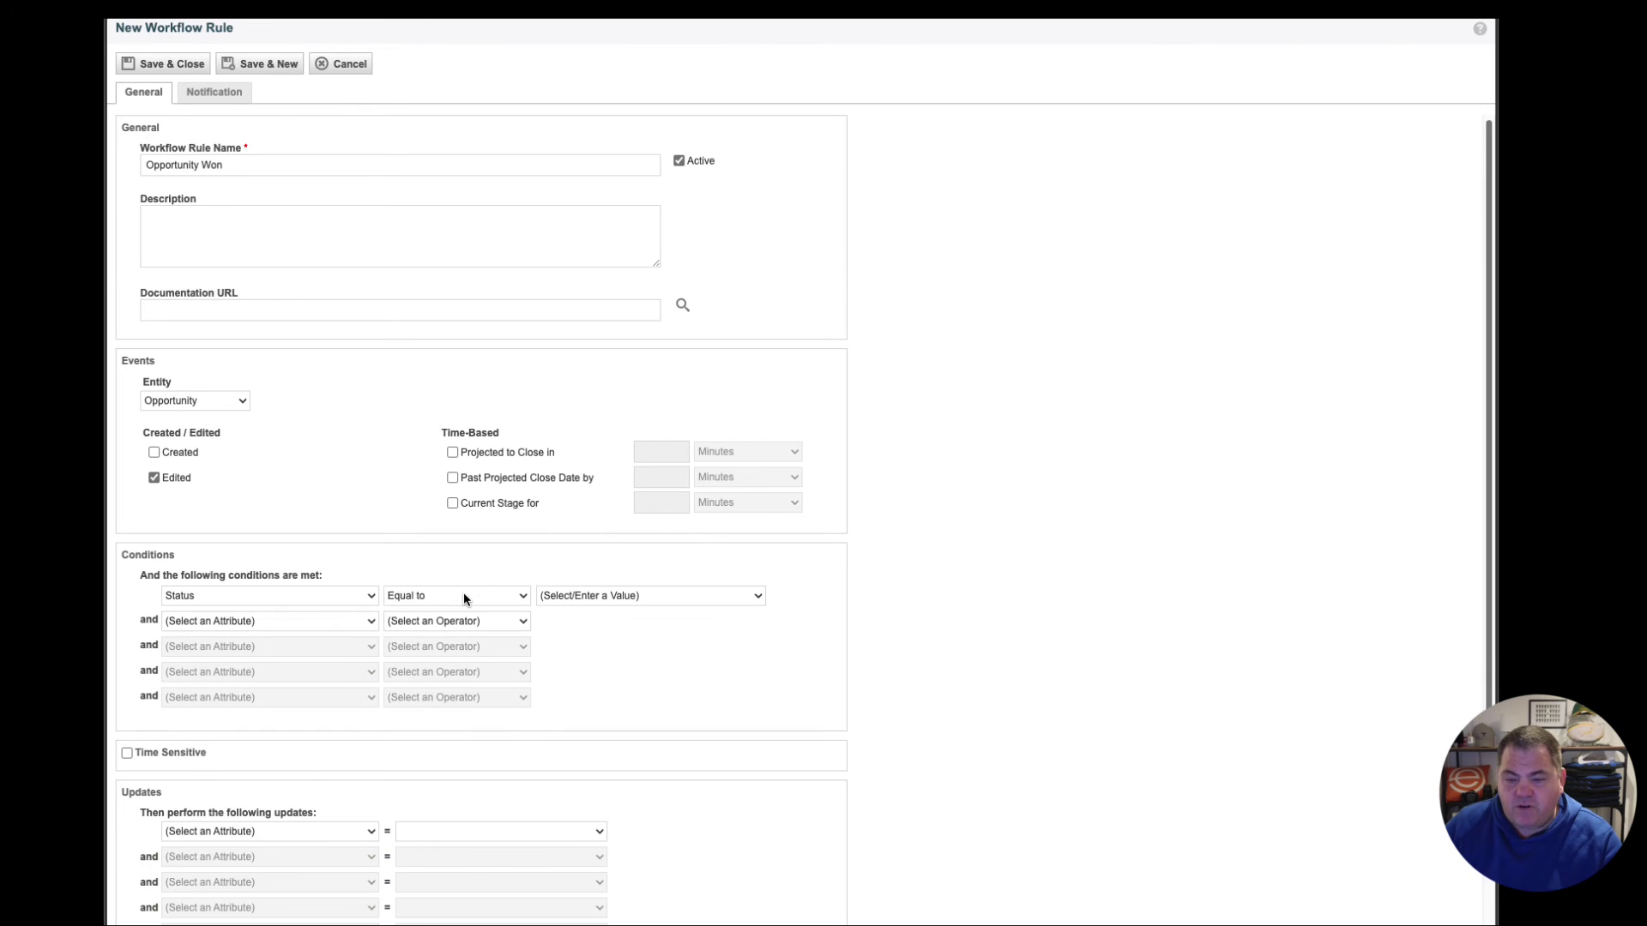
{"action": "left_click", "coordinate": [524, 537]}
{"action": "left_click", "coordinate": [611, 595]}
{"action": "left_click", "coordinate": [611, 595]}
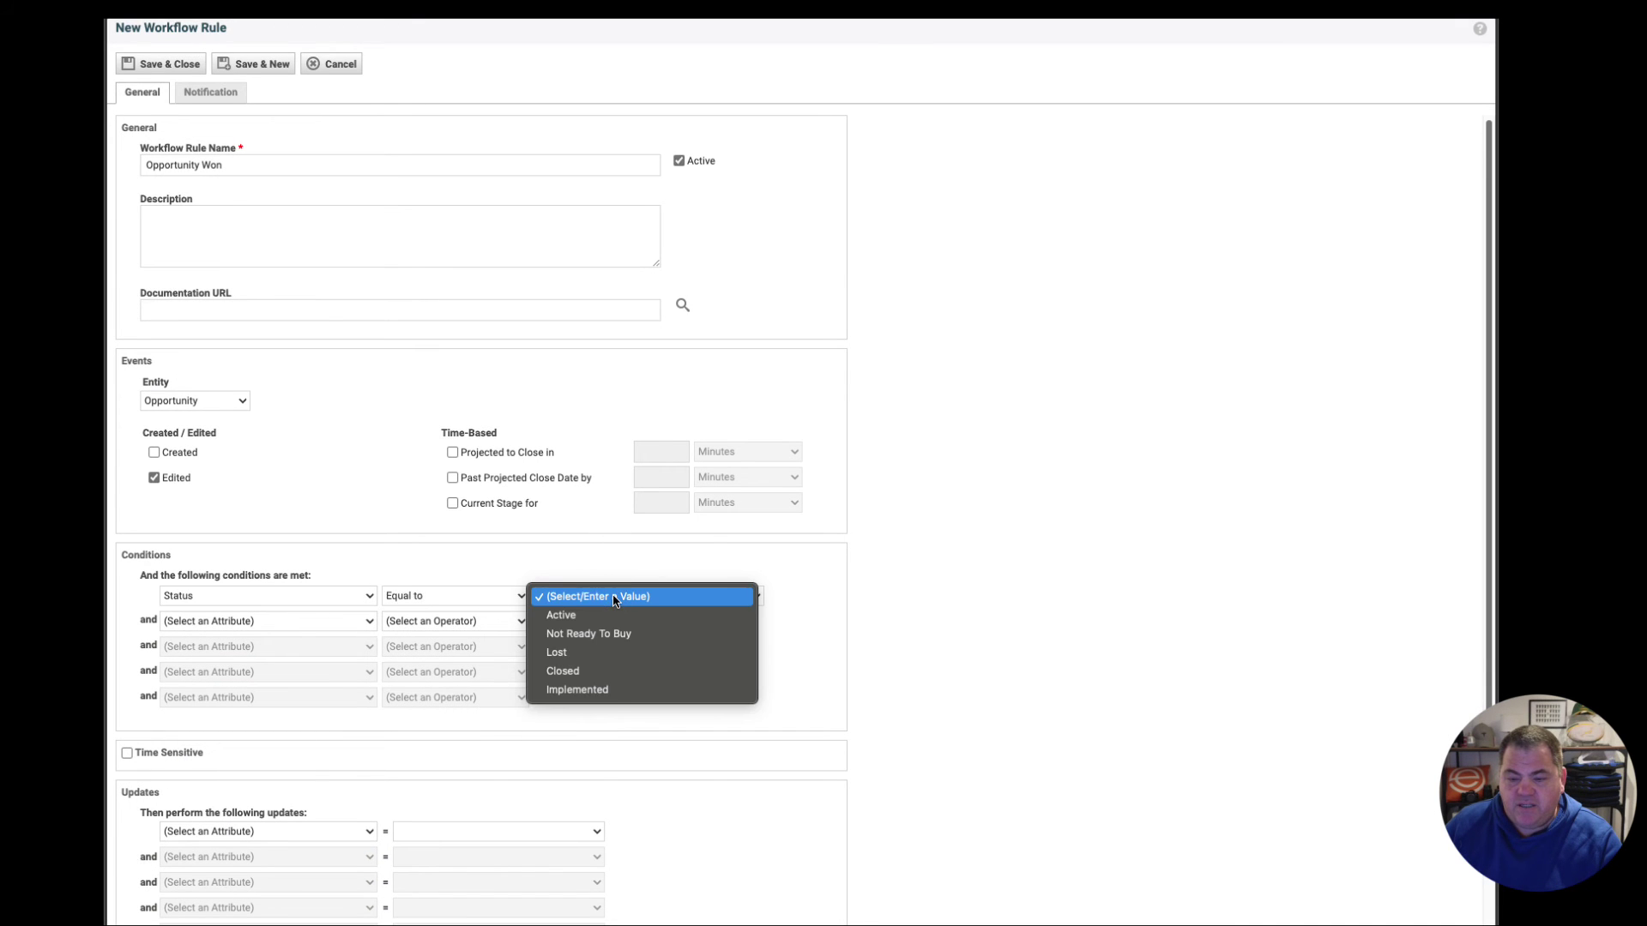
{"action": "left_click", "coordinate": [598, 671]}
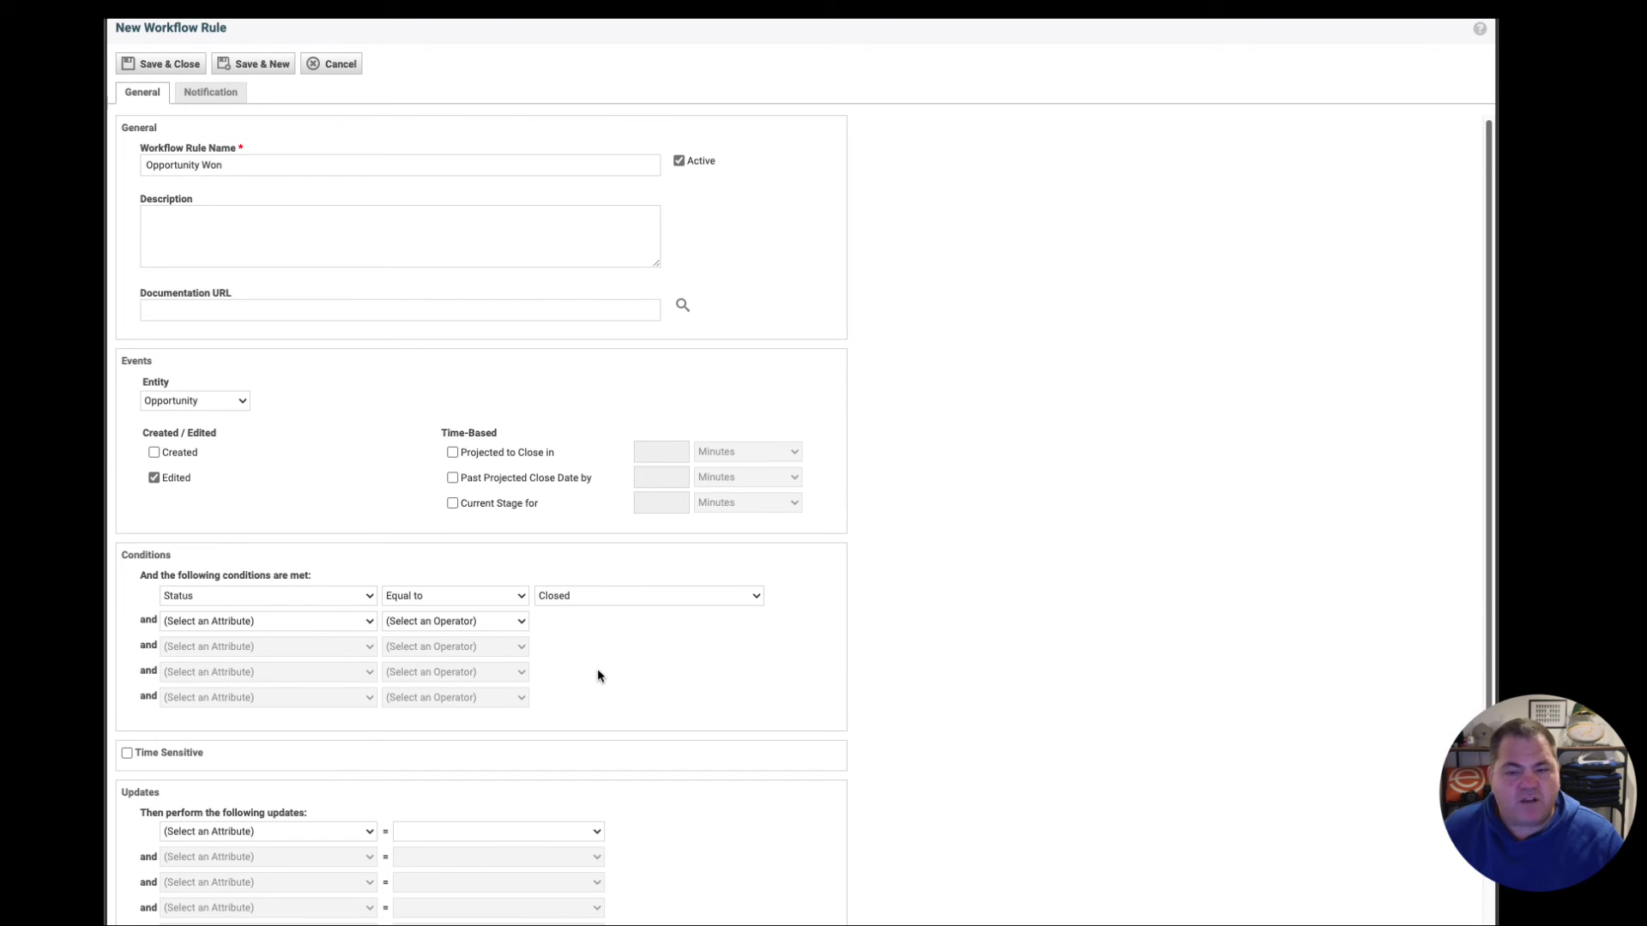
{"action": "scroll", "coordinate": [597, 667], "scroll_direction": "down", "scroll_amount": 1}
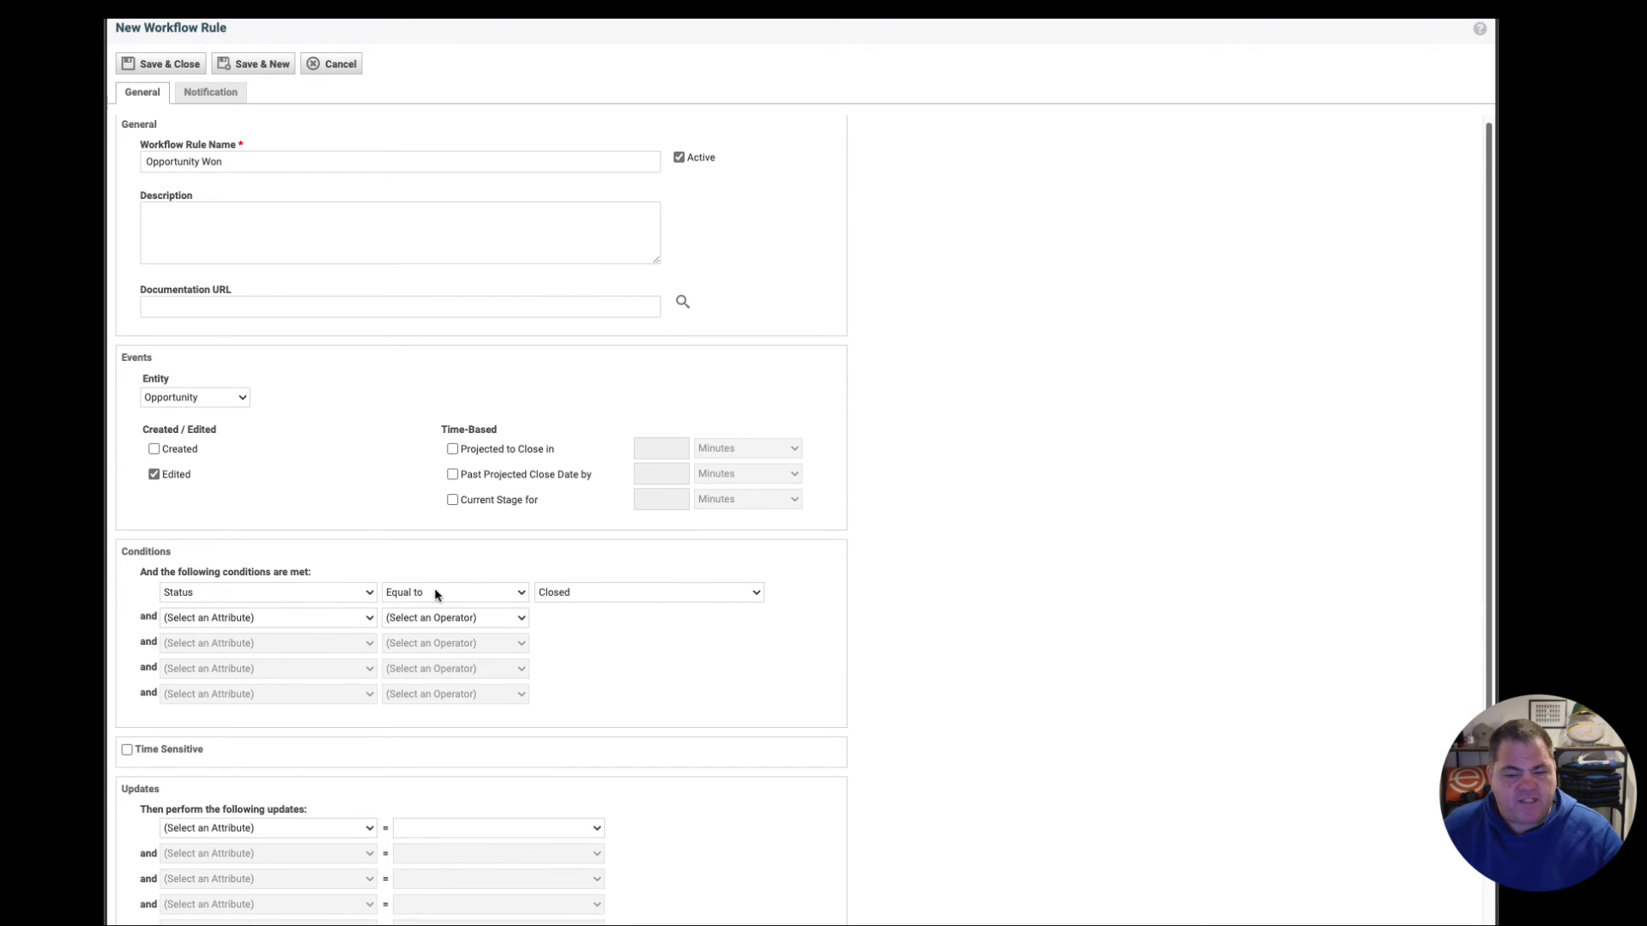
{"action": "scroll", "coordinate": [336, 732], "scroll_direction": "down", "scroll_amount": 3}
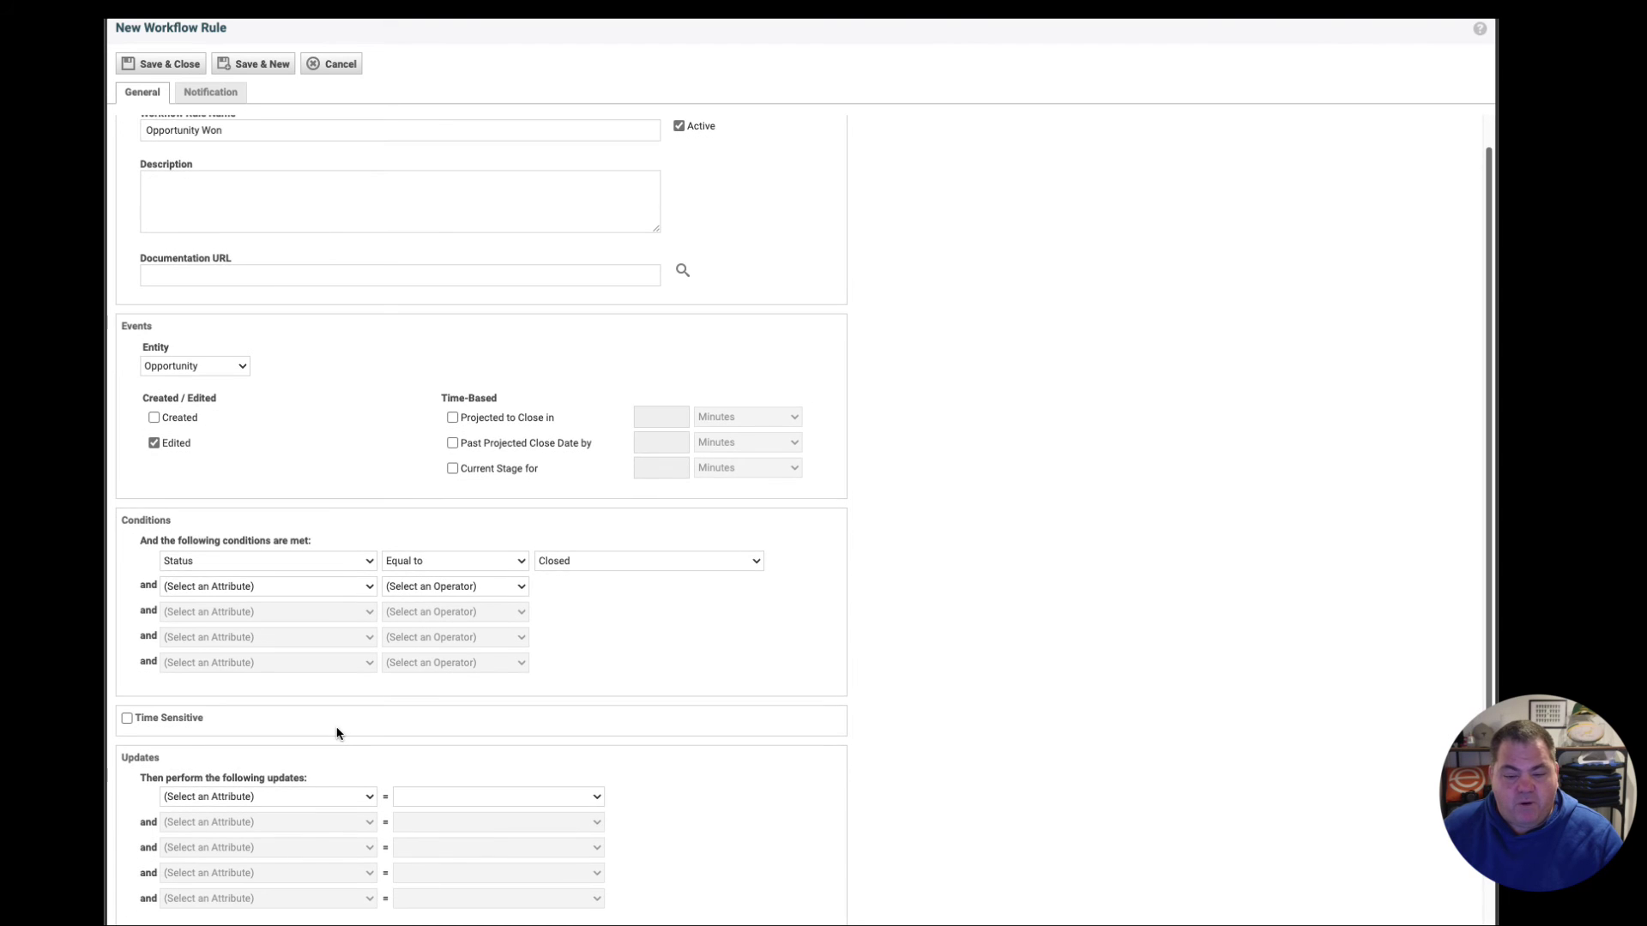
{"action": "scroll", "coordinate": [337, 730], "scroll_direction": "down", "scroll_amount": 1}
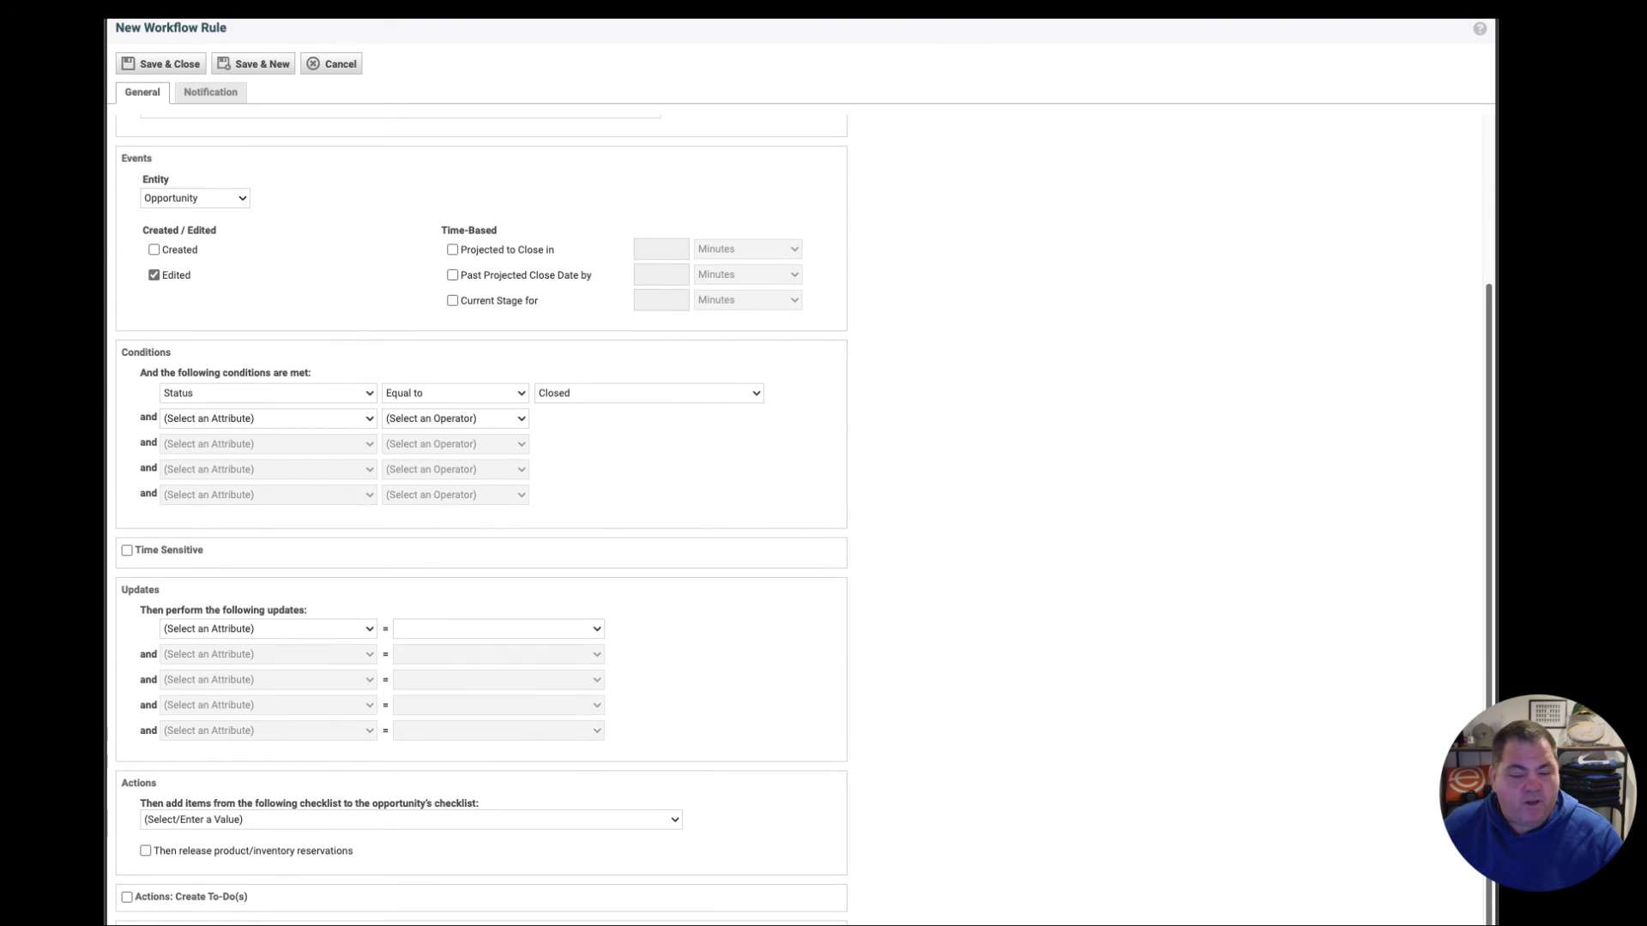
{"action": "scroll", "coordinate": [481, 521], "scroll_direction": "down", "scroll_amount": 2}
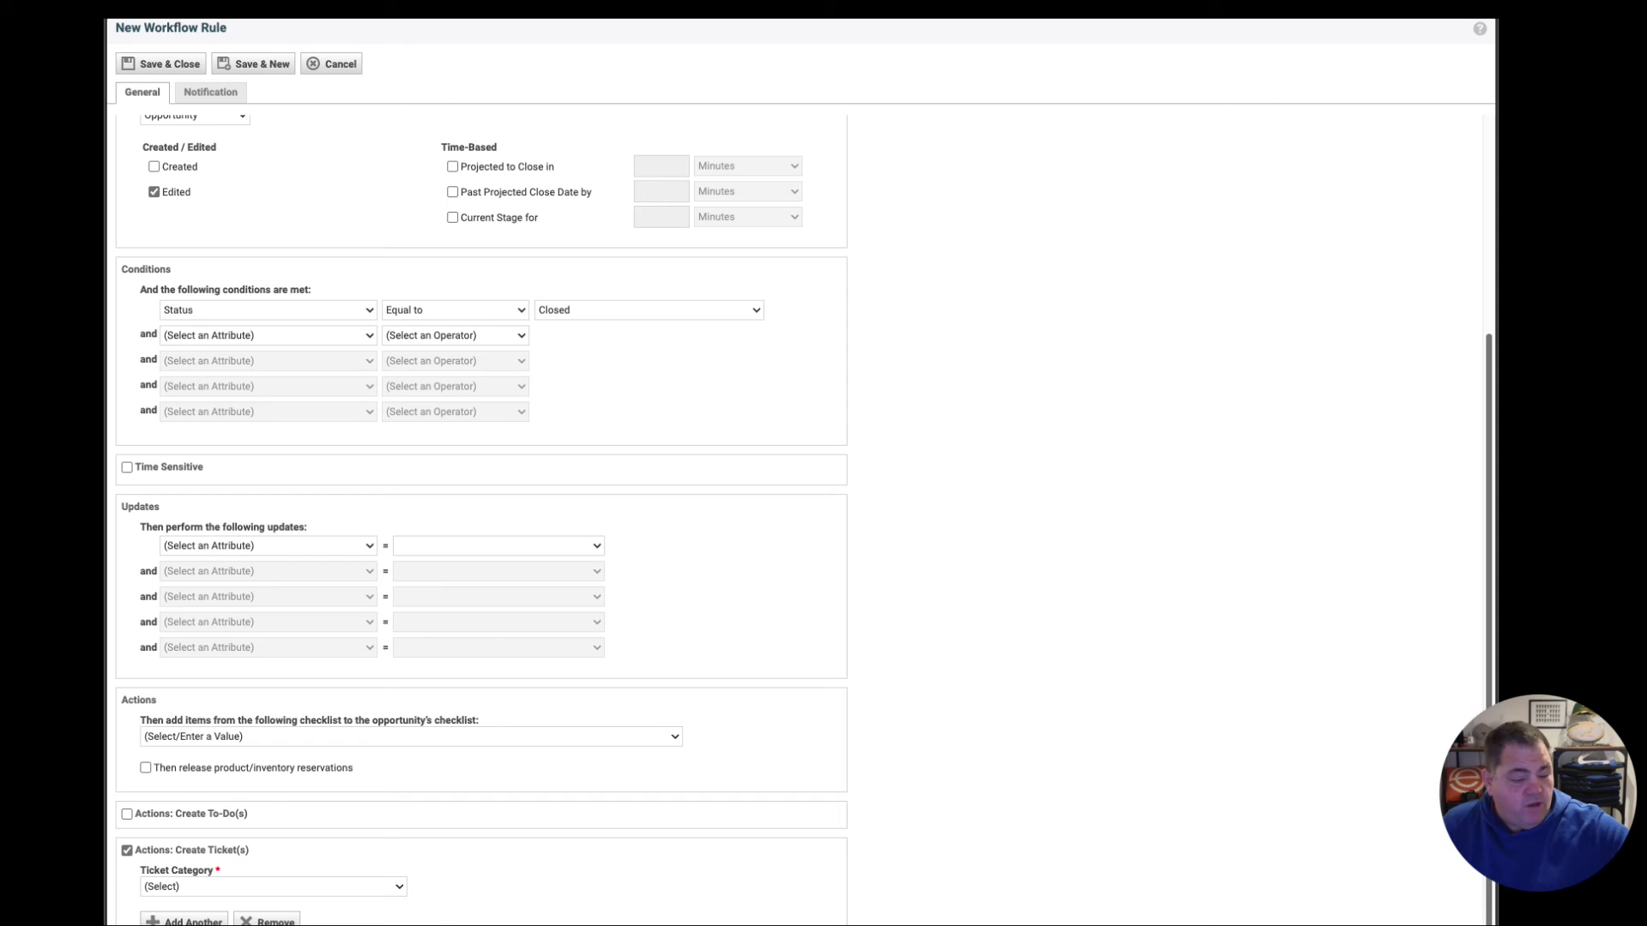